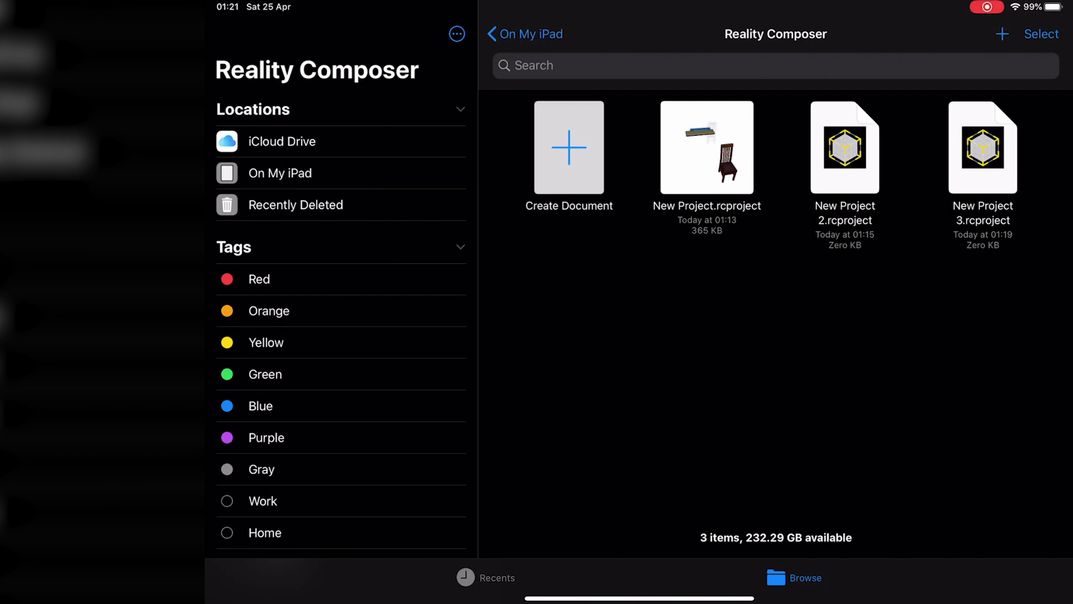
Create a new Reality Composer document to begin the wall-anchored project
left_click(568, 147)
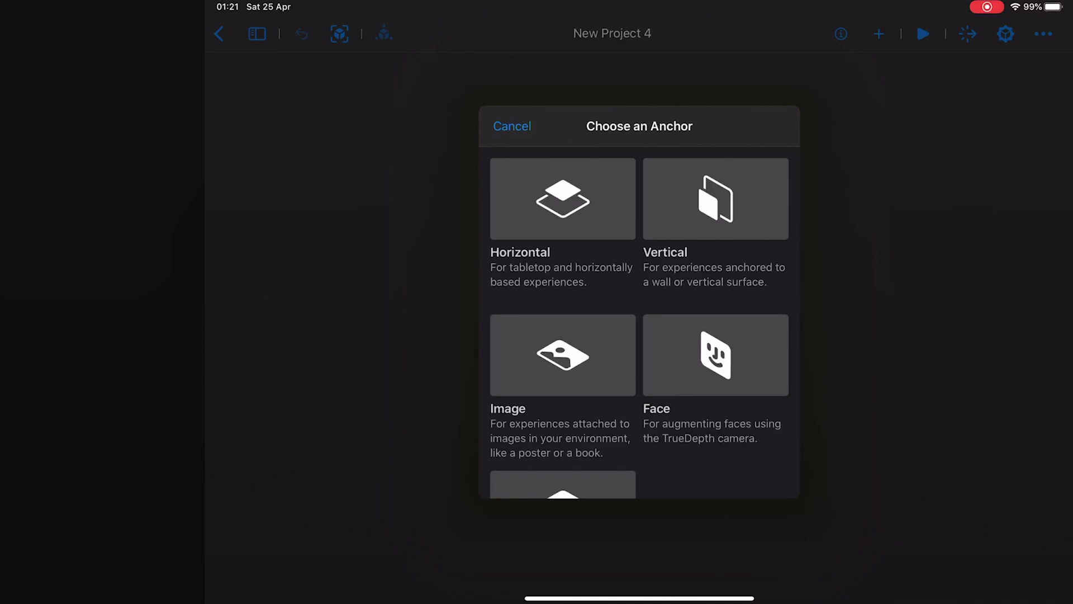
scroll(639, 318, "down", 3)
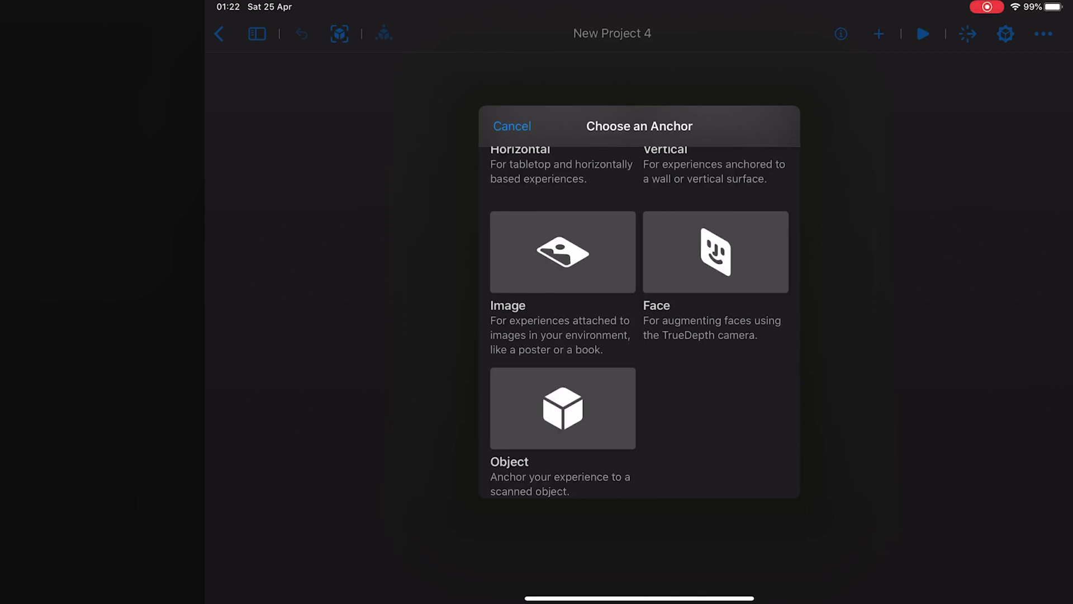
scroll(639, 319, "down", 2)
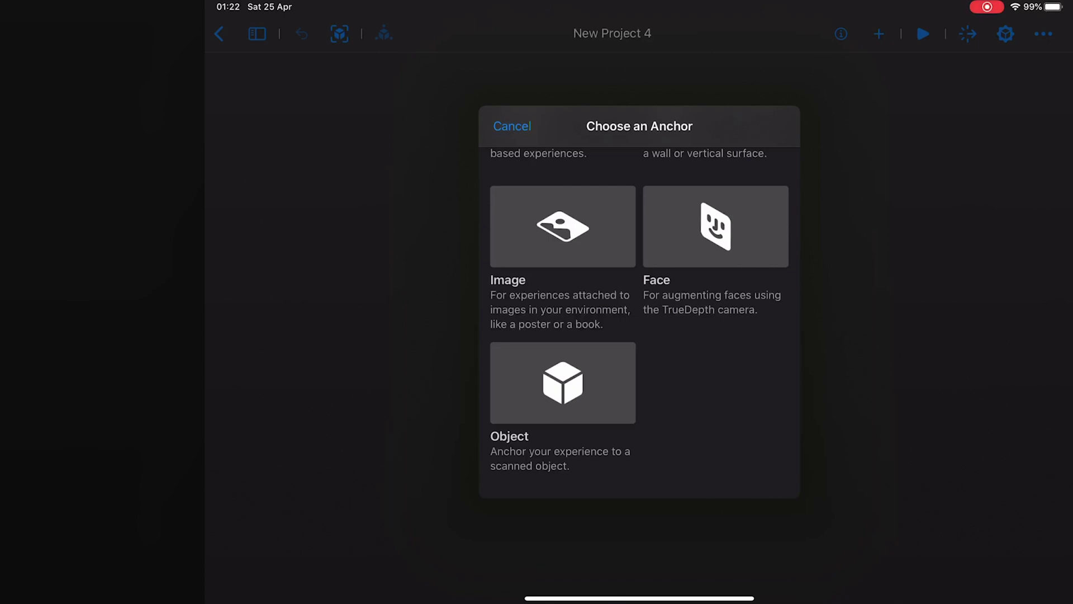
scroll(639, 318, "up", 3)
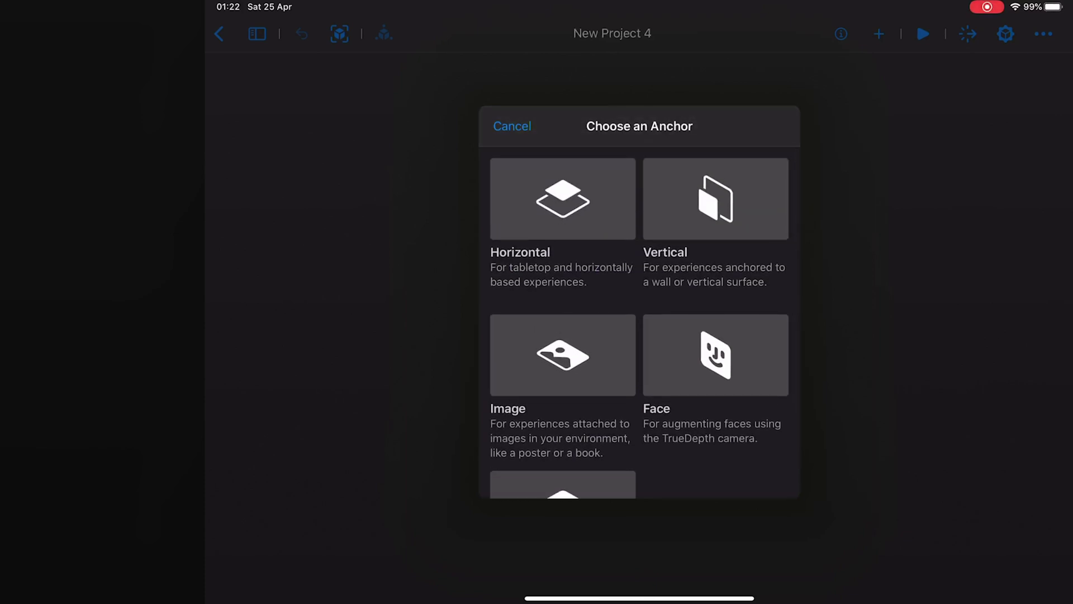
Choose the Vertical anchor and select the shelf base in the new scene
left_click(715, 199)
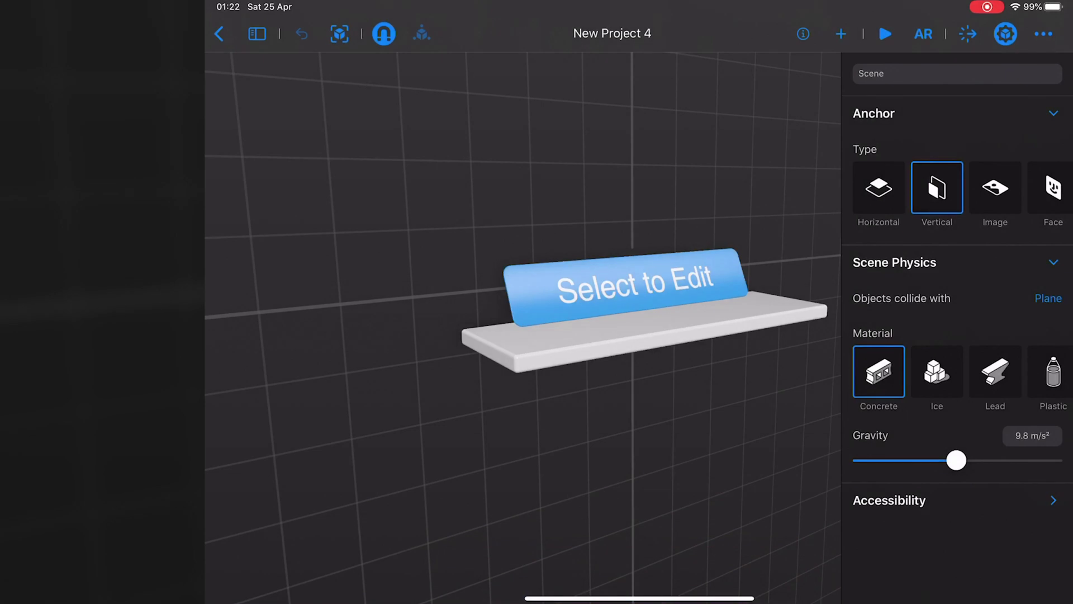
left_click_drag(520, 419, 553, 386)
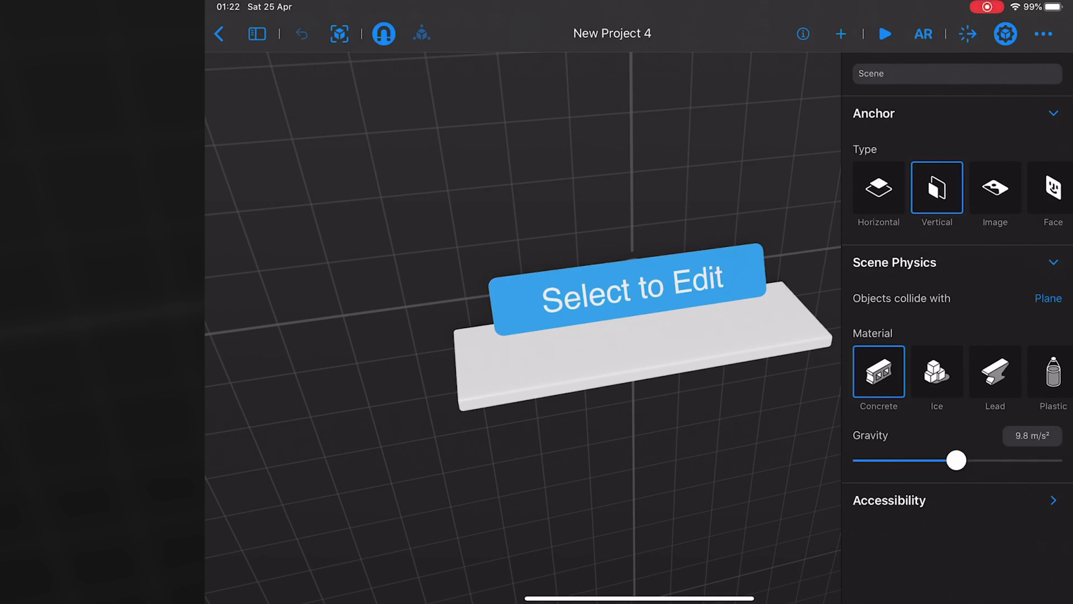
left_click(633, 289)
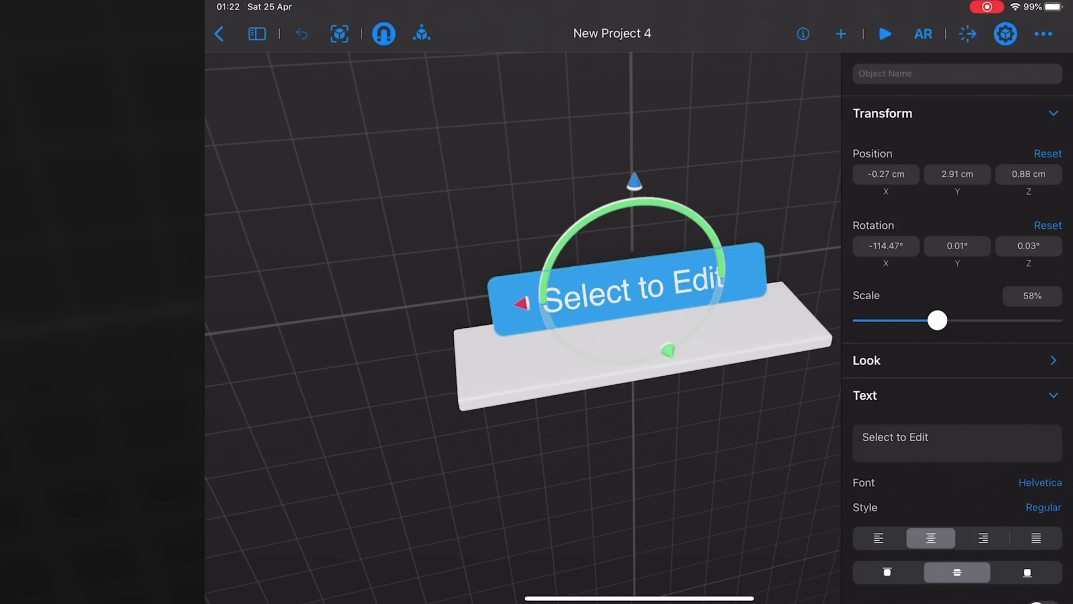
scroll(955, 335, "down", 3)
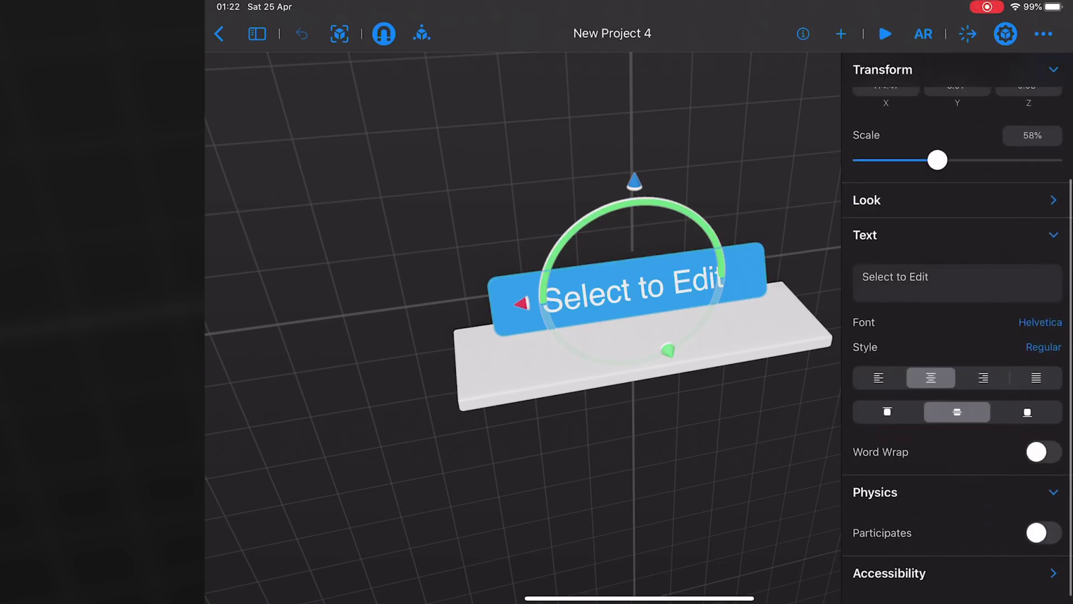
scroll(956, 336, "up", 4)
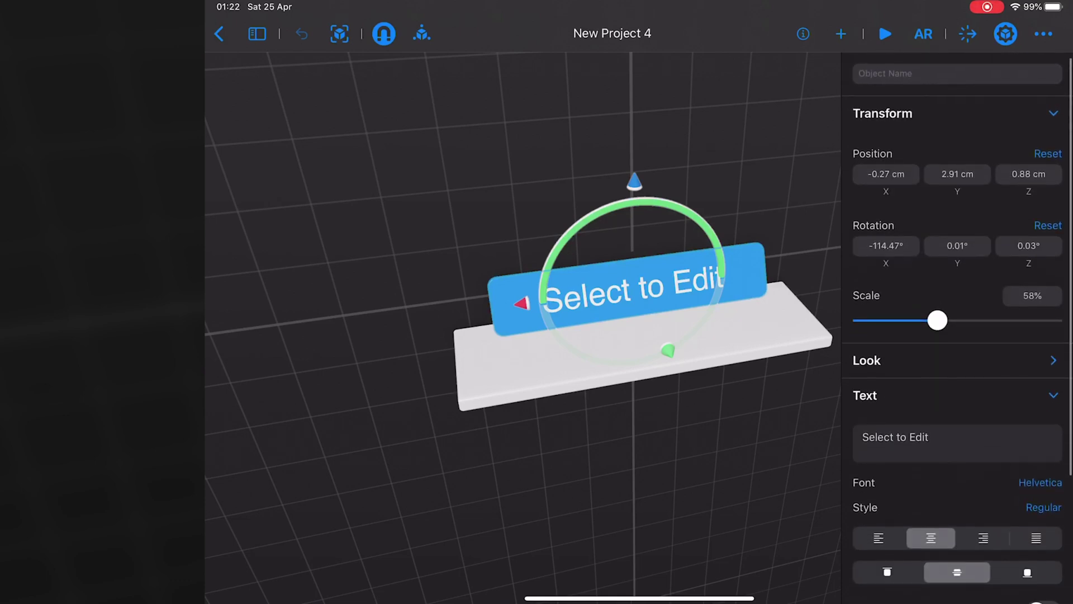
left_click(587, 372)
Move and rotate the shelf into place, then scale it to 89%
left_click_drag(419, 436, 436, 268)
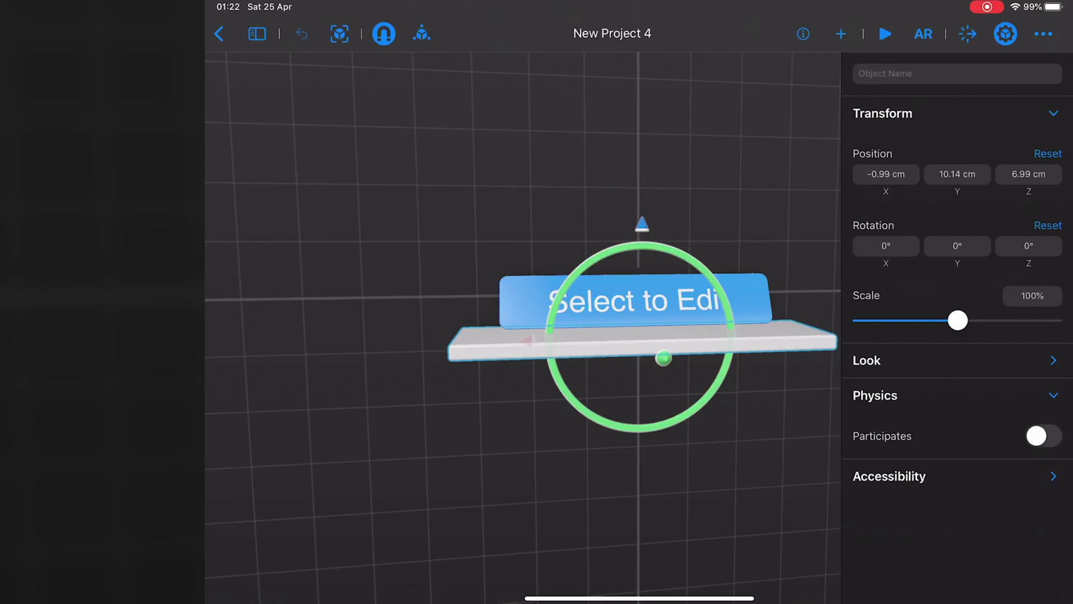
mouse_move(642, 340)
left_mouse_down()
mouse_move(625, 367)
mouse_move(637, 342)
left_mouse_up()
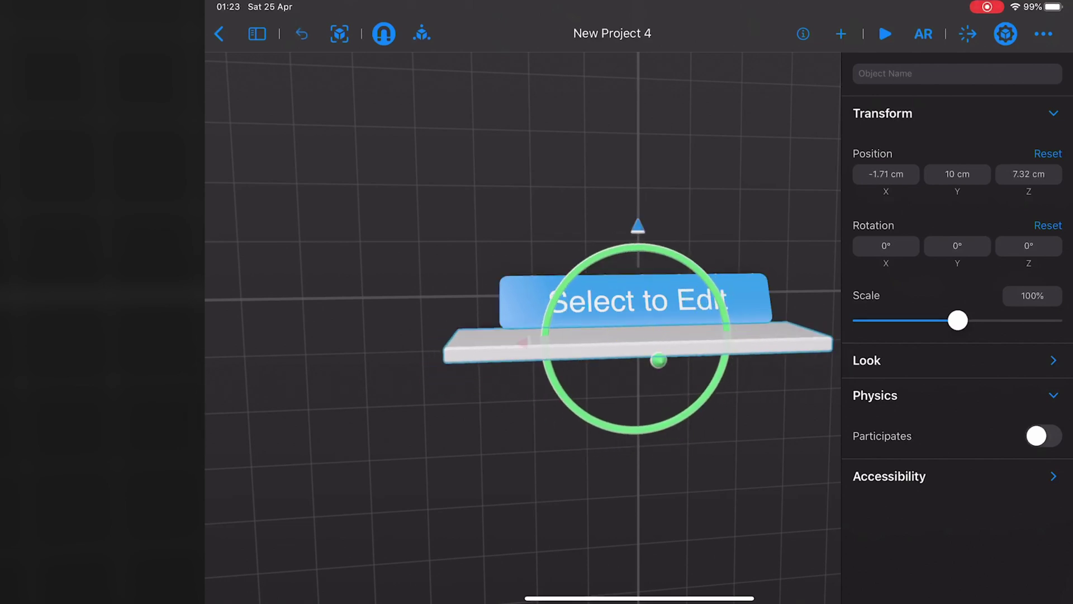
mouse_move(587, 419)
left_mouse_down()
mouse_move(688, 410)
mouse_move(721, 353)
left_mouse_up()
left_click_drag(637, 344, 638, 340)
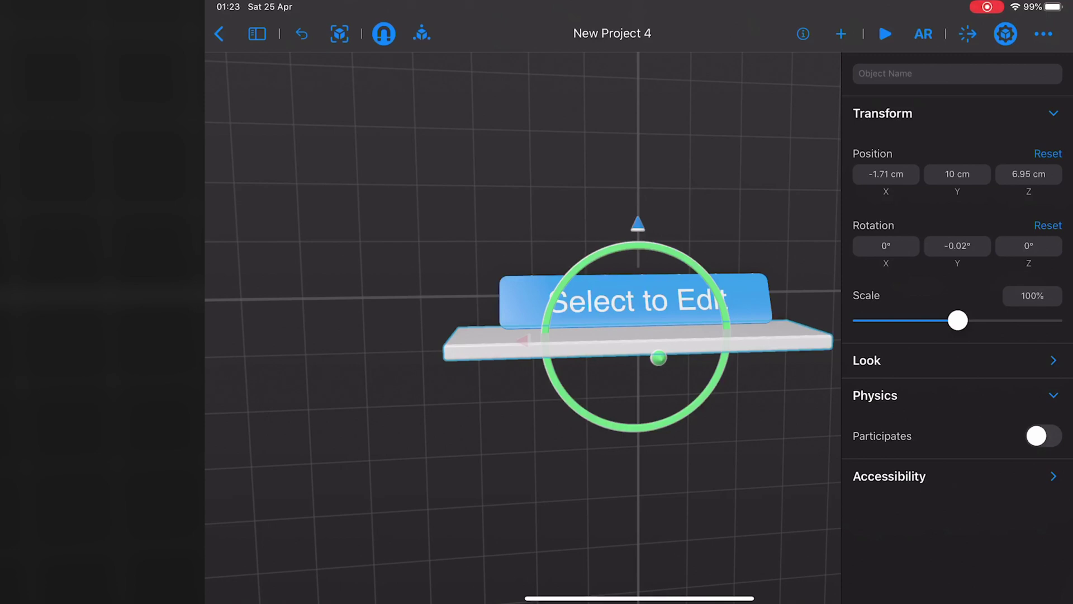
mouse_move(958, 319)
left_mouse_down()
mouse_move(1009, 320)
mouse_move(971, 319)
left_mouse_up()
left_click_drag(957, 319, 953, 320)
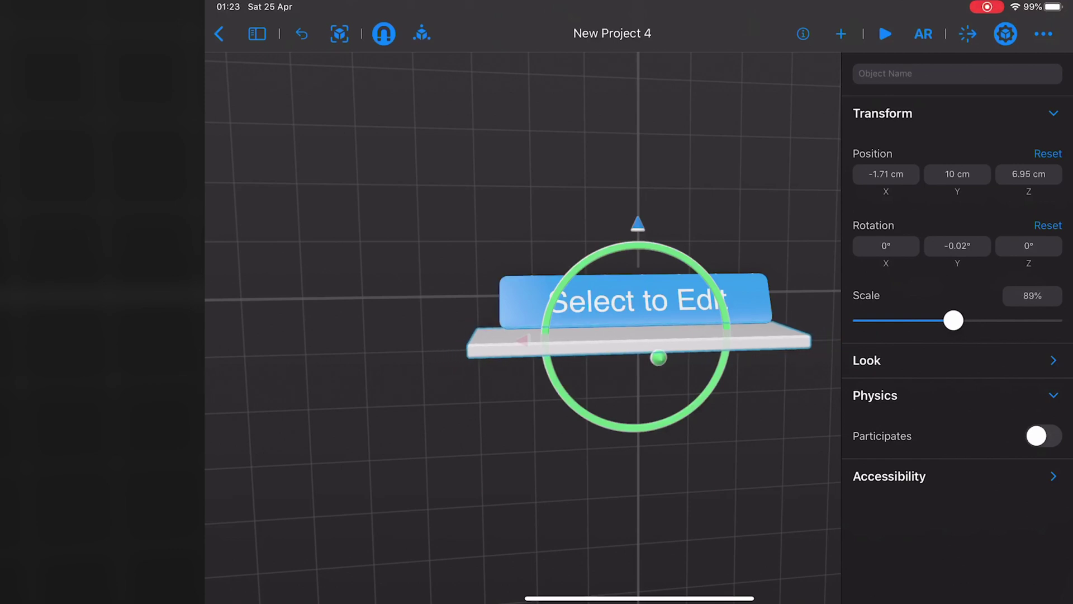
Reset the shelf's position to the origin and delete the Select to Edit sign
left_click(1047, 153)
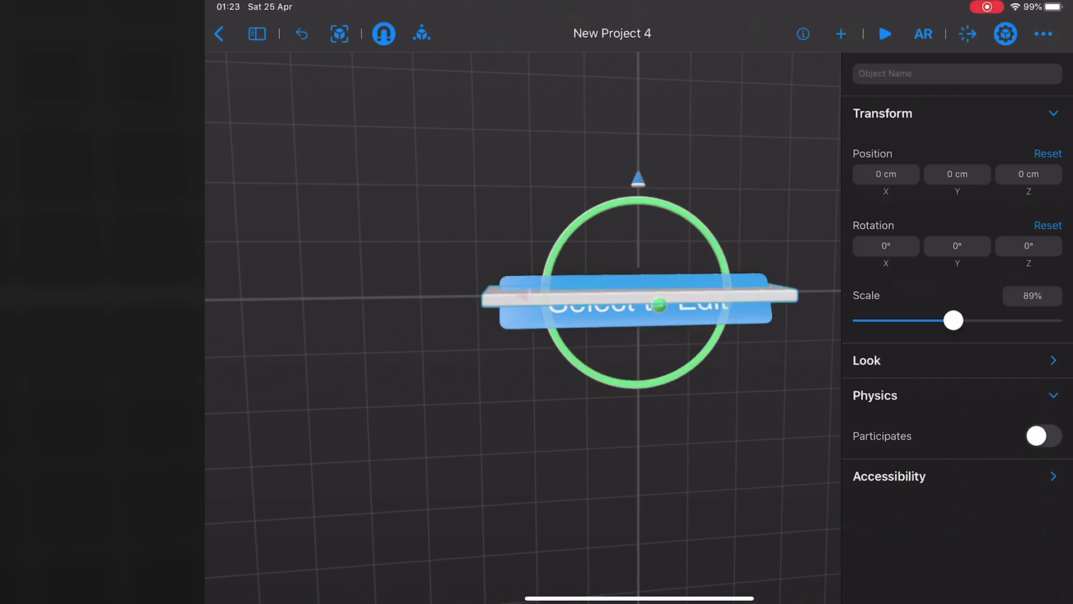
left_click(755, 312)
left_click(419, 462)
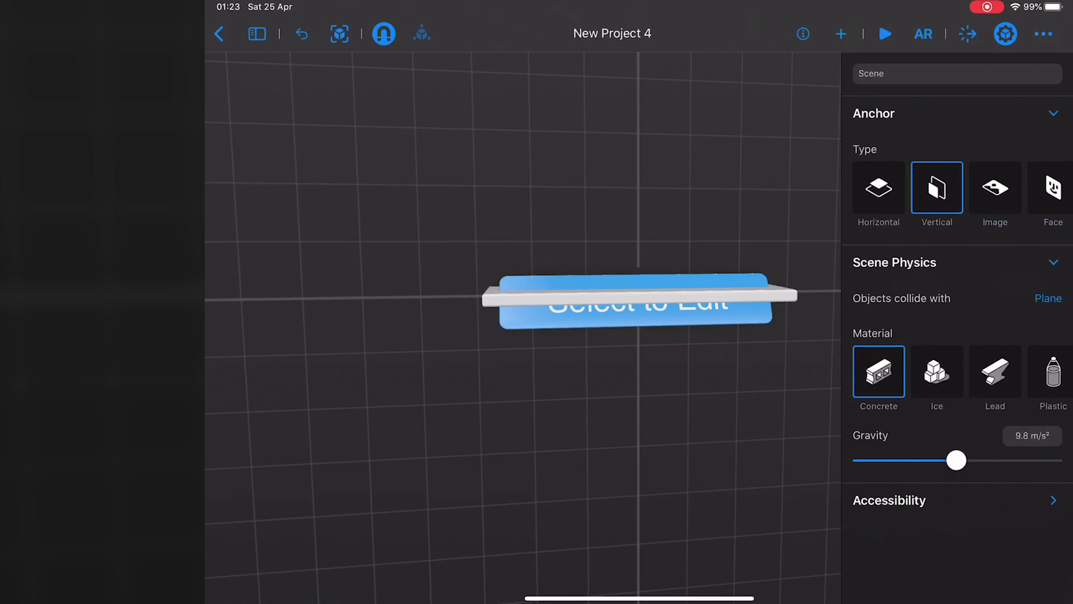
left_click(637, 304)
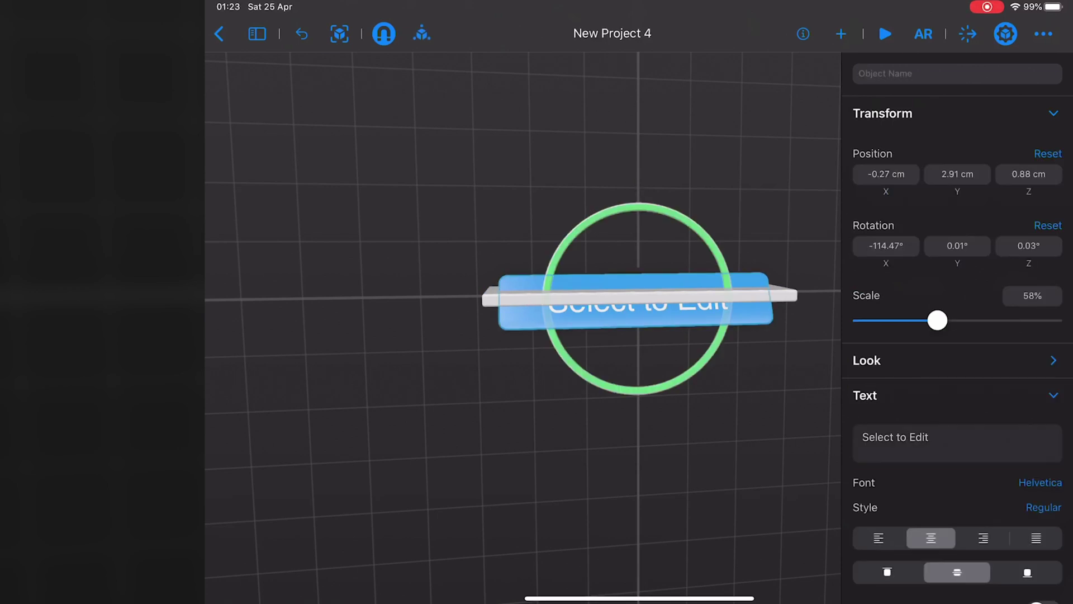
left_click(637, 302)
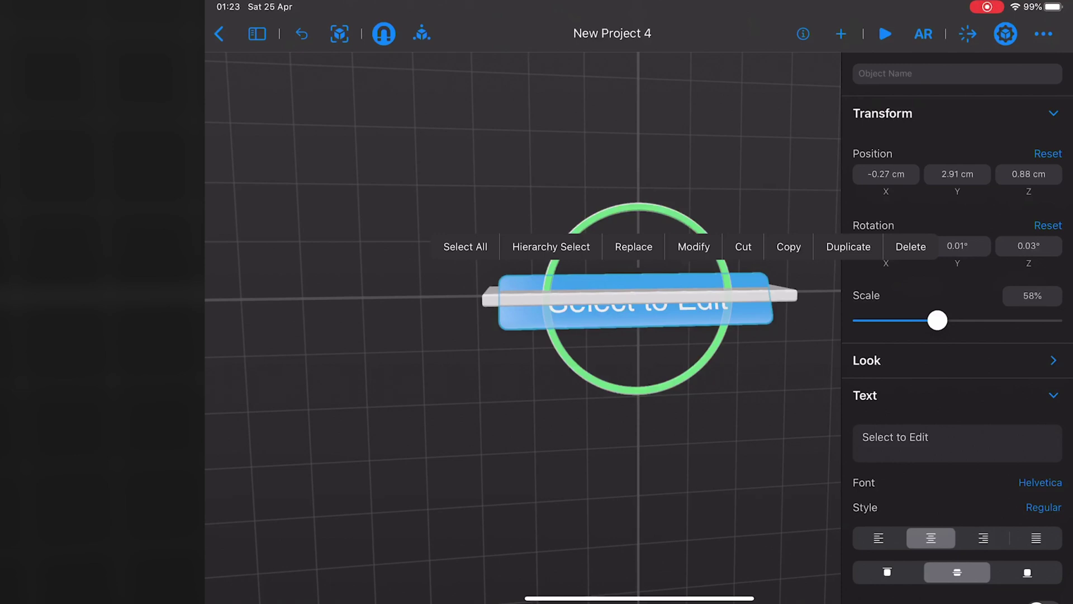
left_click(911, 247)
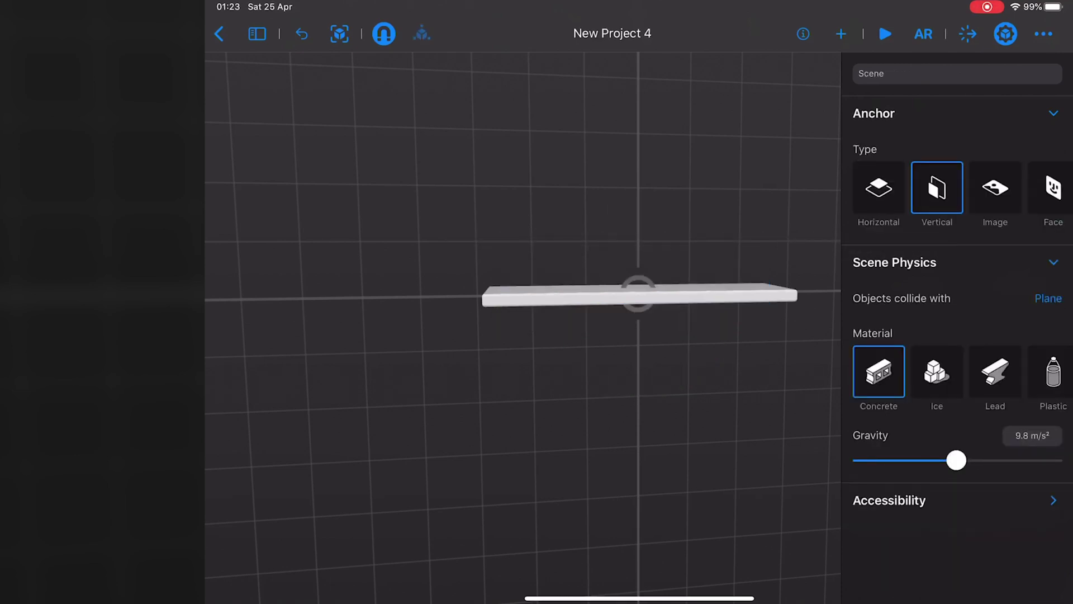
Give the shelf plank a gold material
left_click(586, 295)
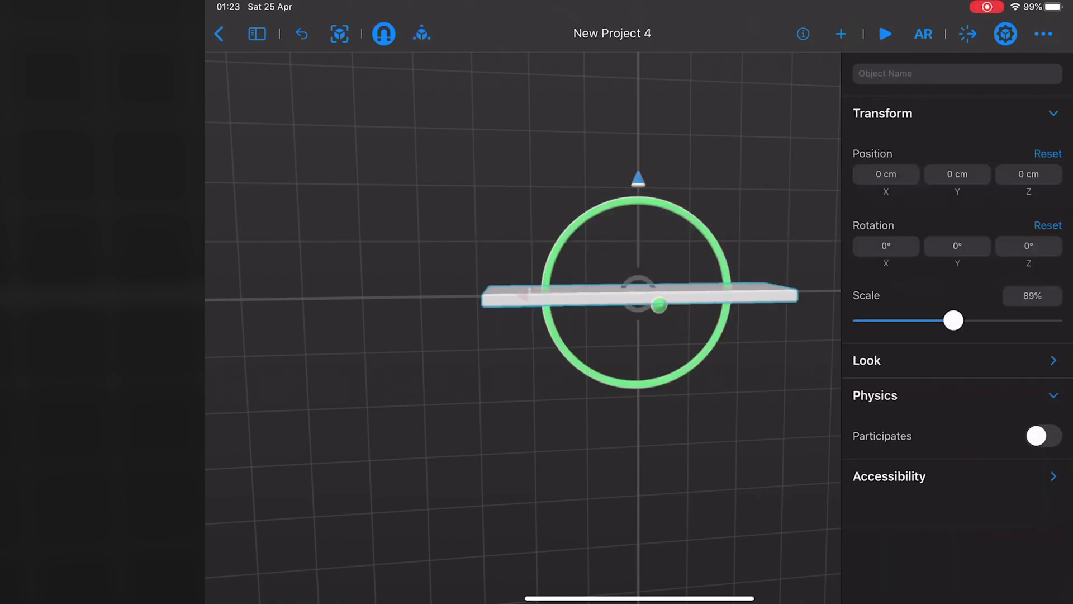
left_click(867, 359)
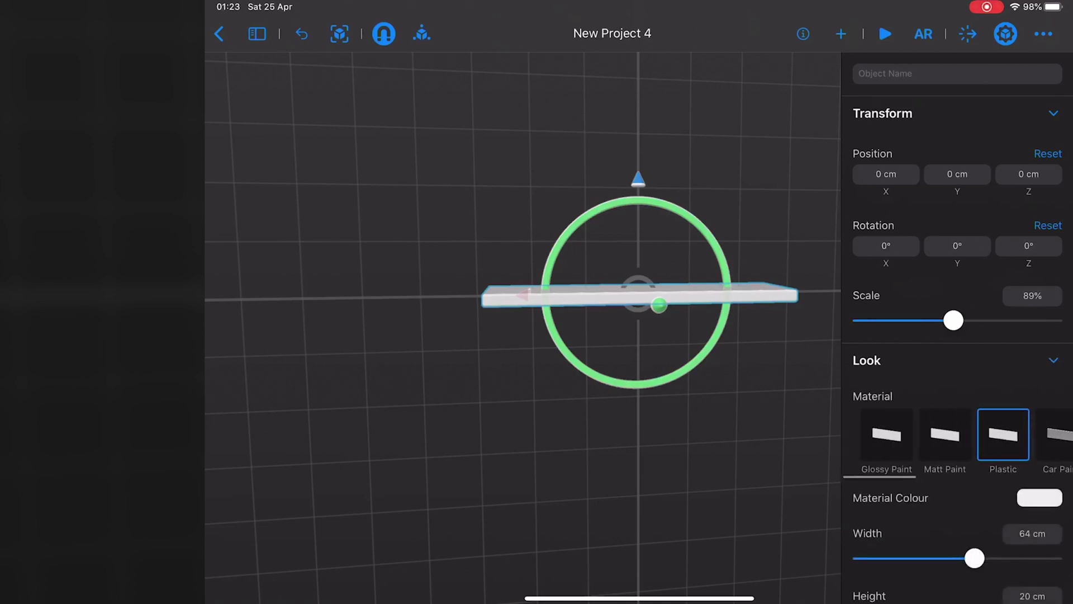
scroll(956, 336, "down", 3)
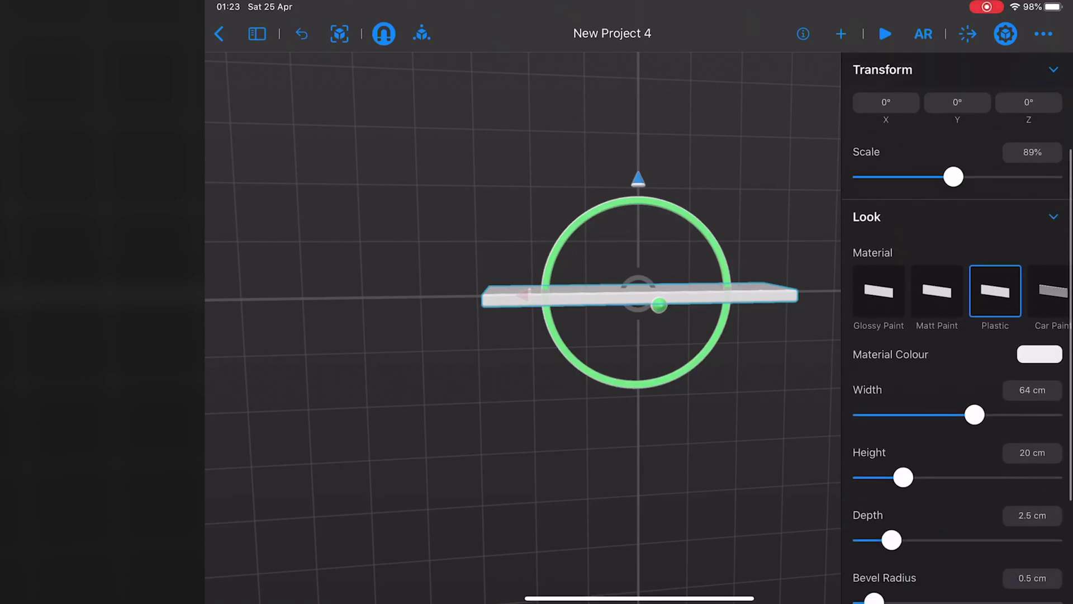
left_click(879, 290)
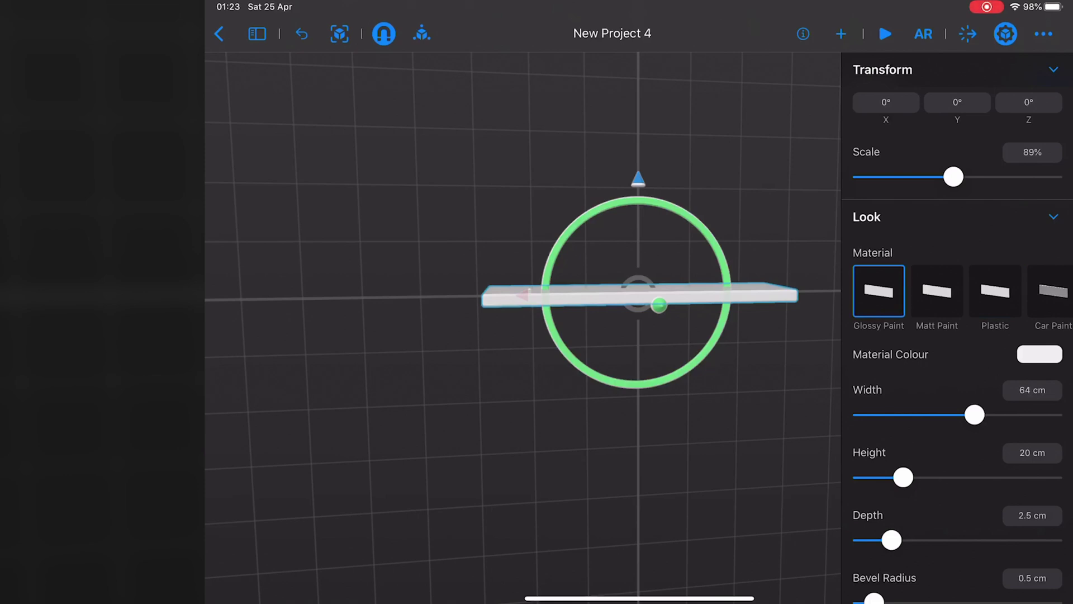
left_click(937, 291)
left_click(995, 290)
scroll(956, 291, "right", 3)
scroll(955, 292, "right", 5)
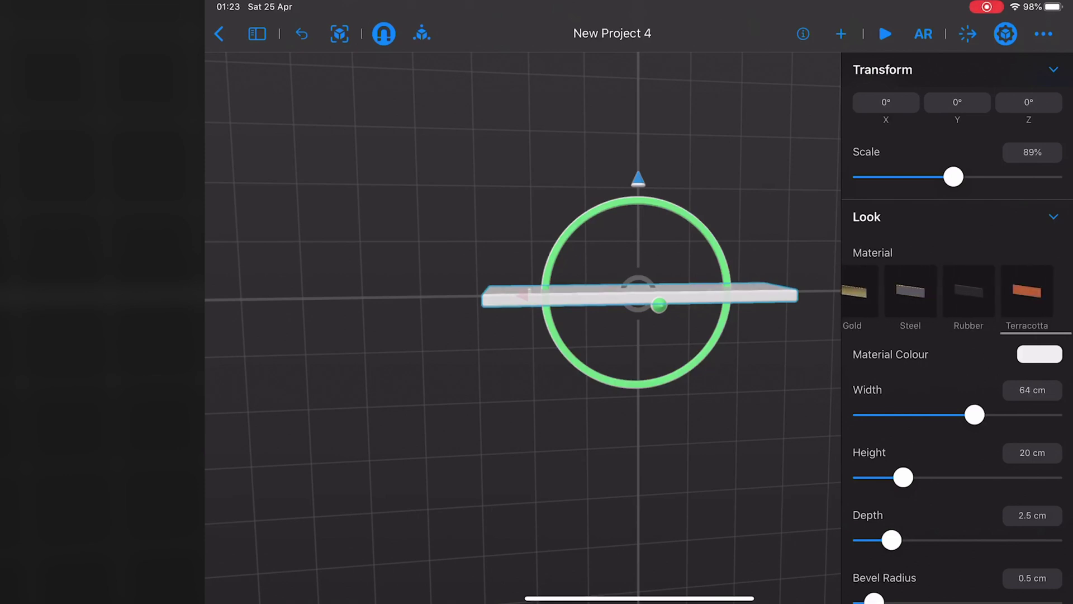
scroll(956, 291, "left", 1)
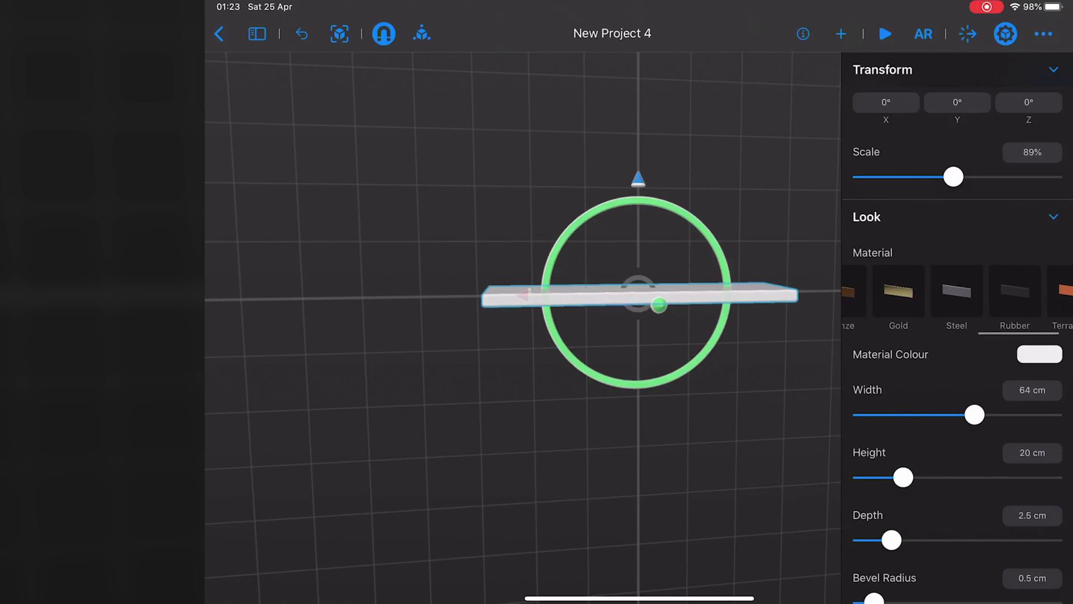
left_click(898, 291)
Resize the slab to 66.26 × 20.33 × 5.89 cm with a 1.96 cm bevel radius
left_click_drag(419, 251, 419, 335)
left_click_drag(974, 380, 974, 379)
mouse_move(903, 441)
left_mouse_down()
mouse_move(939, 441)
mouse_move(903, 441)
left_mouse_up()
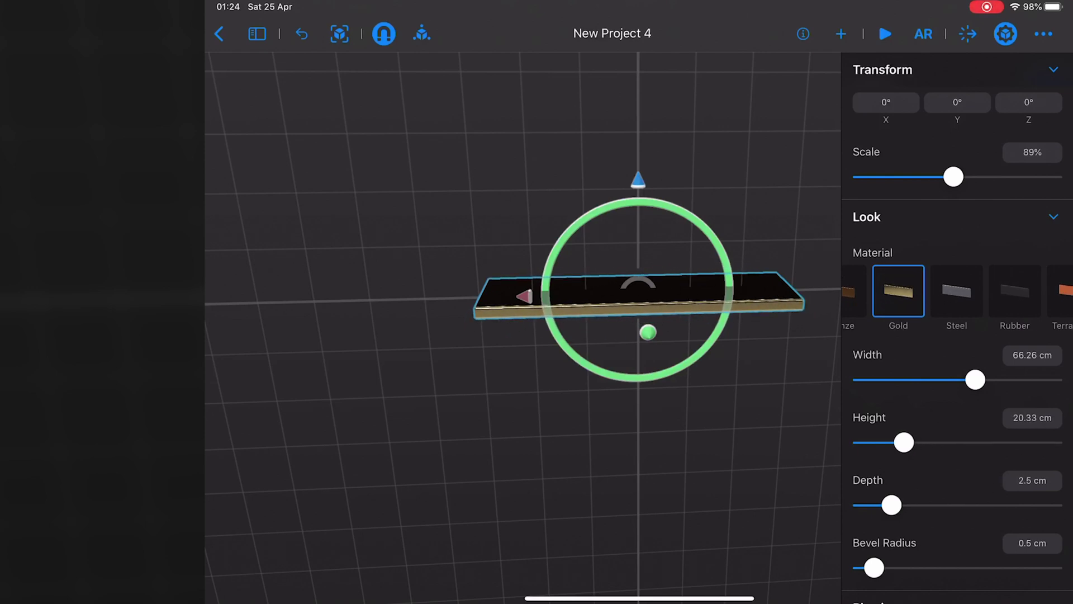
mouse_move(891, 505)
left_mouse_down()
mouse_move(970, 505)
mouse_move(910, 504)
left_mouse_up()
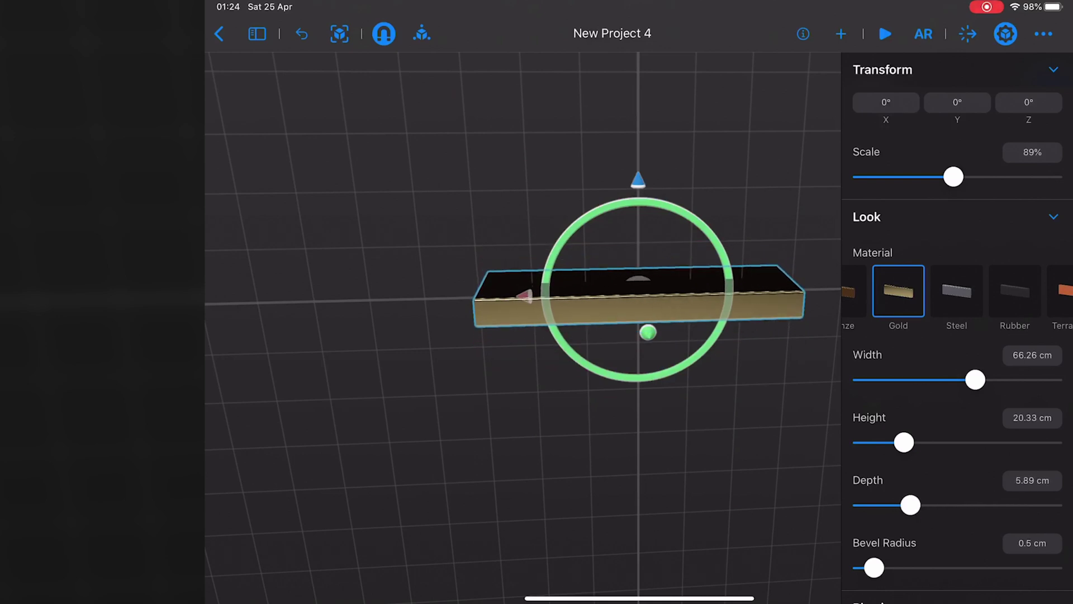
mouse_move(420, 377)
left_mouse_down()
mouse_move(419, 336)
mouse_move(419, 368)
left_mouse_up()
mouse_move(874, 567)
left_mouse_down()
mouse_move(953, 568)
mouse_move(894, 568)
mouse_move(922, 568)
mouse_move(908, 568)
left_mouse_up()
scroll(955, 336, "down", 3)
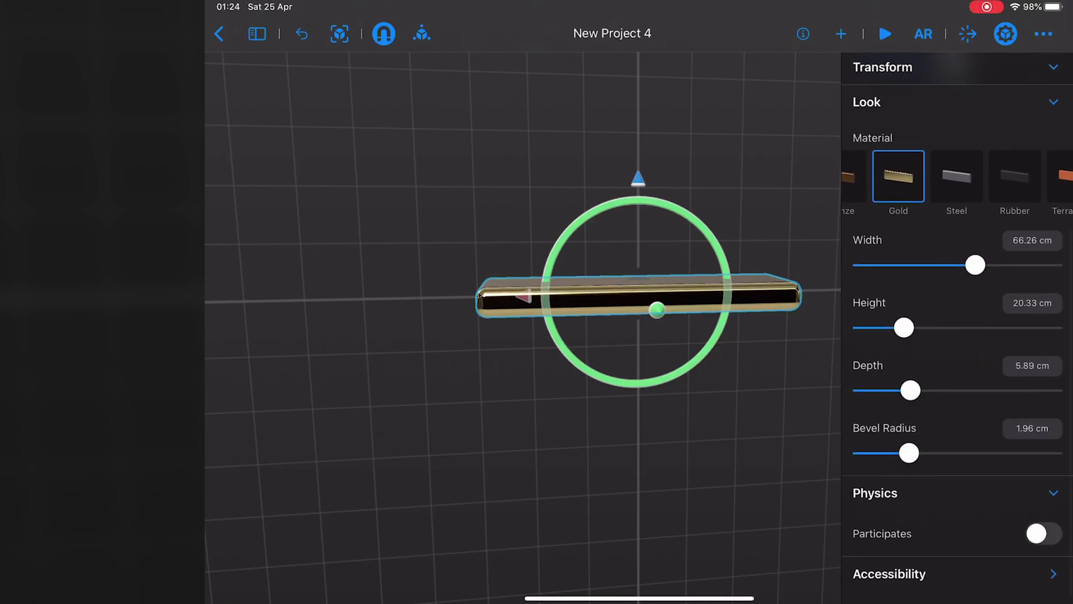
Make the shelf participate in physics with a Rubber physics material
left_click(1036, 533)
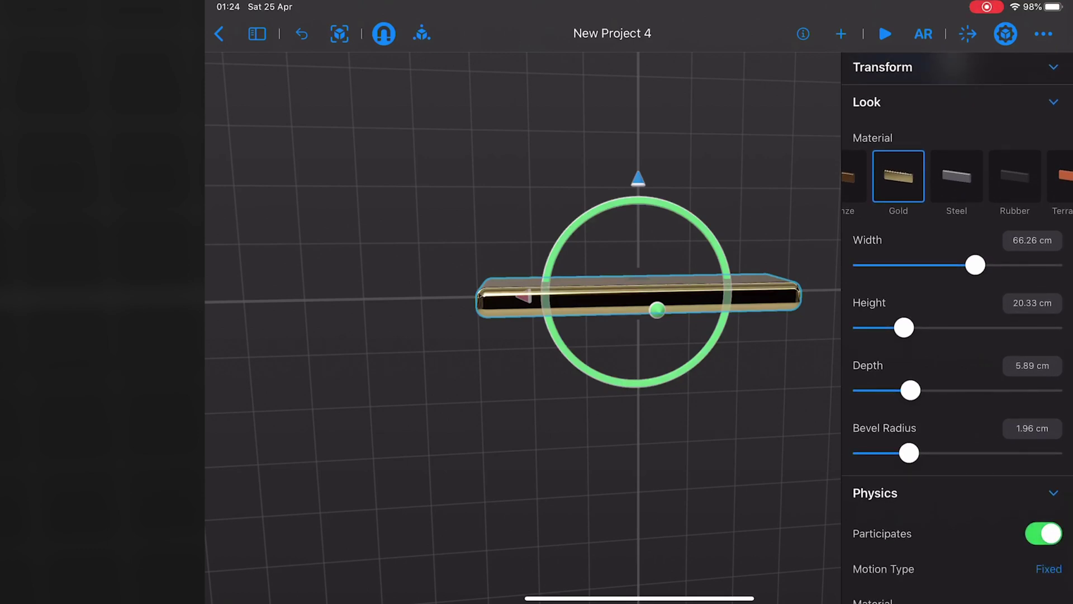
scroll(955, 336, "down", 3)
scroll(956, 335, "down", 3)
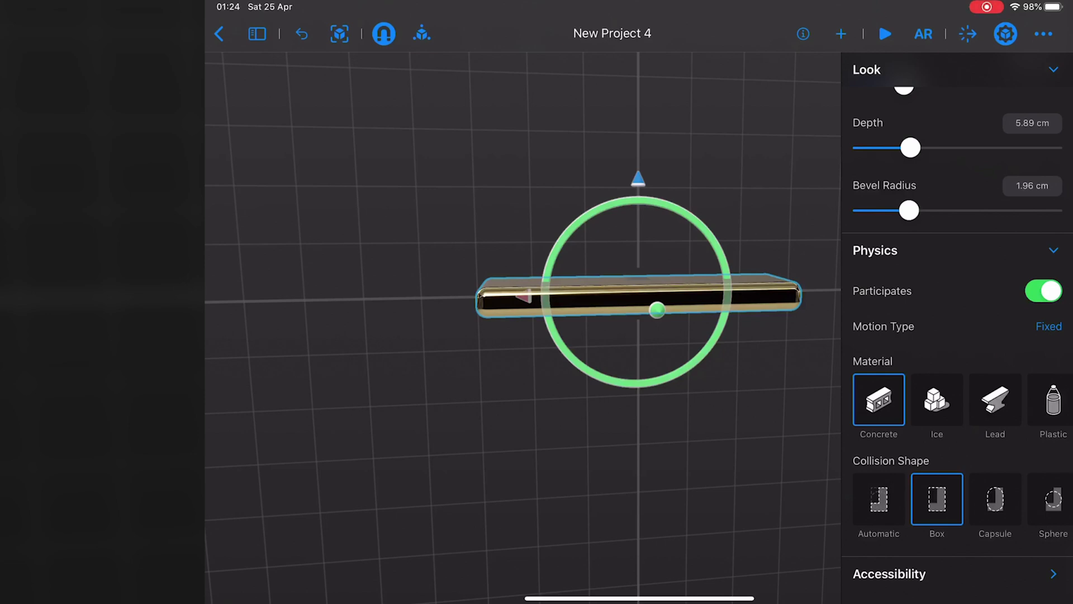
left_click(936, 399)
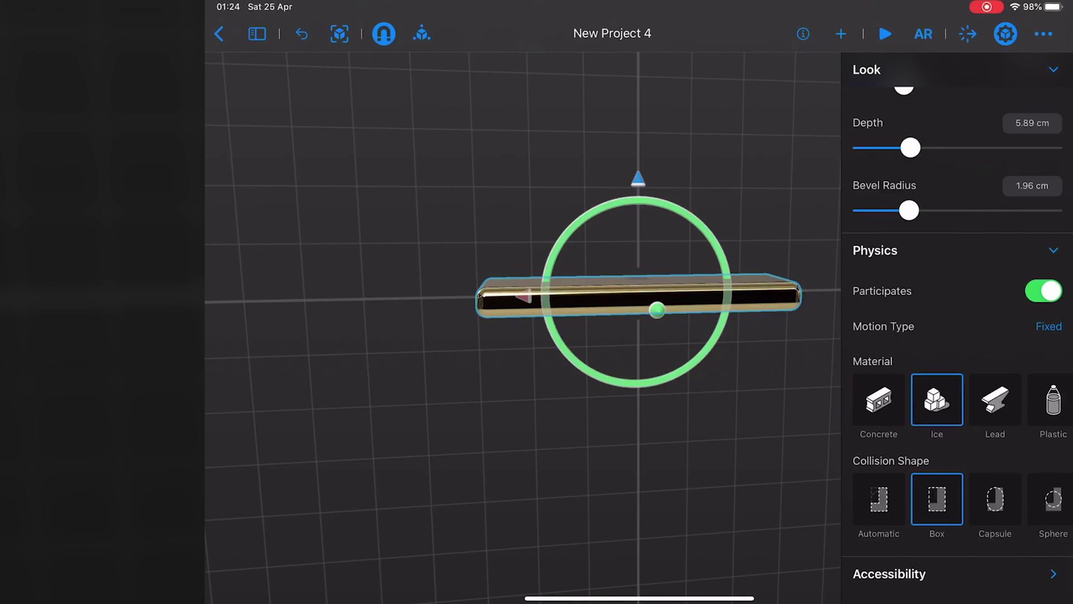
left_click(995, 399)
scroll(956, 399, "right", 2)
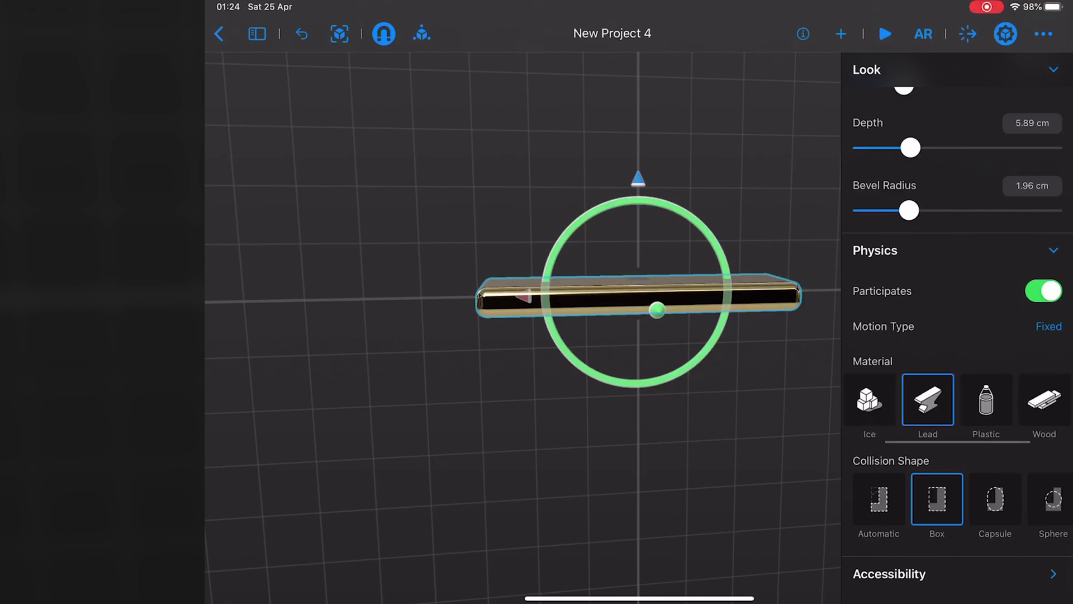
left_click(986, 399)
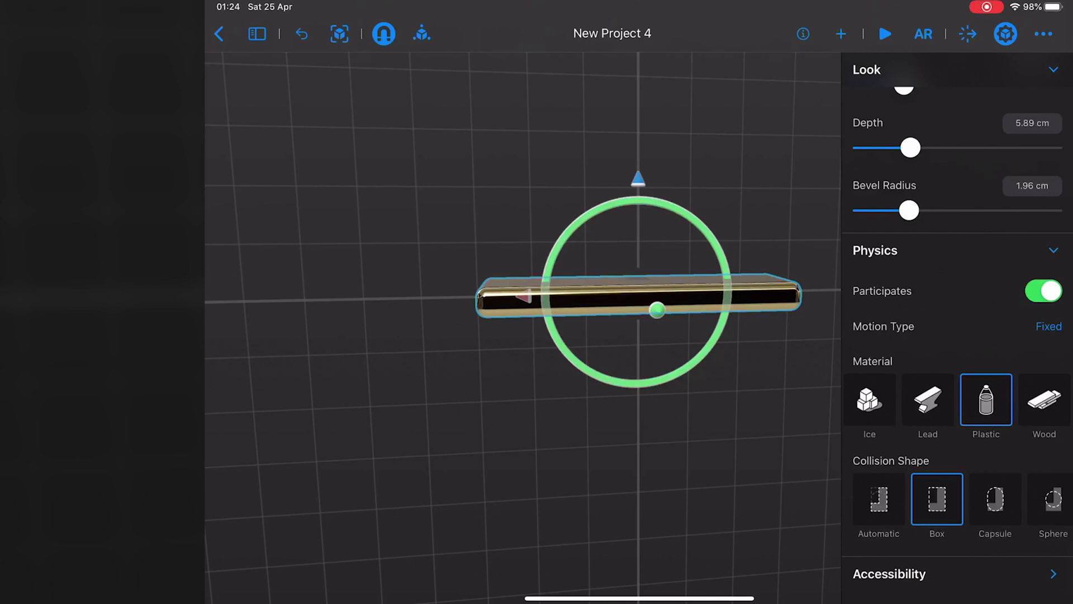
left_click(1044, 399)
scroll(956, 399, "right", 2)
left_click(1035, 399)
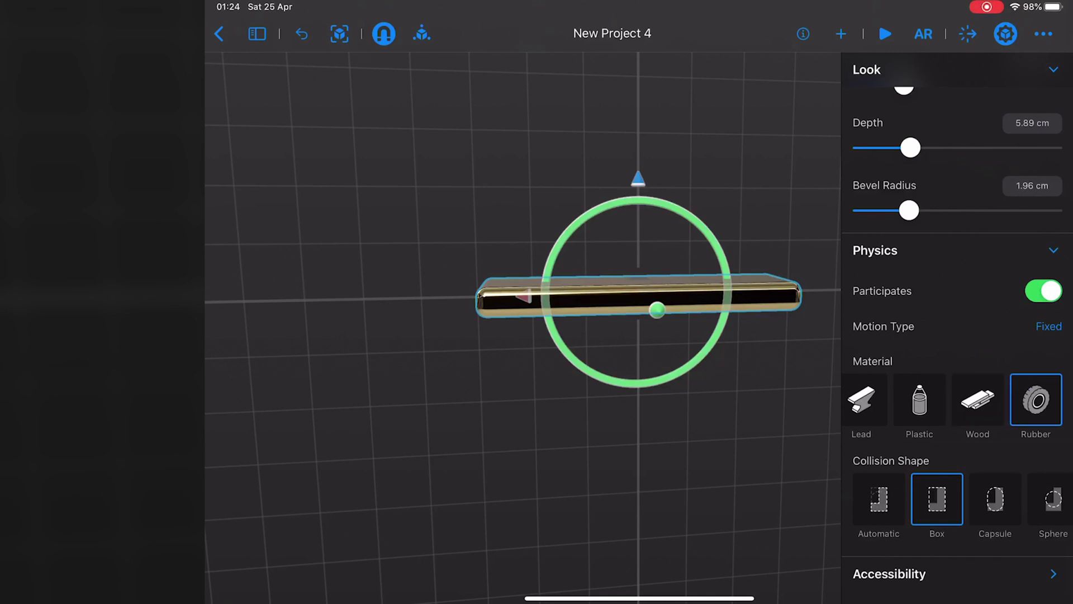
scroll(956, 400, "down", 2)
Set the collision shape to Automatic, toggle Accessibility on and off, and deselect the shelf
left_click(878, 500)
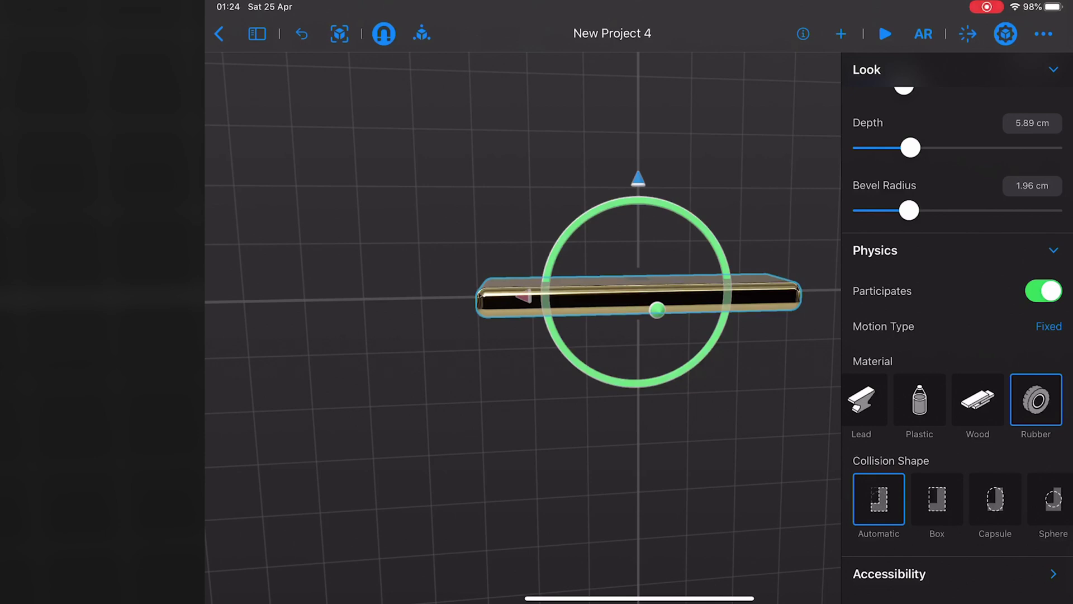
scroll(955, 335, "down", 2)
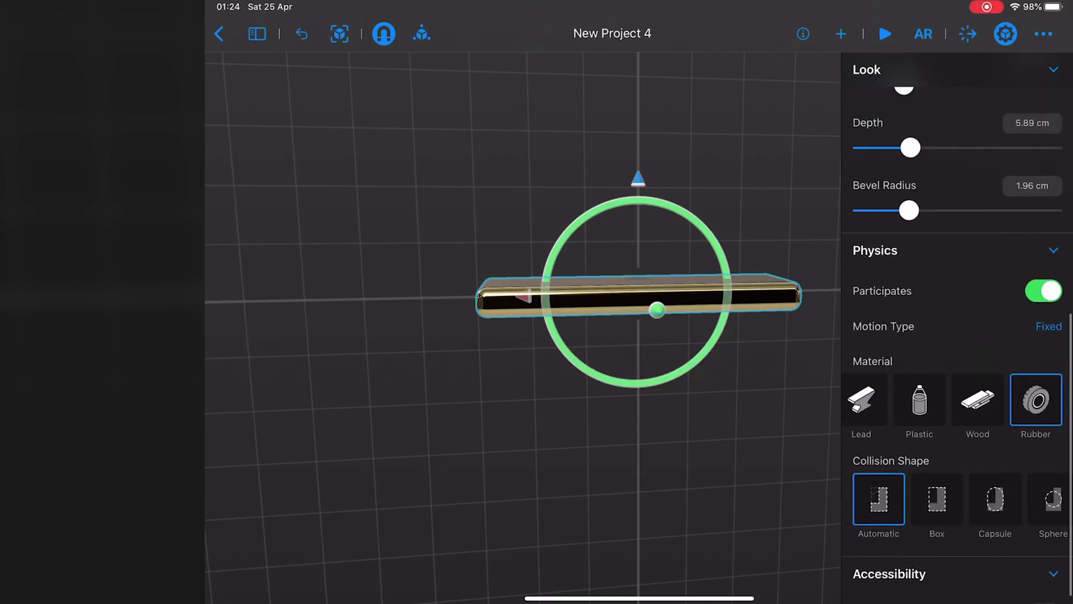
scroll(955, 335, "down", 1)
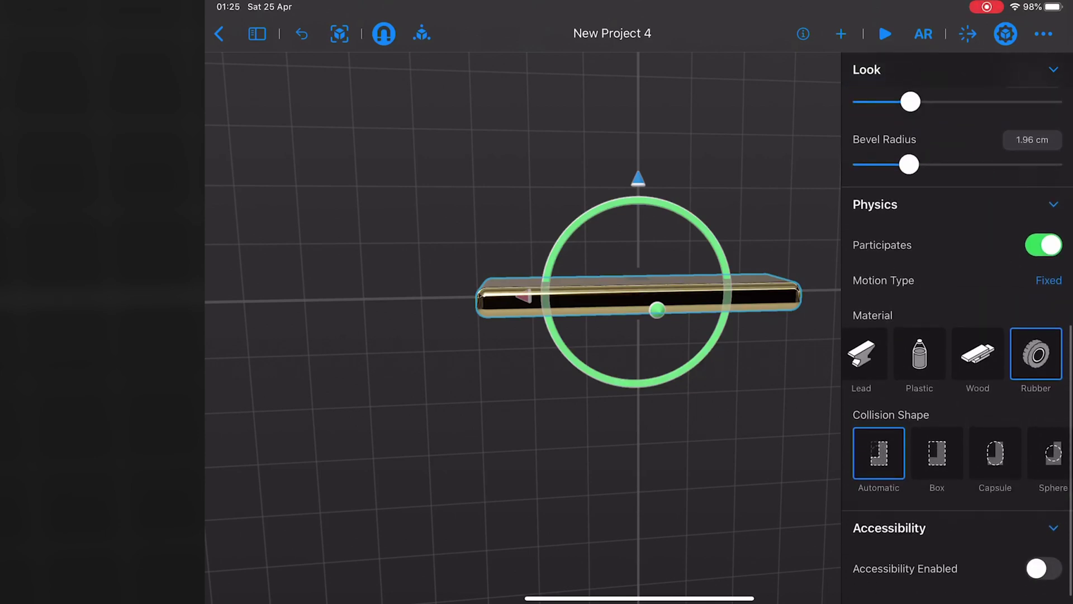
left_click(1043, 569)
scroll(956, 336, "down", 3)
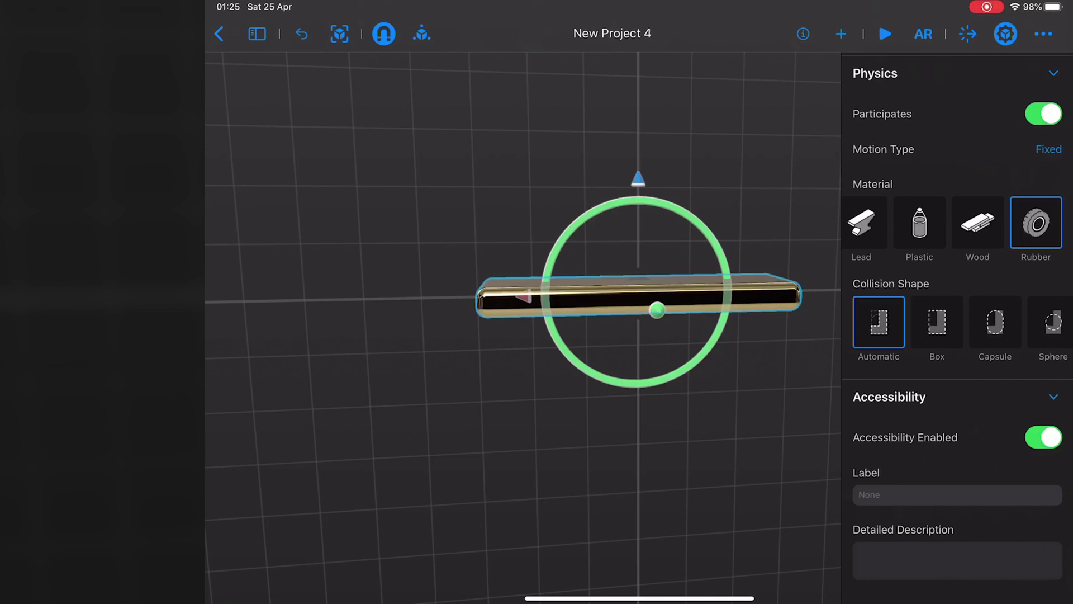
left_click(1043, 437)
scroll(957, 336, "up", 3)
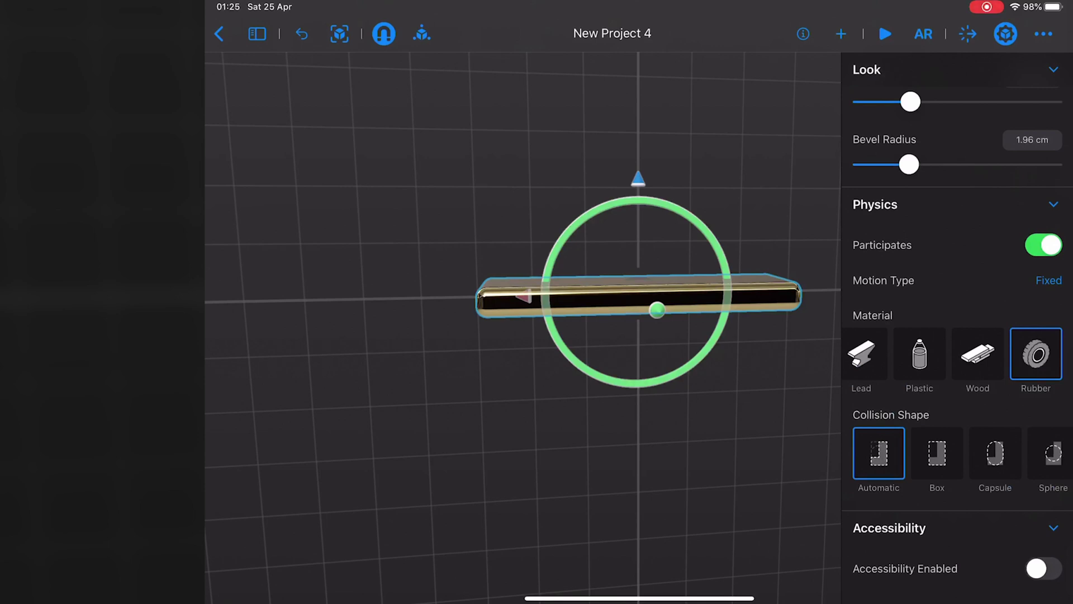
scroll(956, 335, "up", 5)
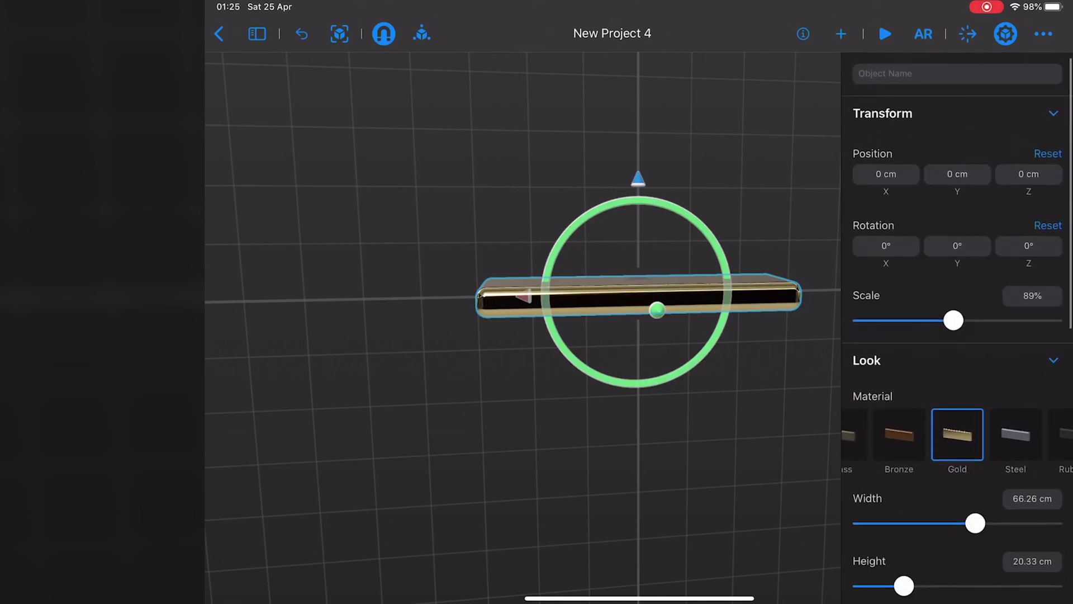
key("Escape")
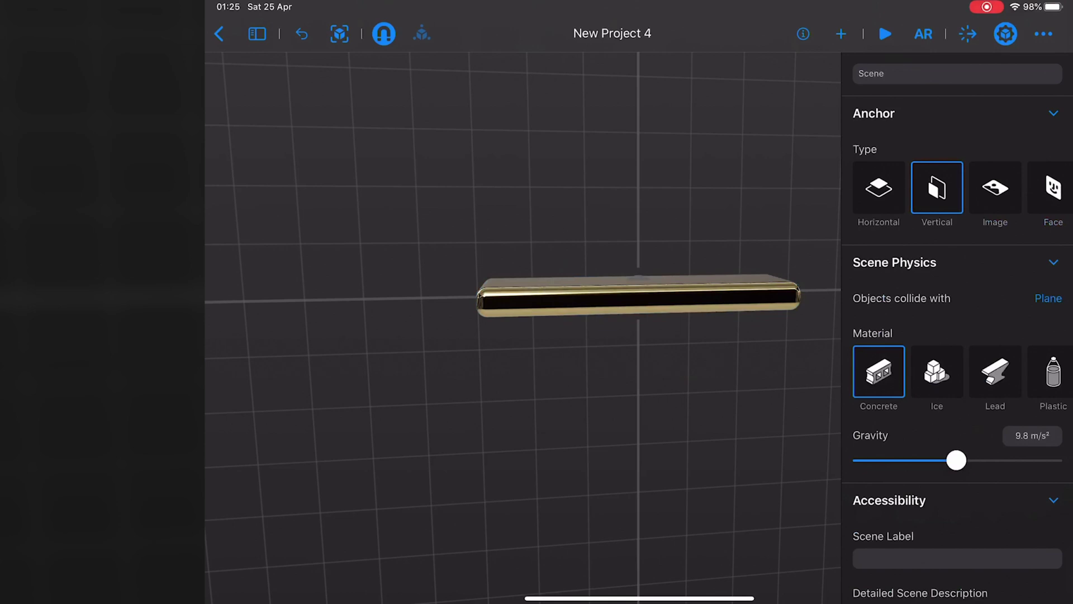
Bring up the Files picker from the Content Library's Imported tile
left_click(841, 33)
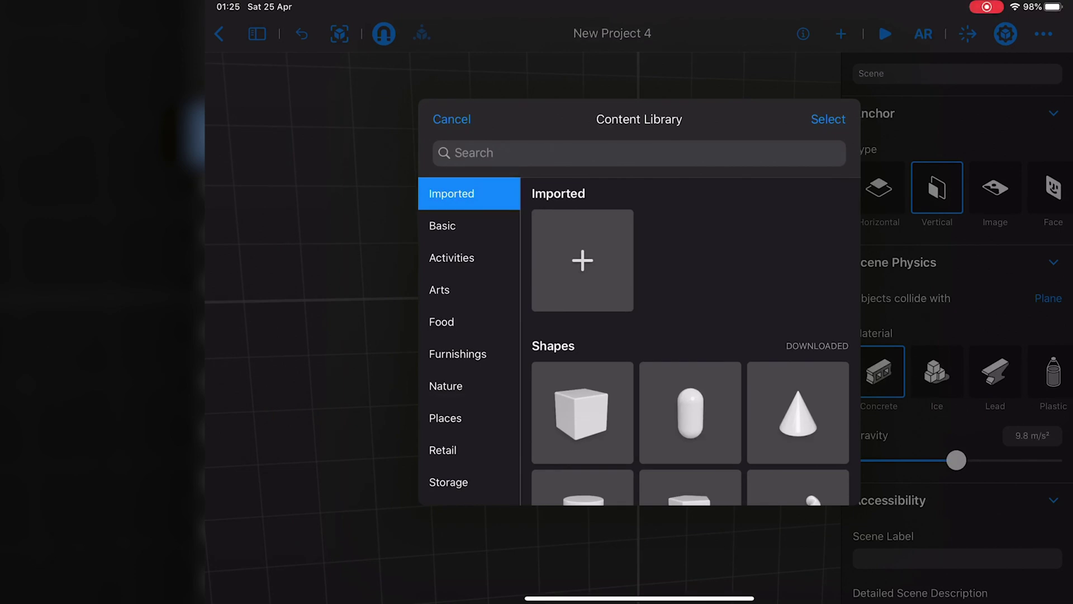
scroll(690, 335, "down", 5)
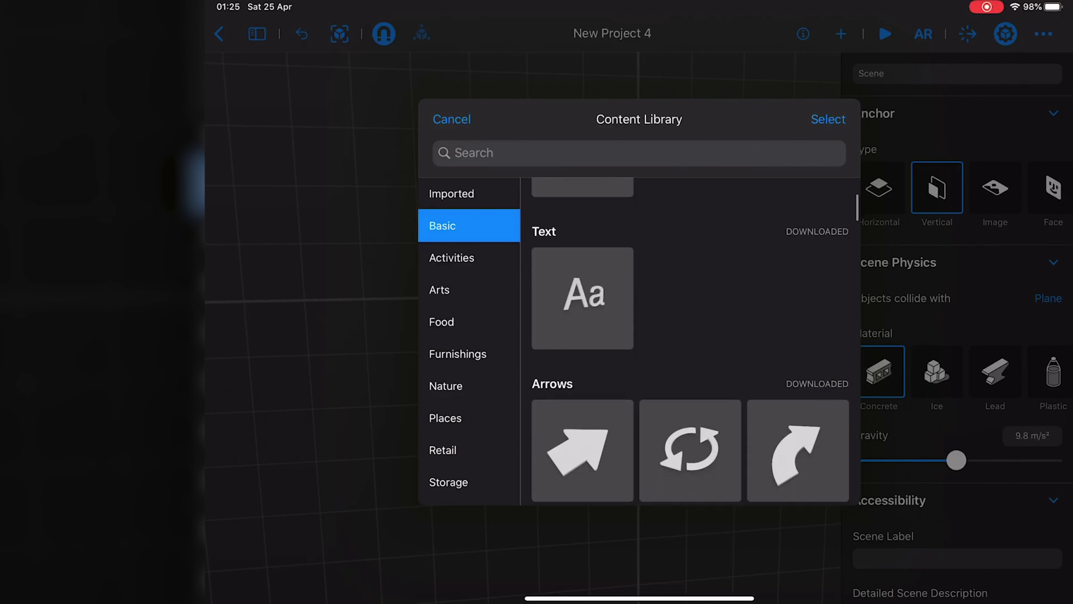
scroll(690, 342, "down", 2)
scroll(691, 342, "down", 2)
scroll(691, 341, "down", 3)
scroll(690, 341, "down", 1)
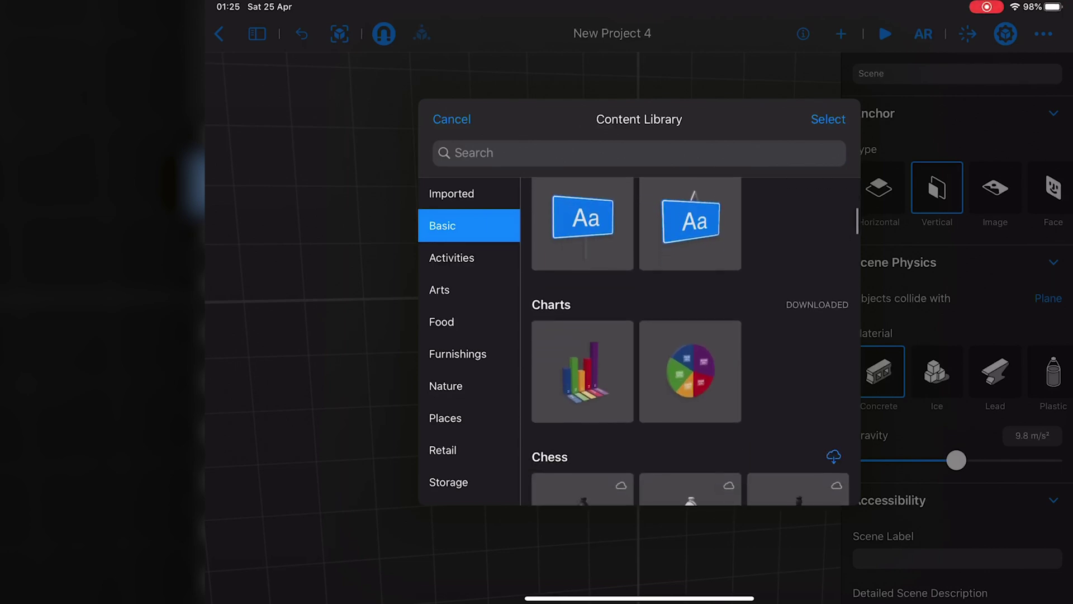
scroll(691, 341, "down", 3)
scroll(691, 341, "down", 2)
scroll(691, 341, "down", 3)
scroll(691, 341, "down", 2)
scroll(691, 342, "down", 2)
scroll(691, 341, "down", 3)
scroll(690, 341, "down", 3)
scroll(690, 341, "down", 2)
scroll(690, 341, "down", 2)
scroll(691, 341, "down", 3)
scroll(690, 342, "down", 3)
scroll(690, 342, "down", 3)
scroll(691, 341, "down", 3)
scroll(691, 341, "down", 2)
scroll(691, 340, "down", 1)
scroll(691, 342, "down", 3)
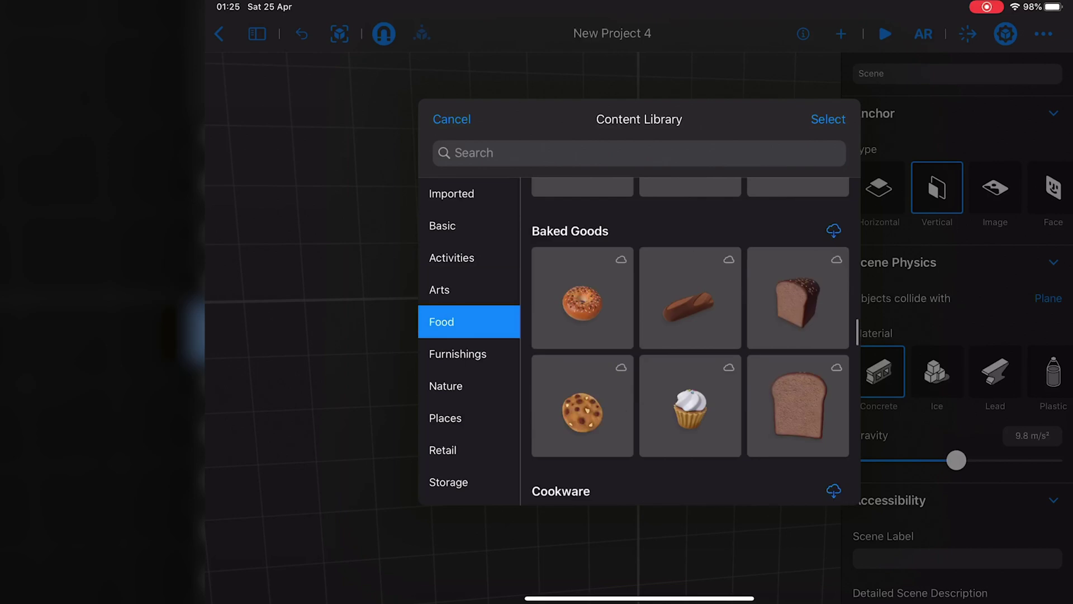
scroll(691, 341, "down", 3)
scroll(691, 341, "down", 3)
scroll(691, 342, "down", 2)
scroll(691, 341, "down", 3)
scroll(691, 341, "down", 3)
scroll(690, 341, "down", 3)
scroll(691, 341, "down", 3)
scroll(691, 341, "down", 3)
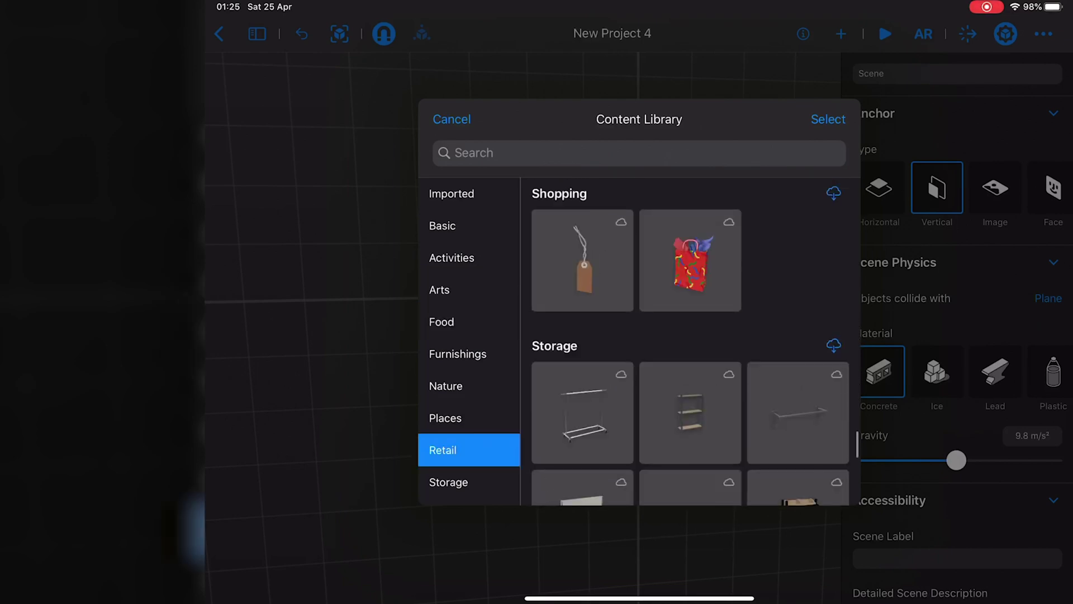
scroll(691, 342, "down", 3)
scroll(691, 341, "down", 3)
scroll(691, 342, "down", 3)
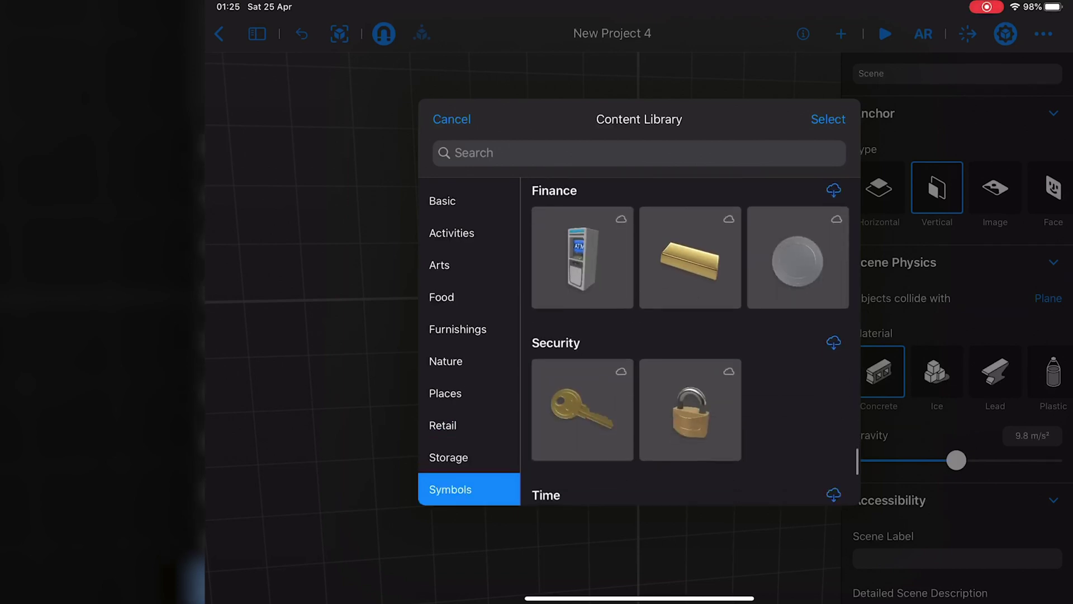
scroll(691, 341, "down", 2)
scroll(691, 341, "down", 2)
scroll(691, 342, "down", 3)
scroll(690, 341, "down", 2)
scroll(691, 341, "down", 3)
scroll(690, 341, "down", 3)
scroll(691, 341, "down", 2)
scroll(690, 341, "down", 2)
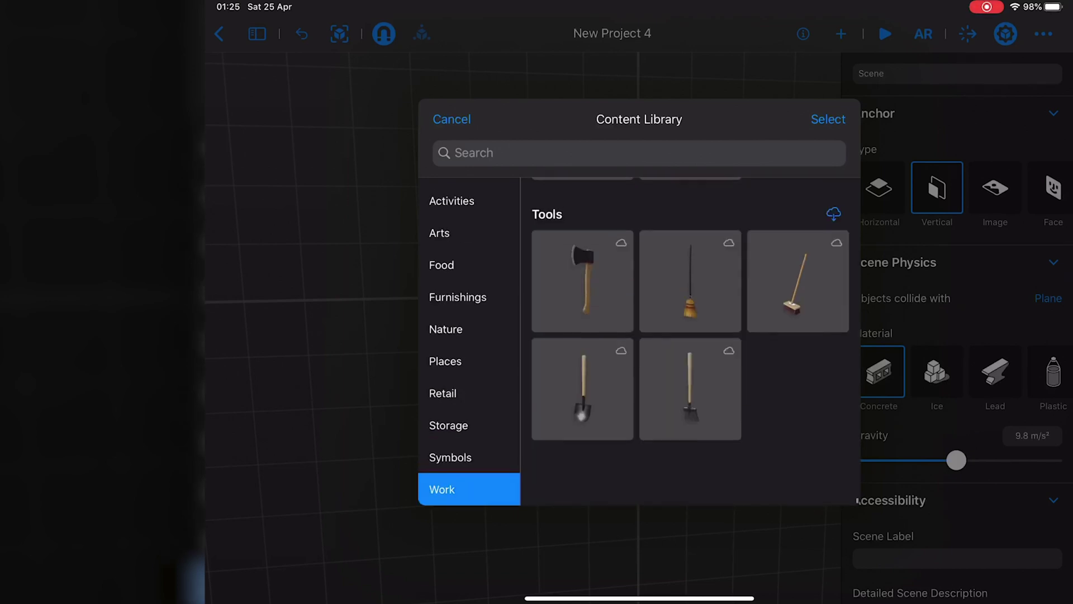
scroll(691, 342, "up", 3)
scroll(691, 342, "up", 3)
scroll(692, 341, "up", 3)
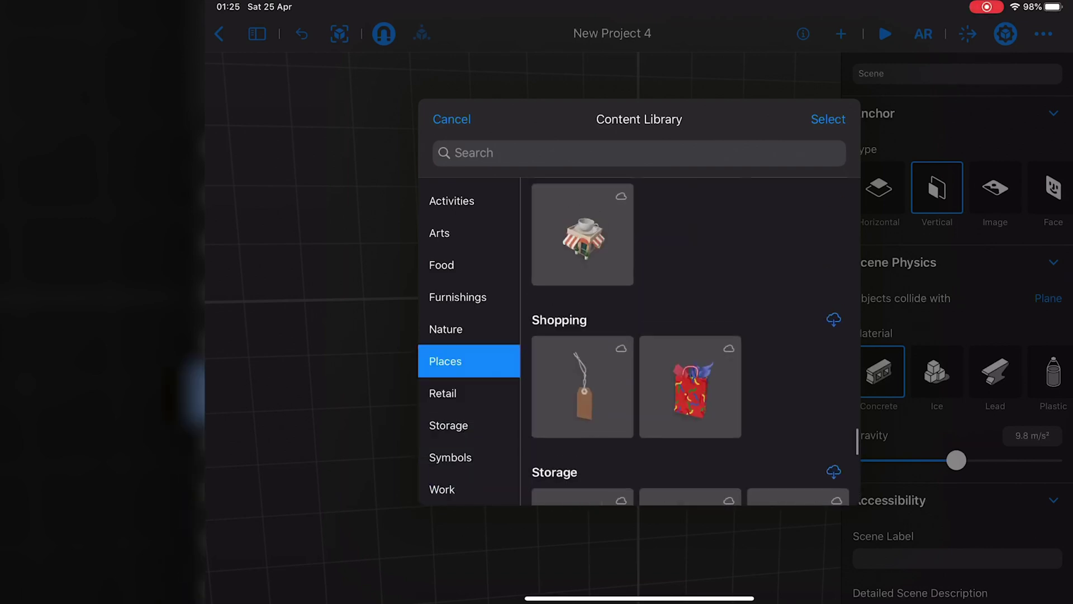
scroll(691, 341, "up", 2)
scroll(691, 341, "up", 3)
scroll(691, 341, "up", 3)
scroll(691, 342, "up", 3)
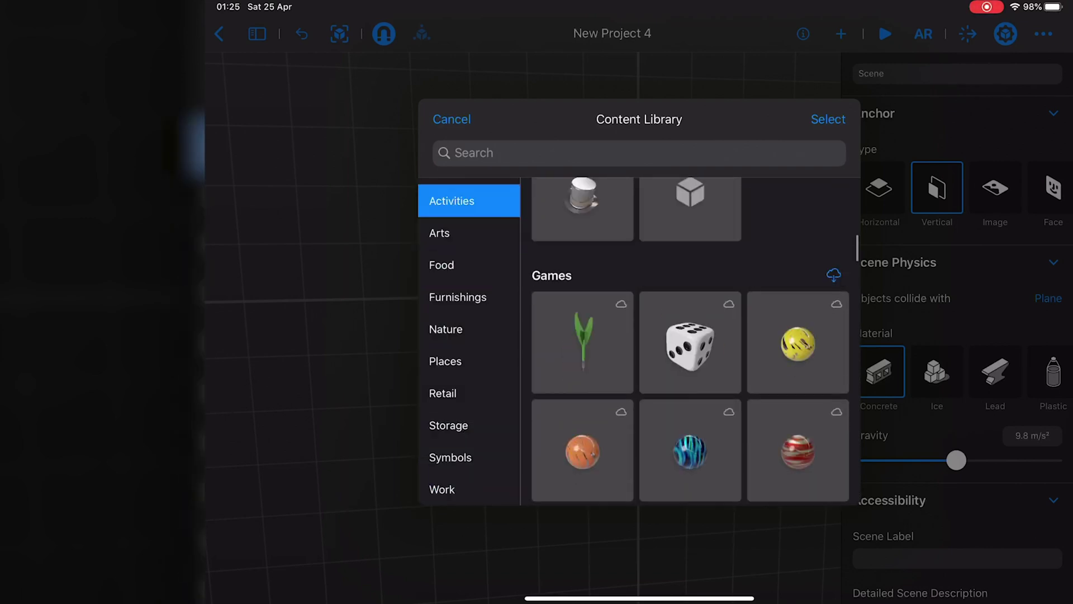
scroll(691, 341, "up", 3)
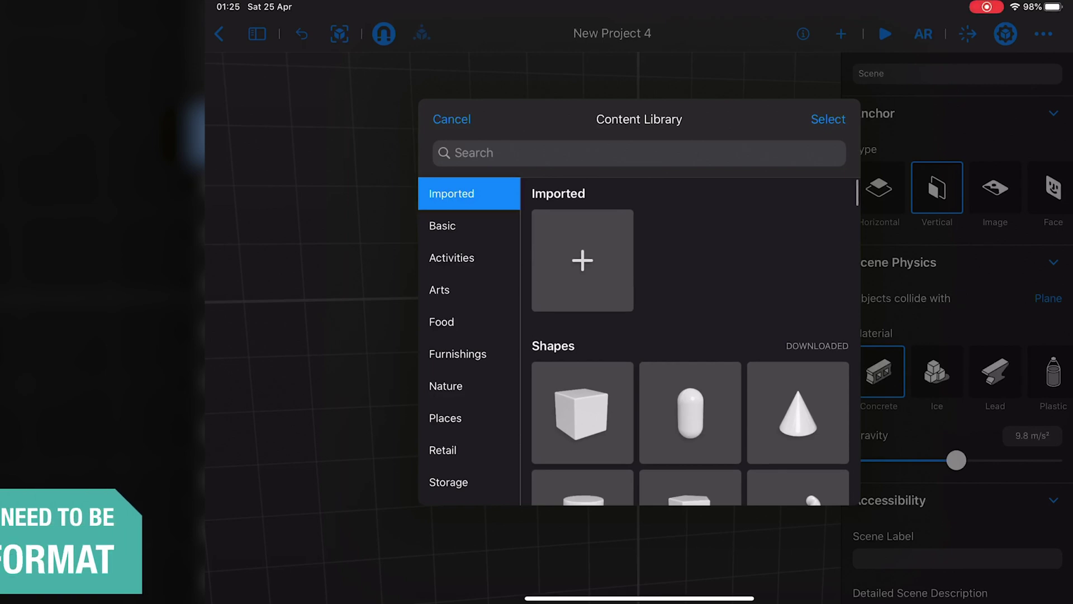
left_click(582, 260)
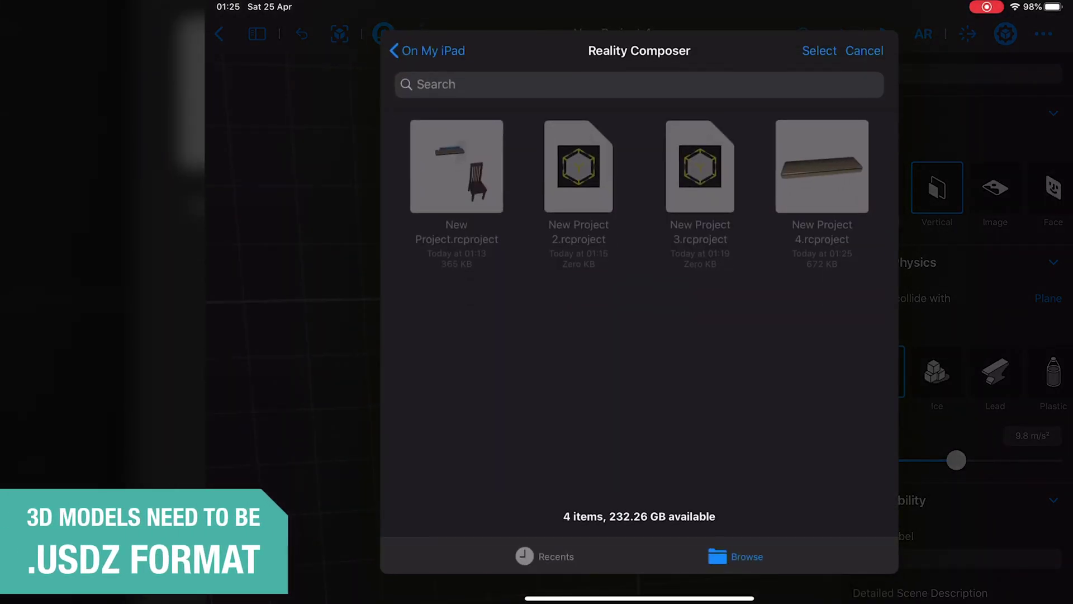
Go back to On My iPad and cancel the file import
left_click(427, 51)
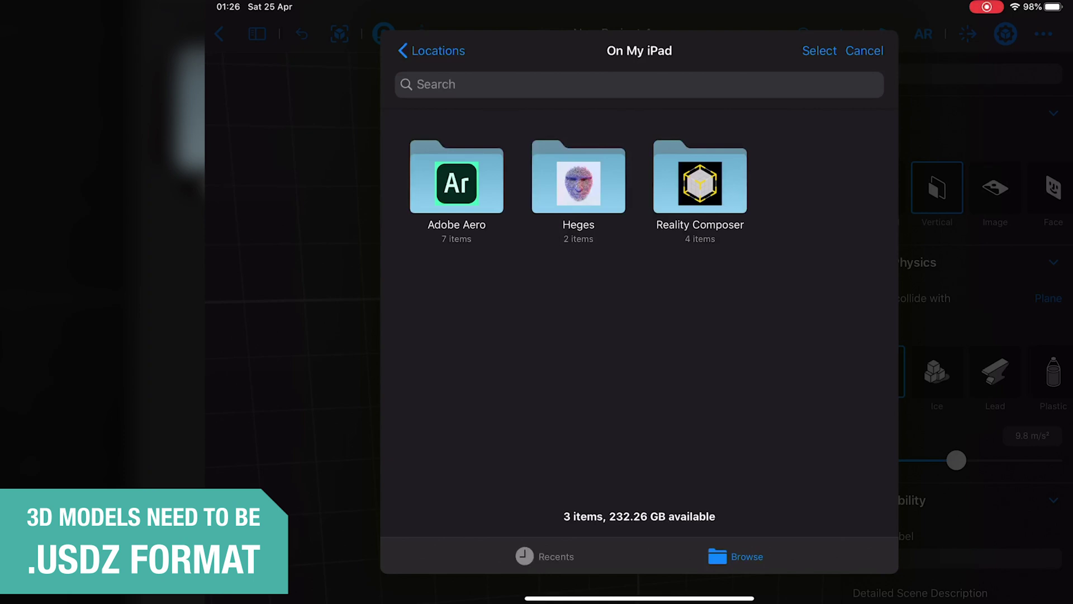
left_click(864, 51)
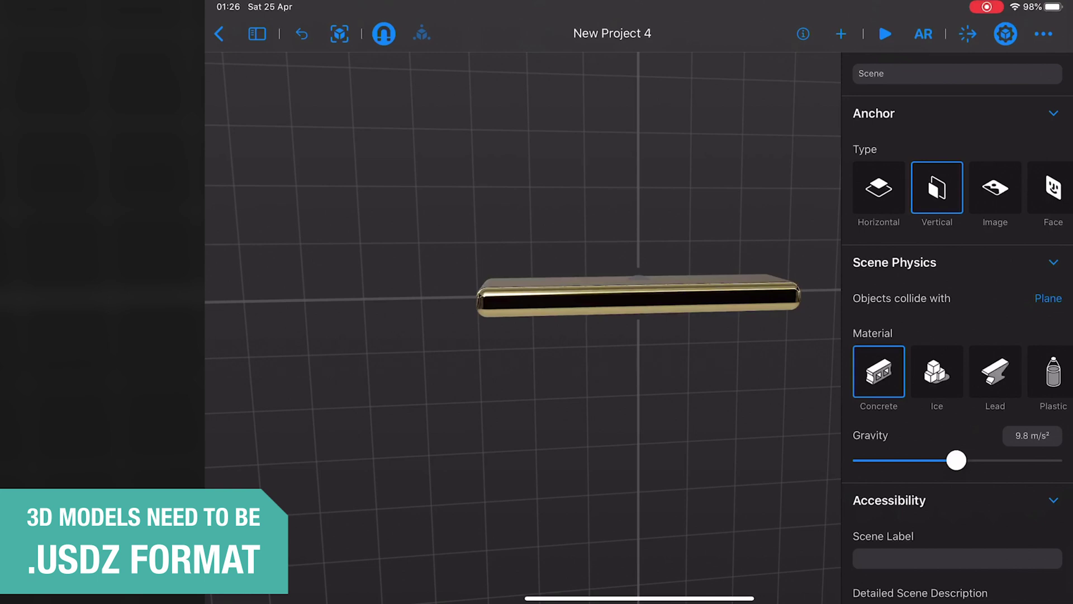
Add the gold goblet from the Food library's Drinks models and select it
left_click(841, 34)
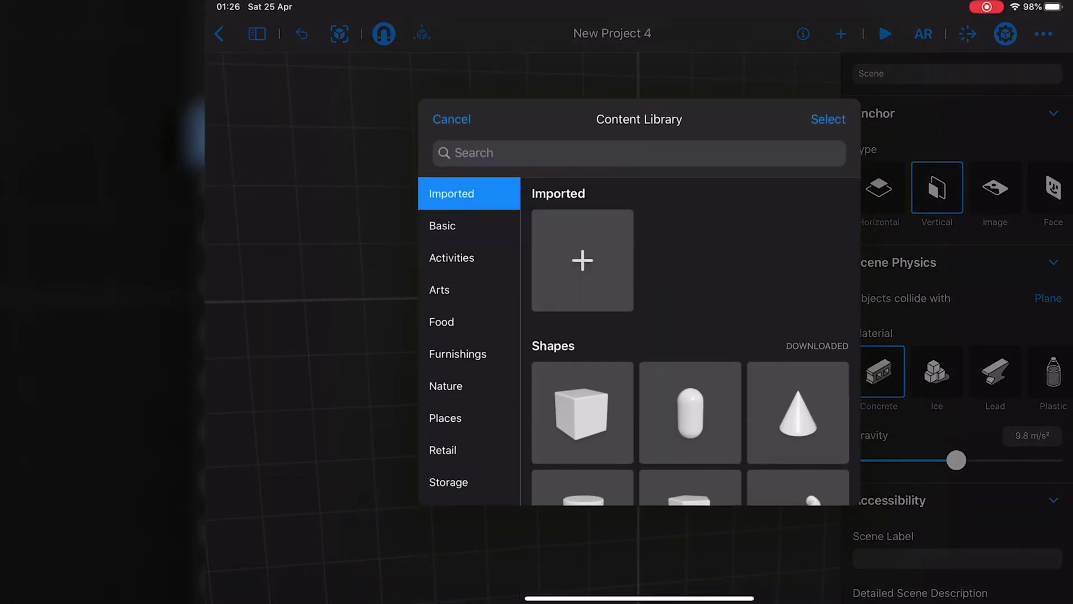
left_click(441, 322)
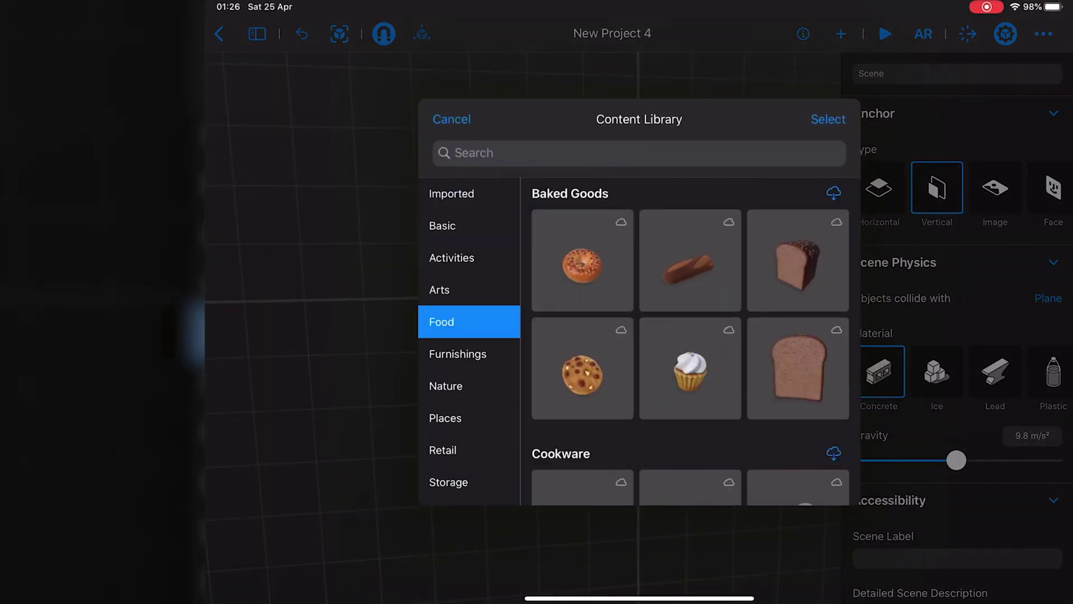
scroll(690, 341, "down", 2)
scroll(691, 341, "down", 1)
scroll(691, 341, "down", 2)
scroll(691, 342, "down", 1)
scroll(691, 342, "down", 1)
scroll(691, 342, "down", 1)
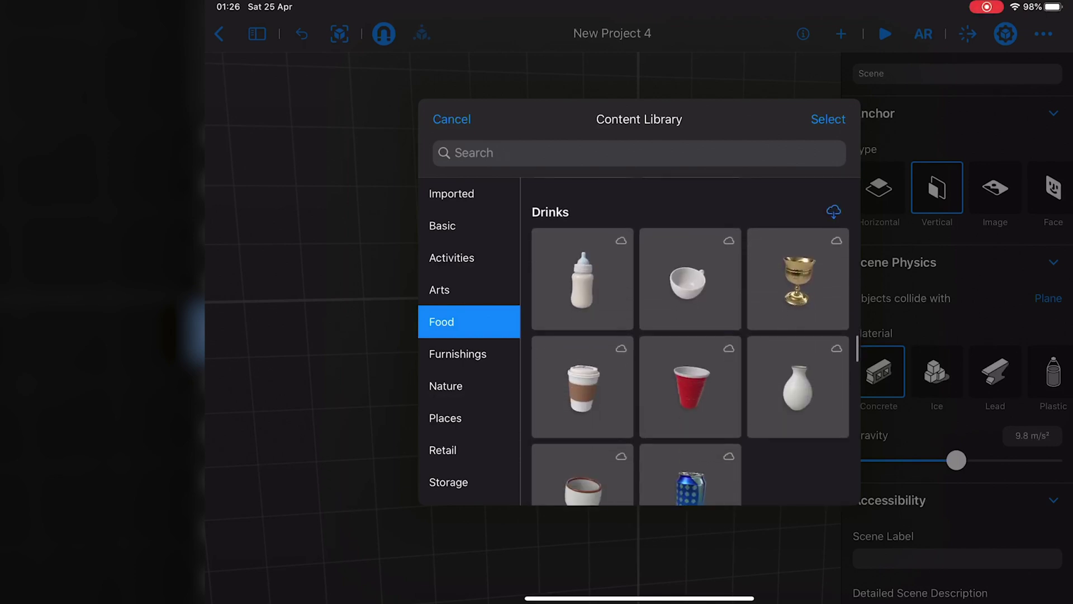
left_click(797, 280)
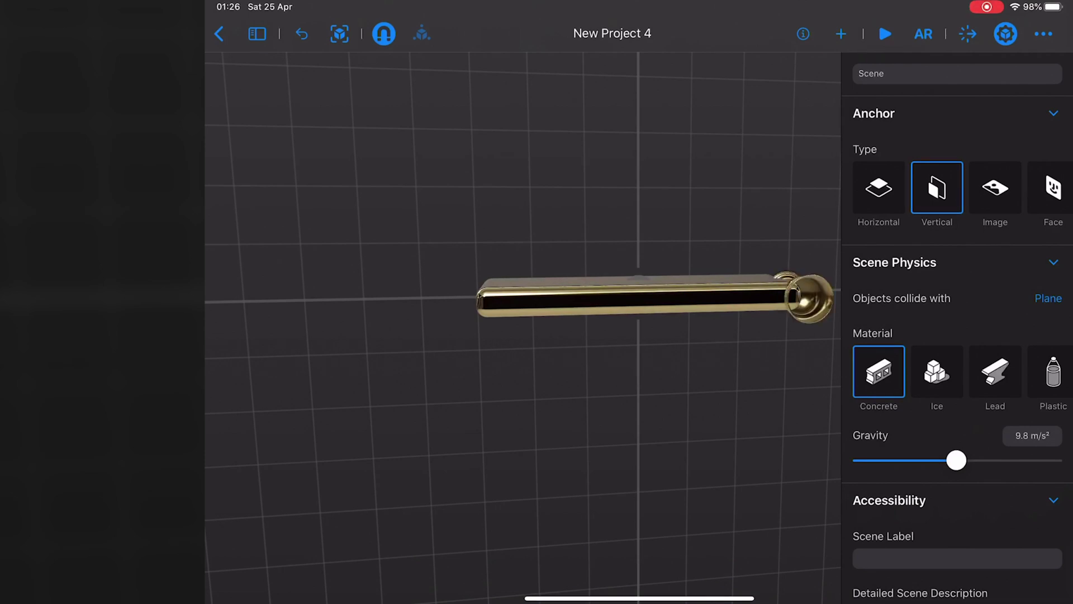
left_click(806, 298)
Raise the goblet and set its rotation to X 90° and Y 180° so it stands upright
mouse_move(807, 298)
left_mouse_down()
mouse_move(767, 225)
mouse_move(696, 216)
left_mouse_up()
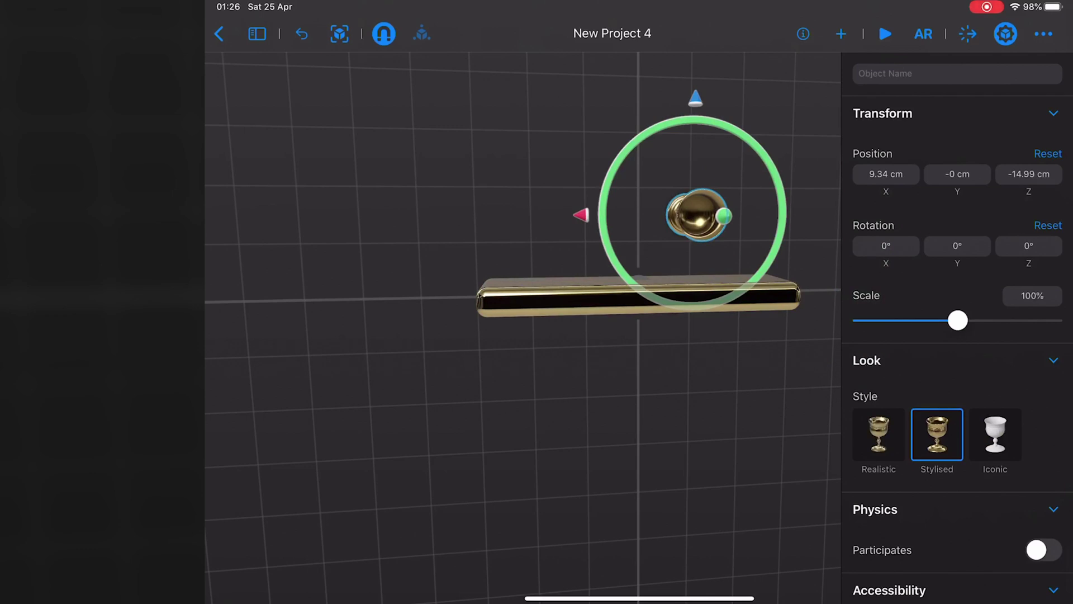
left_click(886, 246)
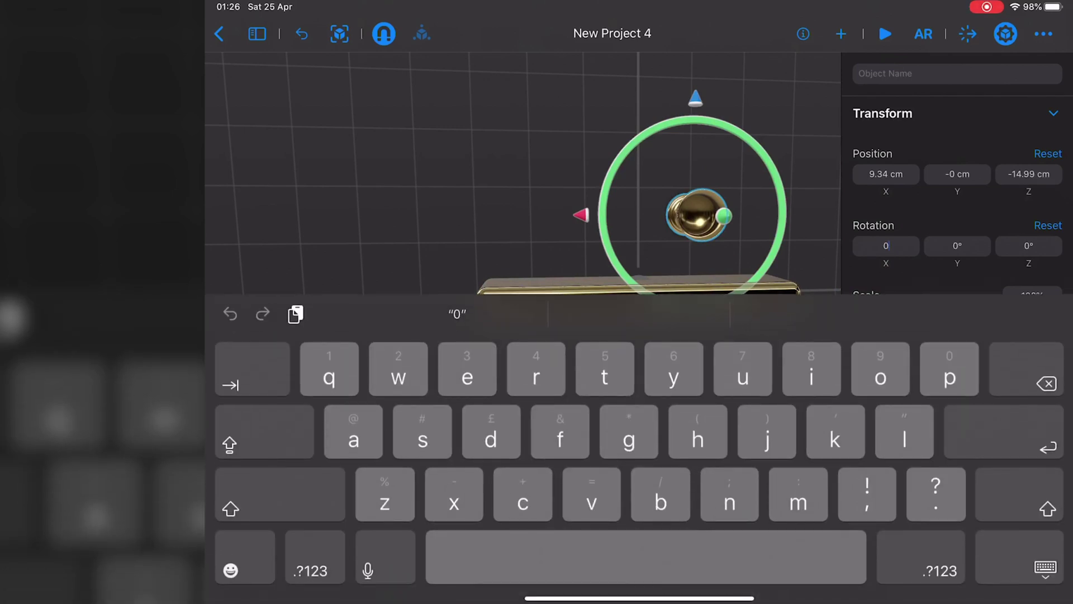
left_click(311, 570)
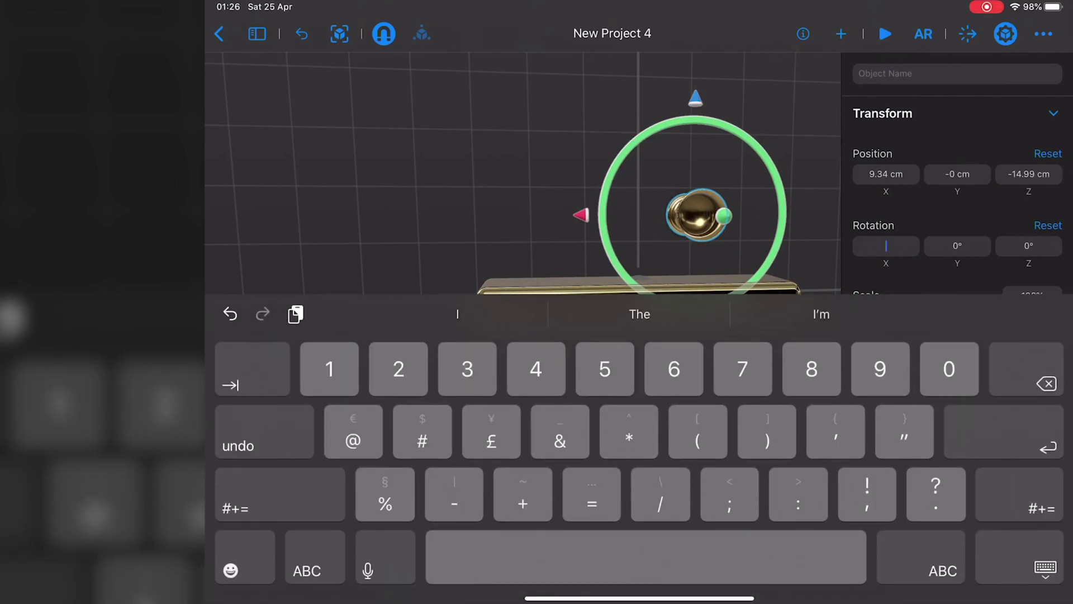
type("90")
key("Return")
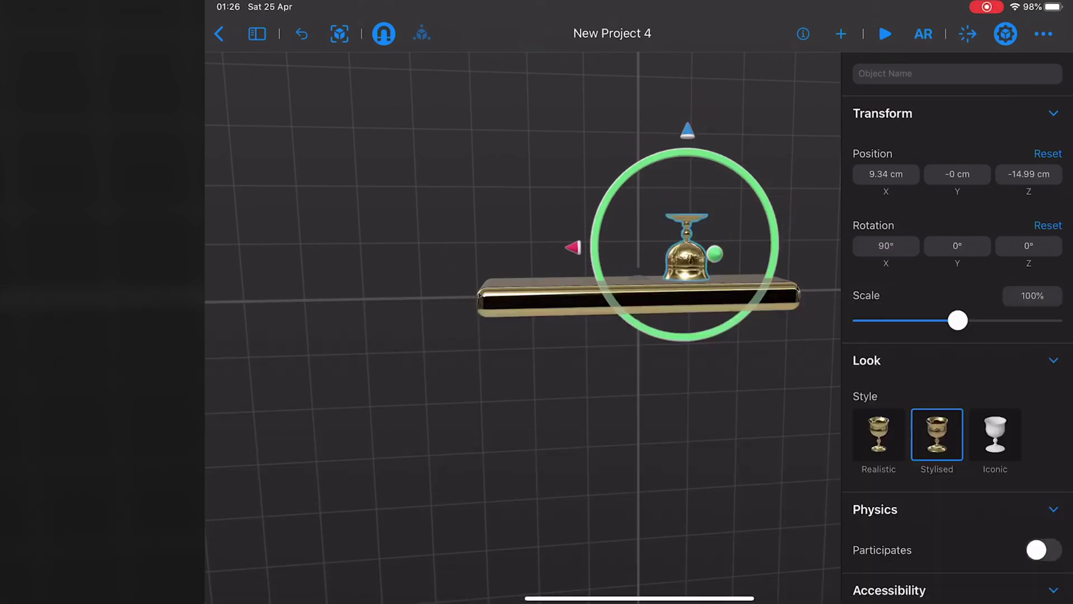
left_click(957, 245)
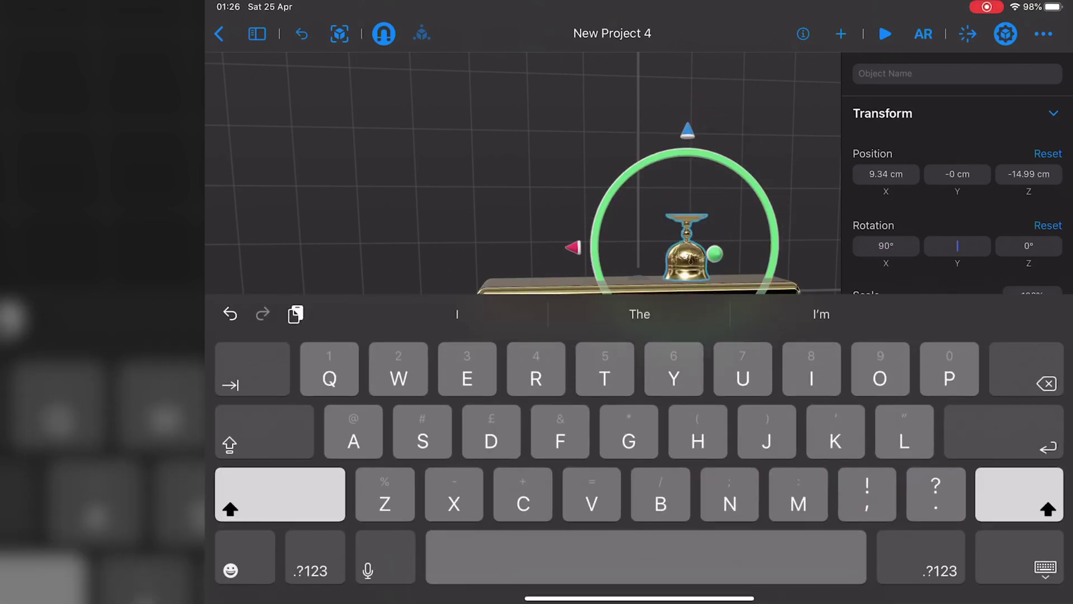
left_click(311, 570)
type("180")
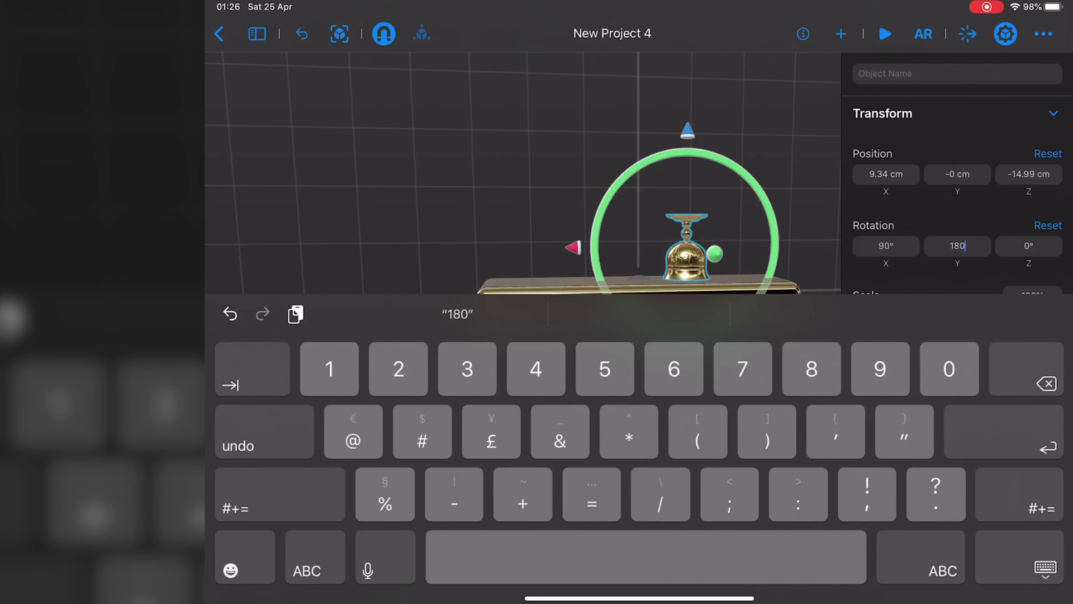
key("Return")
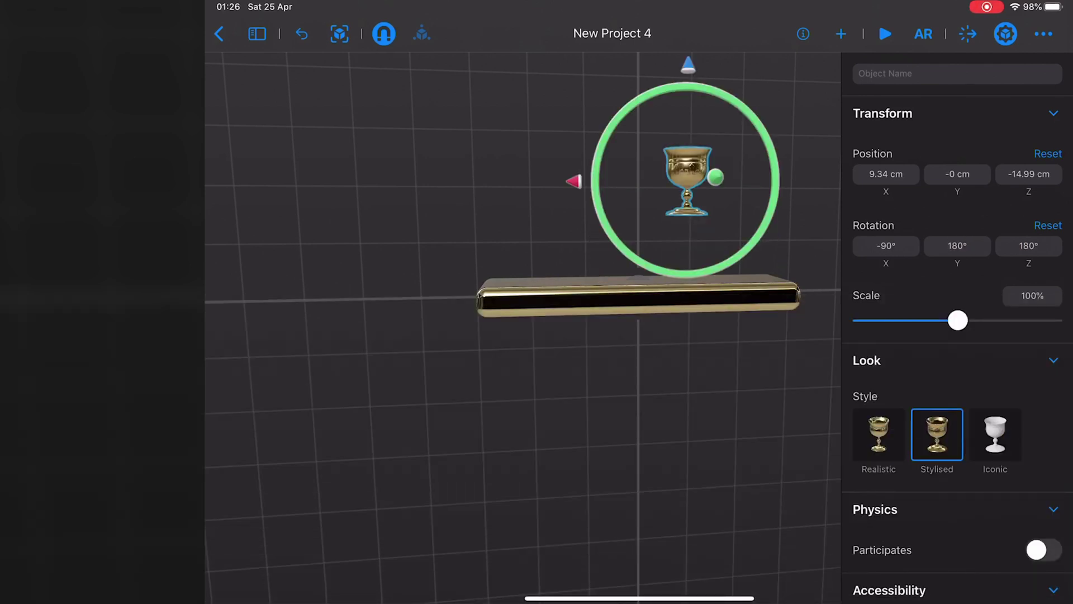
Lower the goblet onto the shelf's right end at 28.63, 0, -2.62 cm
left_click_drag(688, 180, 687, 239)
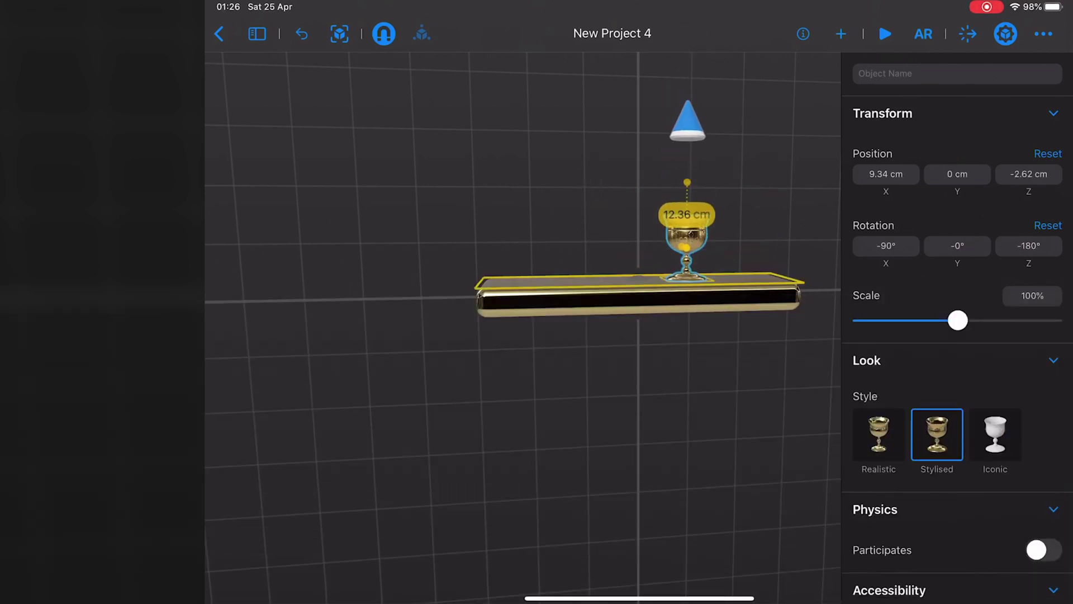
left_click_drag(688, 132, 688, 122)
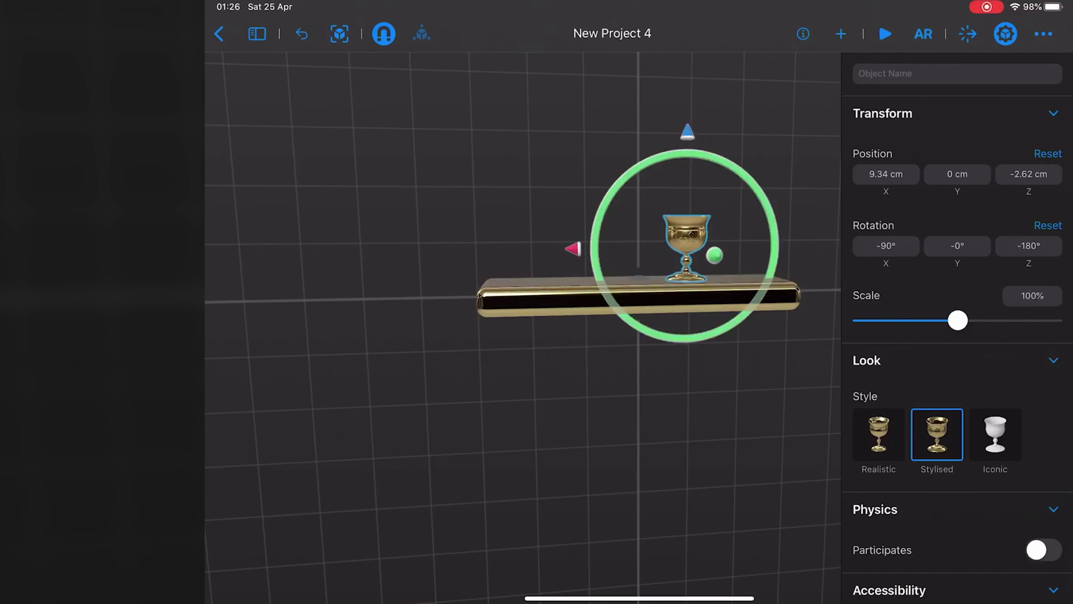
left_click_drag(572, 248, 665, 247)
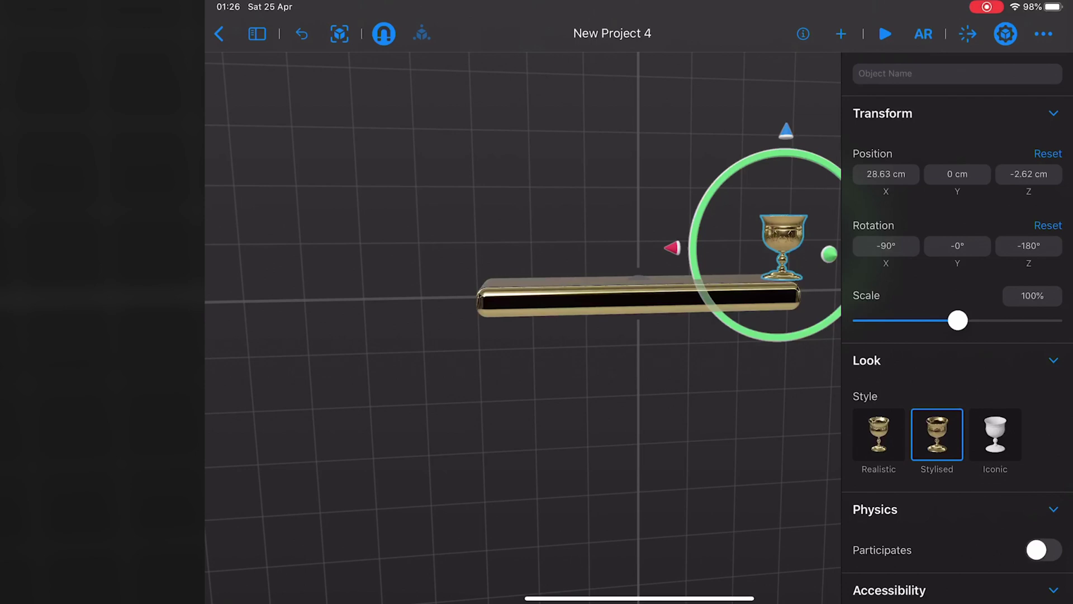
Set the goblet's look to Iconic style with a Car Paint material
left_click(878, 433)
left_click(936, 434)
left_click(995, 433)
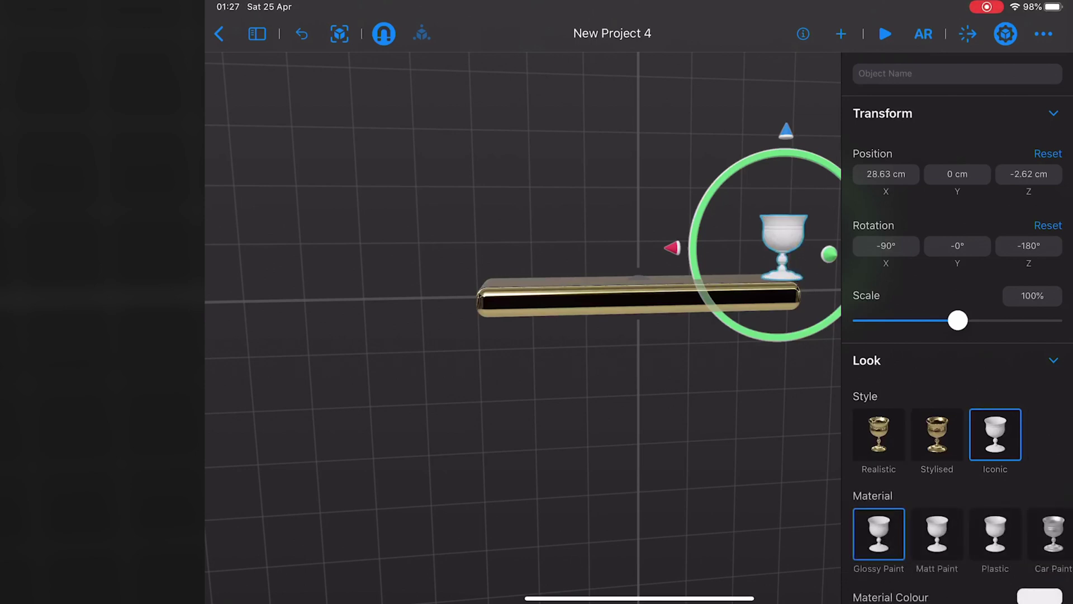
left_click(936, 533)
left_click(1049, 534)
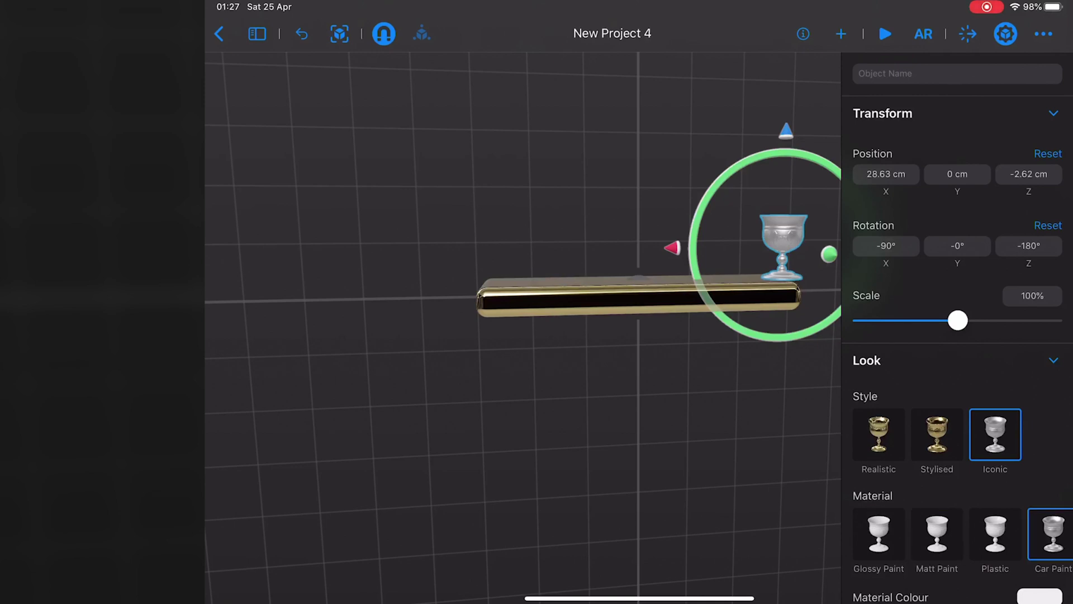
scroll(955, 336, "down", 5)
scroll(956, 336, "up", 5)
Reselect the goblet and bring up its behaviours editor
key("Escape")
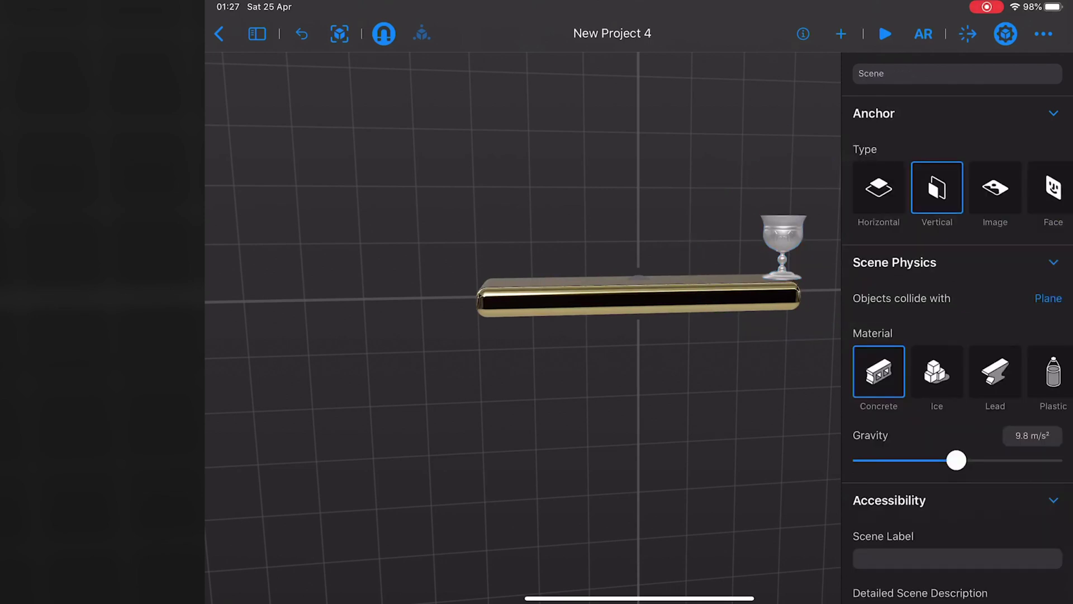
left_click(783, 244)
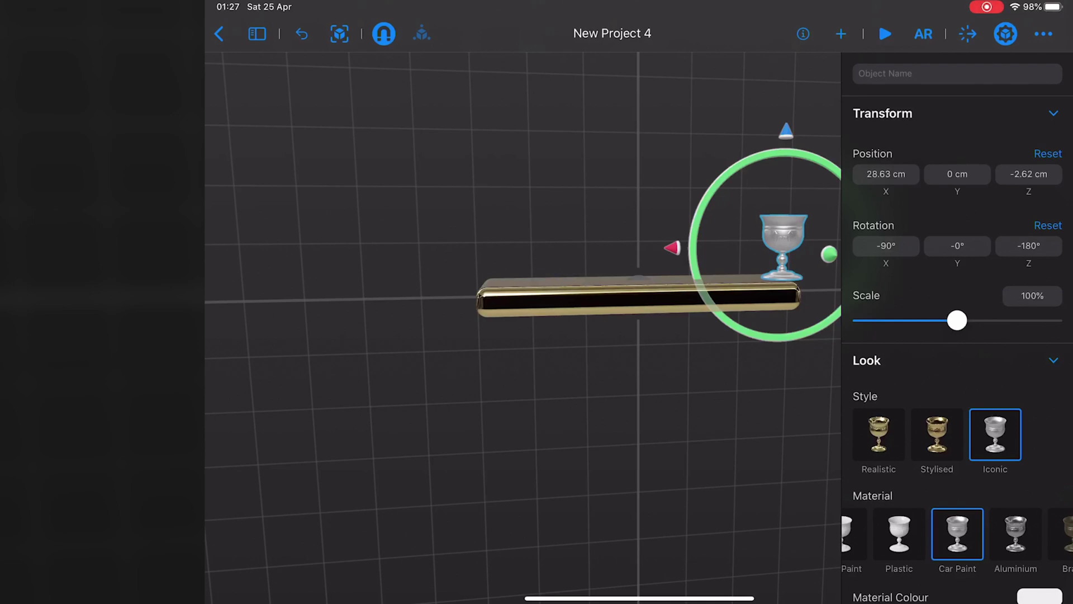
left_click(782, 247)
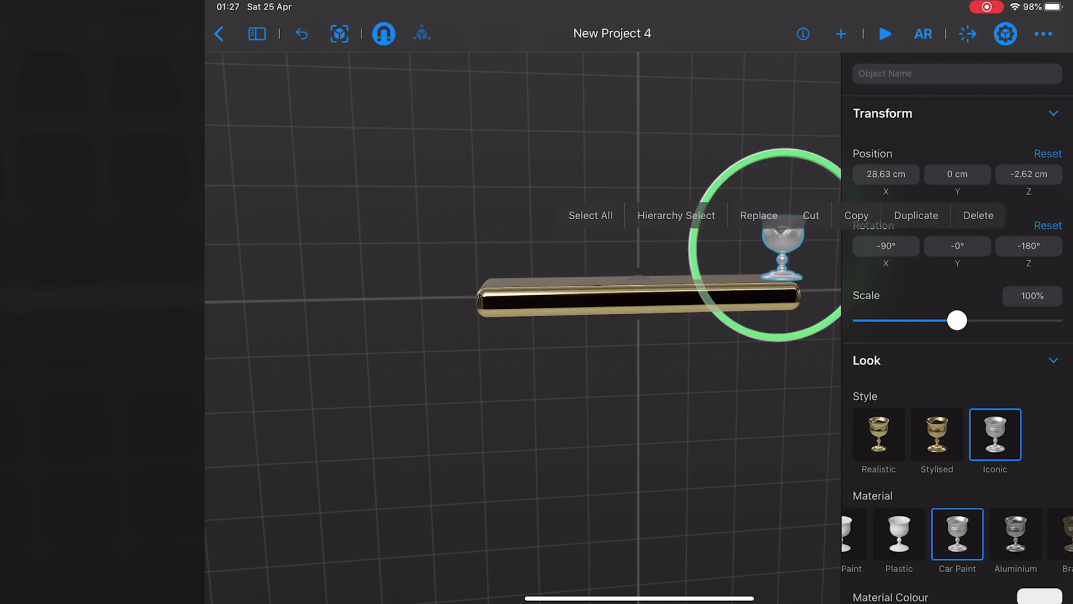
left_click(419, 436)
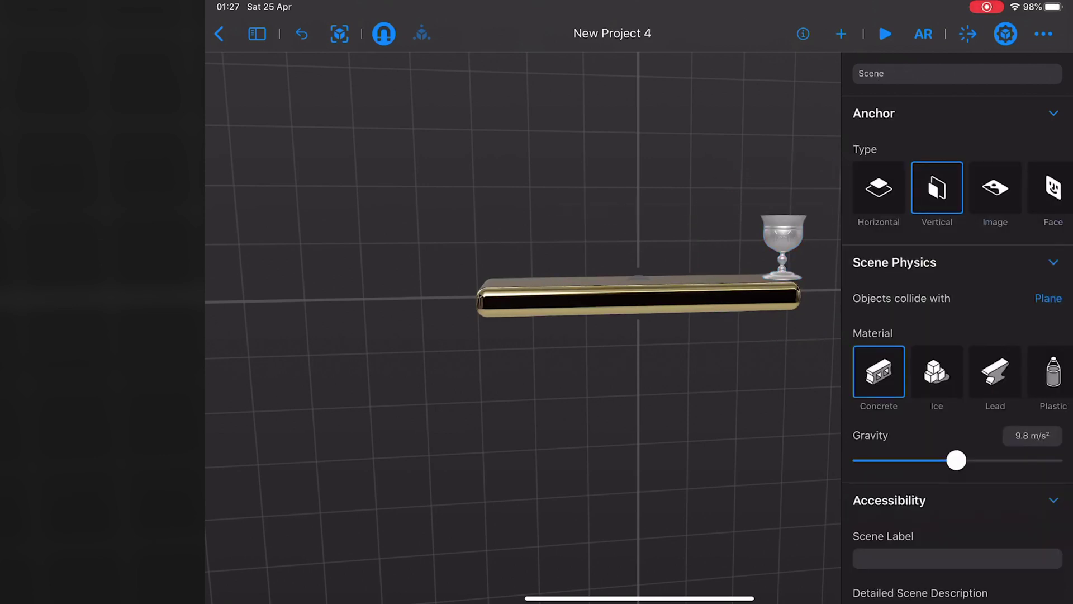
left_click(783, 245)
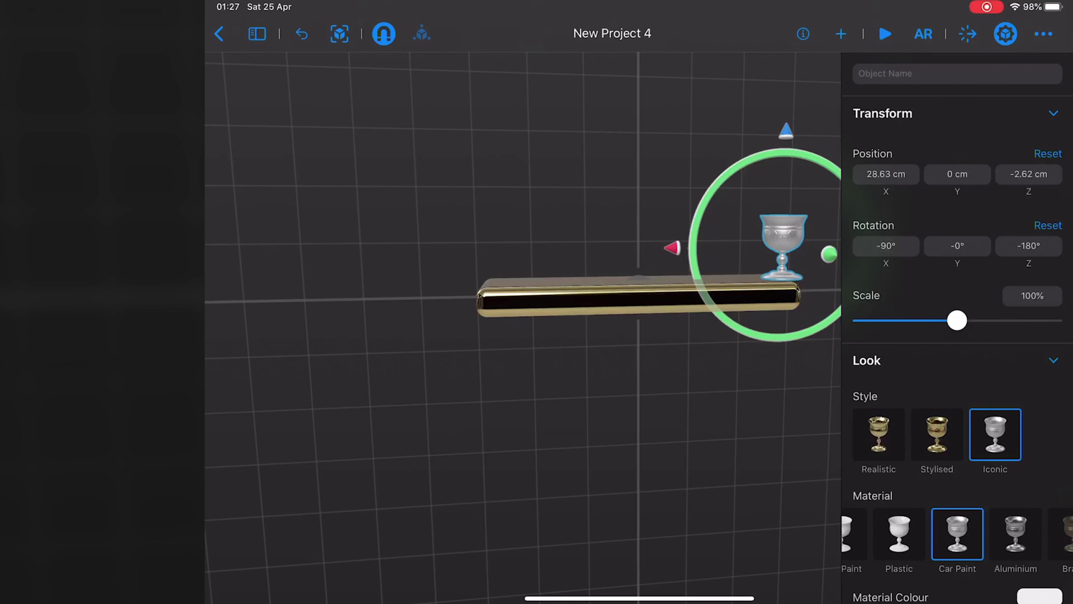
scroll(957, 336, "down", 5)
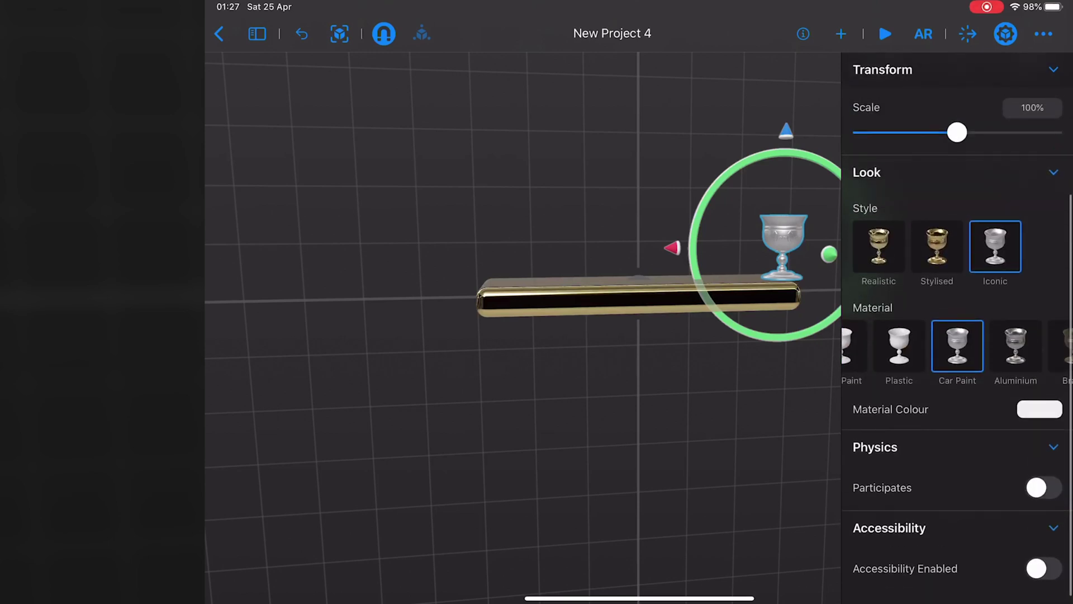
scroll(956, 336, "up", 5)
left_click(967, 34)
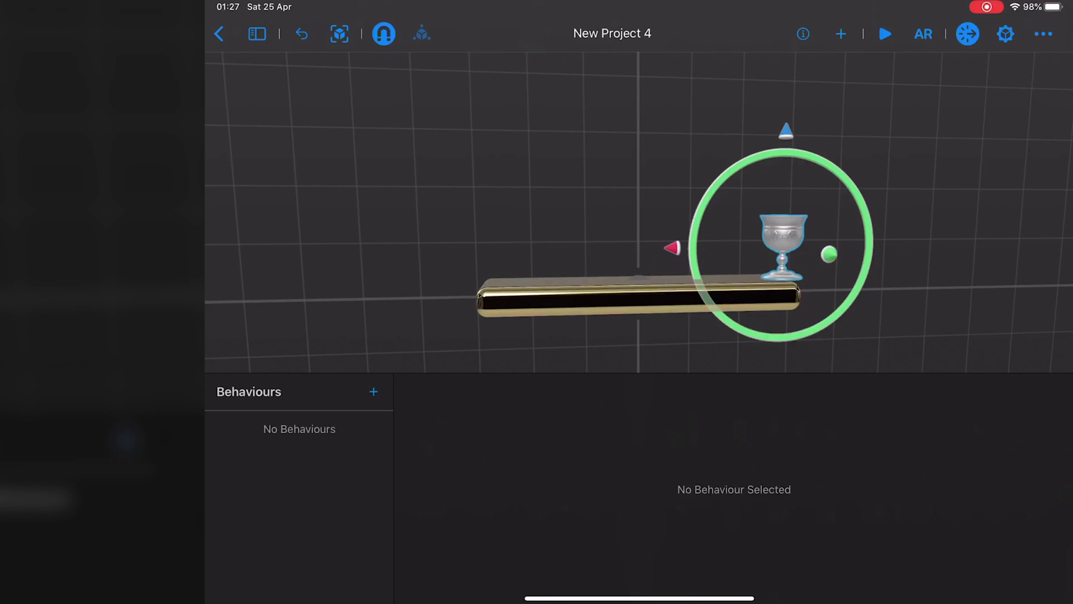
Add a Tap & Flip behaviour with a Playful emphasis style and preview it
left_click(373, 391)
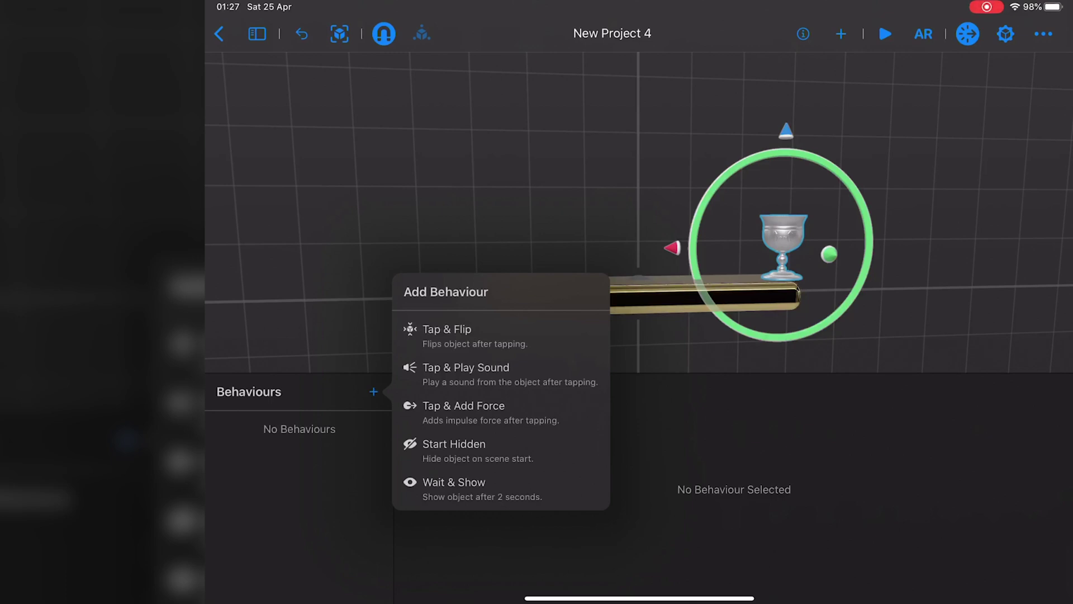
left_click(465, 335)
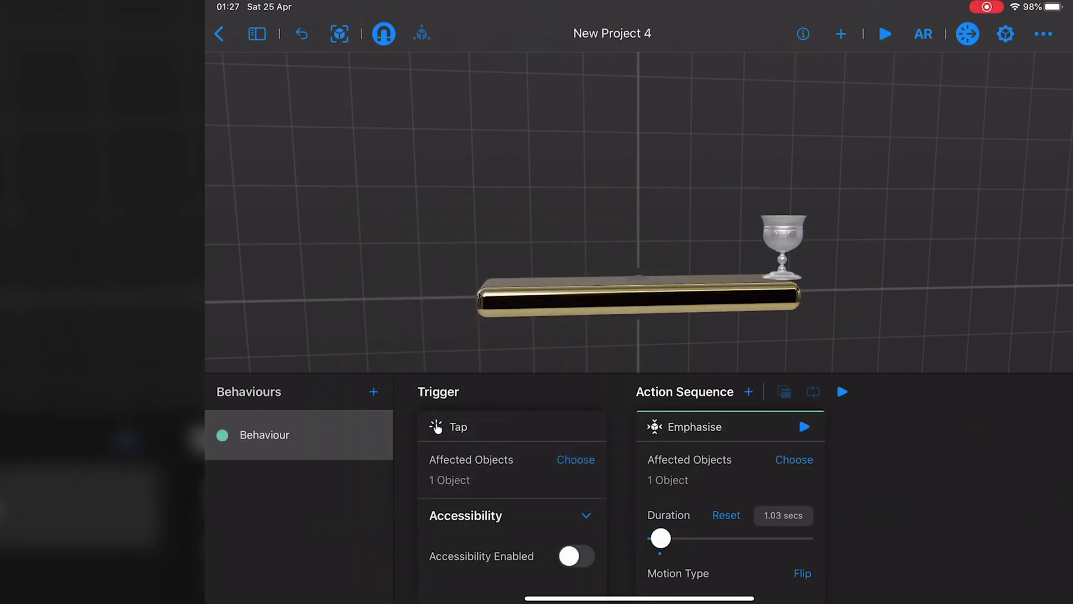
left_click(804, 425)
scroll(729, 519, "down", 2)
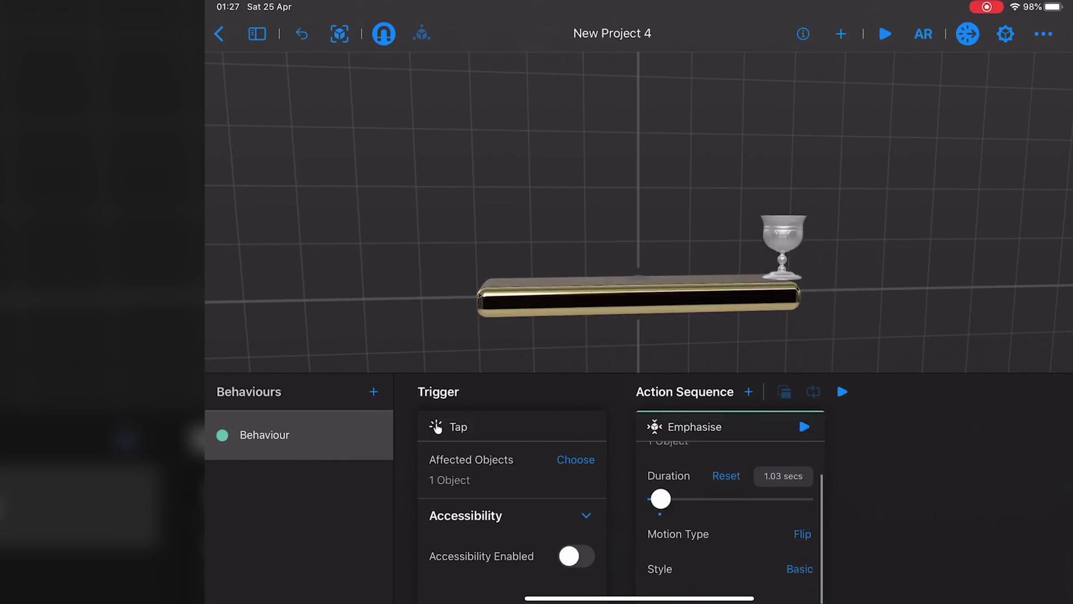
left_click(730, 512)
scroll(730, 519, "down", 1)
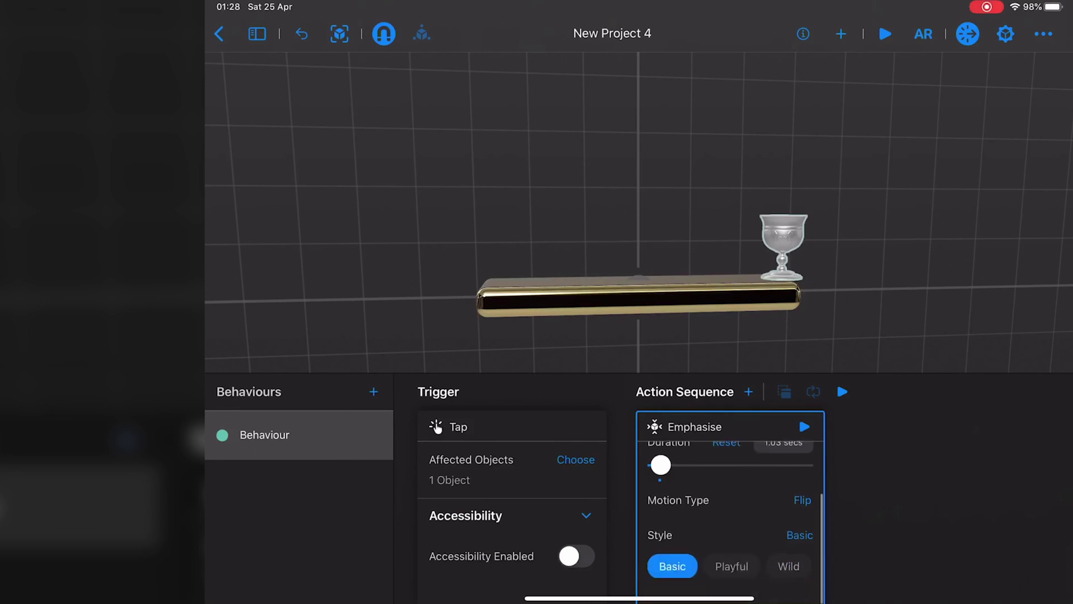
left_click(731, 568)
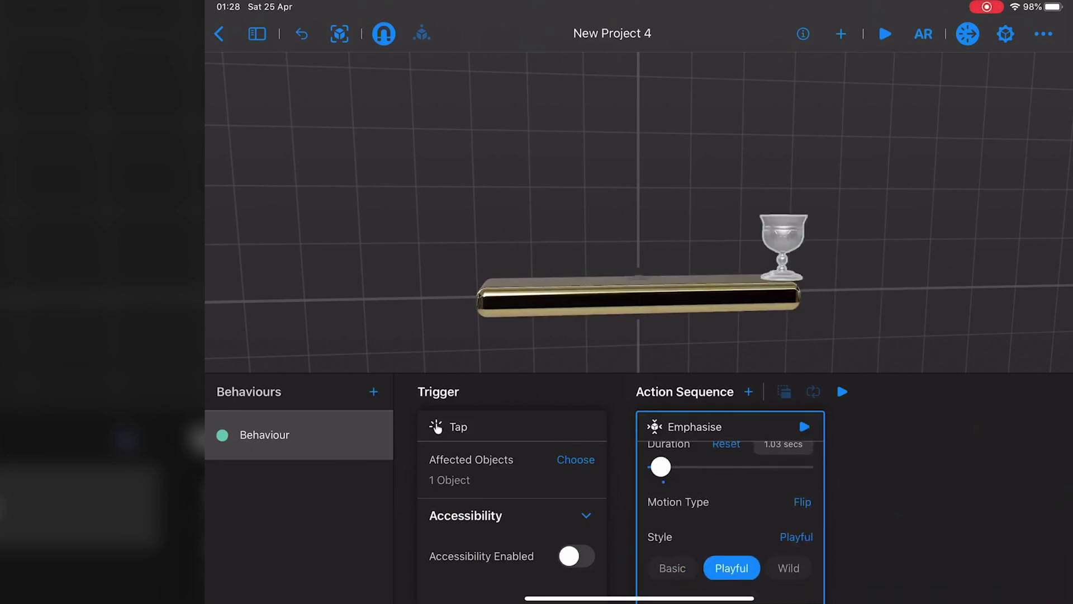
scroll(730, 519, "up", 2)
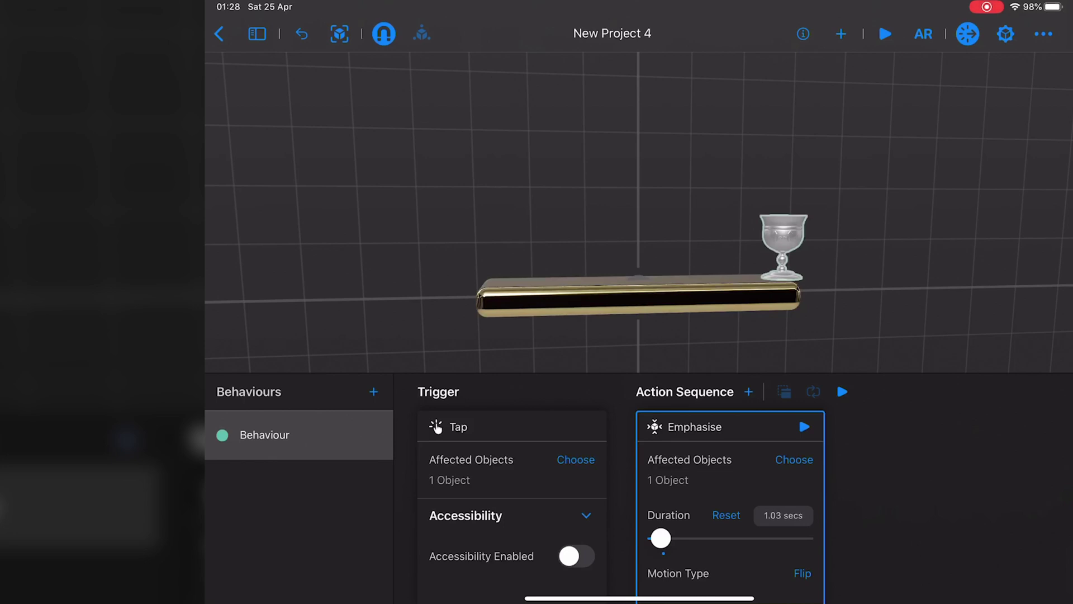
Make the goblet the Emphasise target with an 8.54-second duration, then preview
left_click(794, 460)
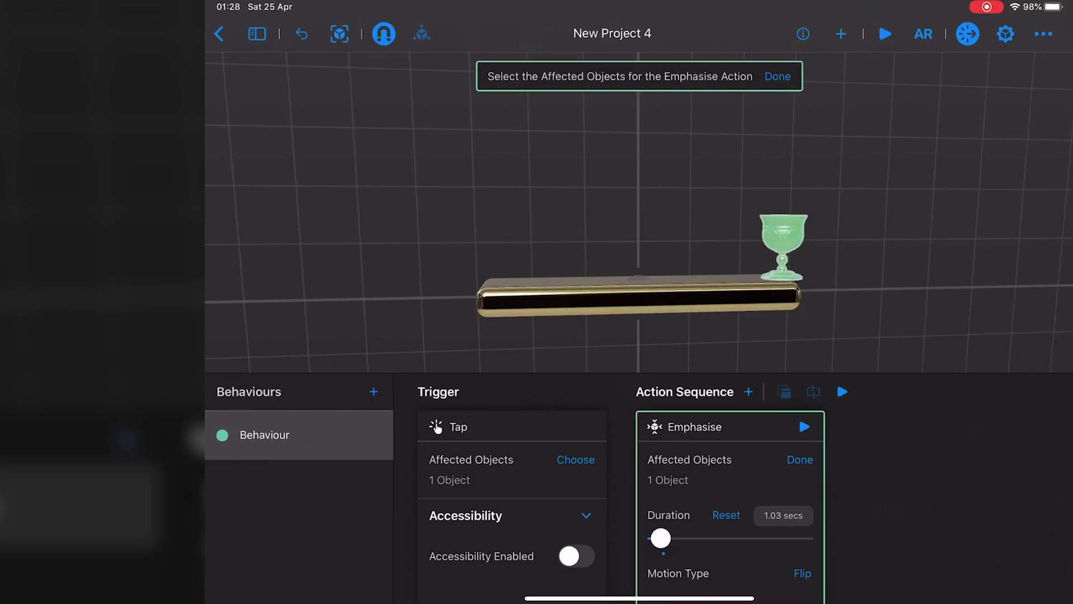
left_click(783, 245)
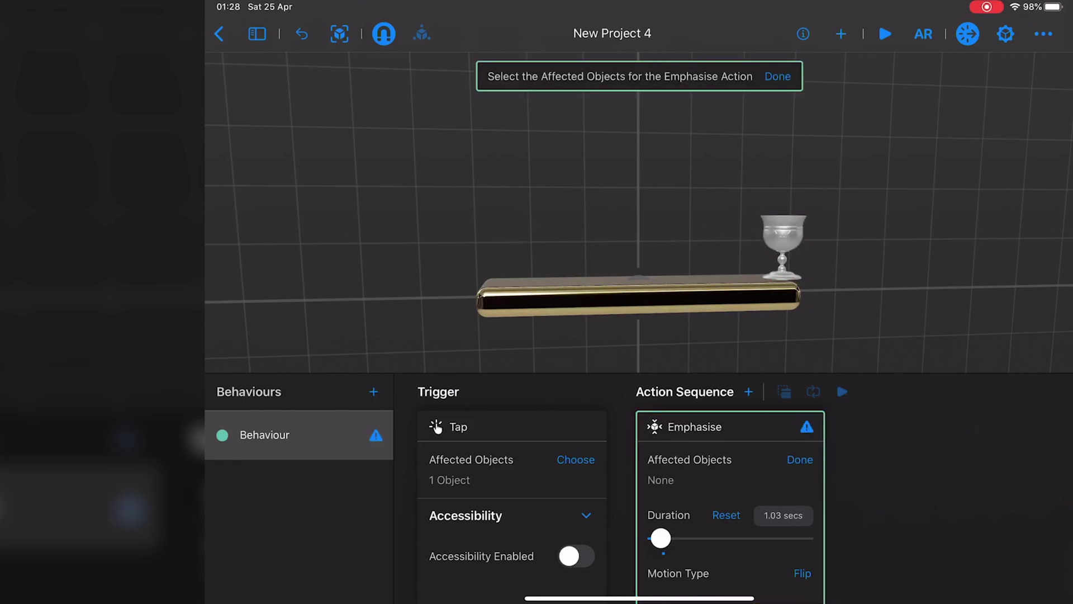
left_click(800, 460)
left_click_drag(661, 538, 681, 539)
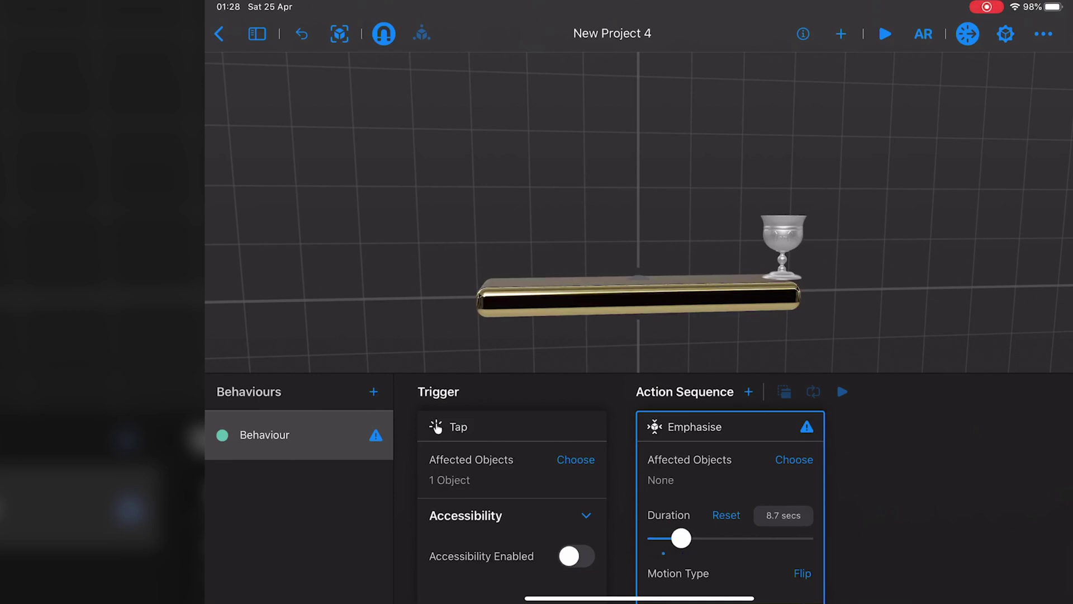
left_click(806, 427)
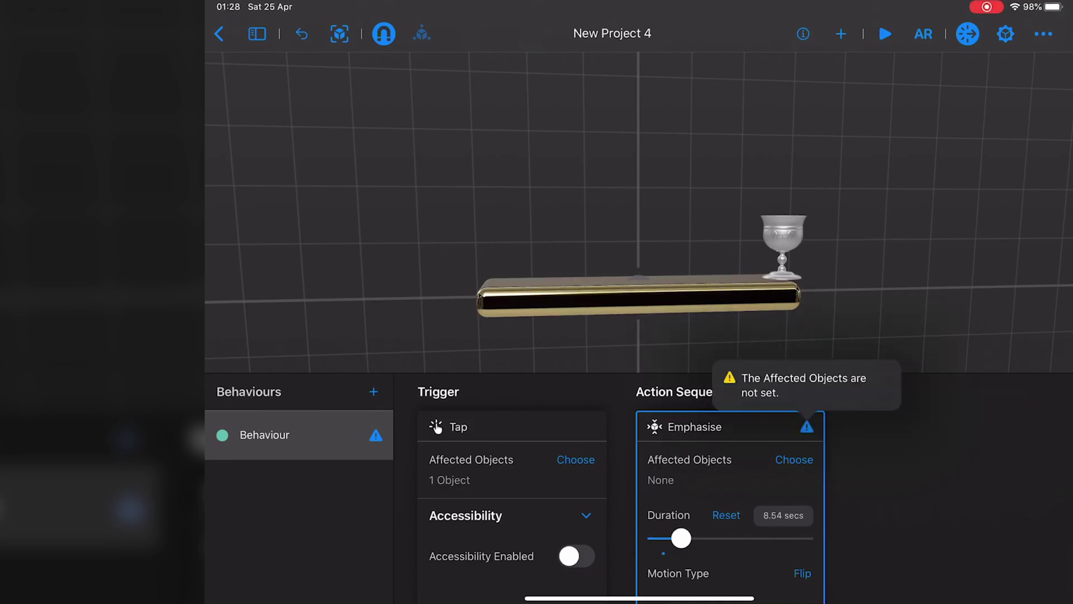
left_click(794, 459)
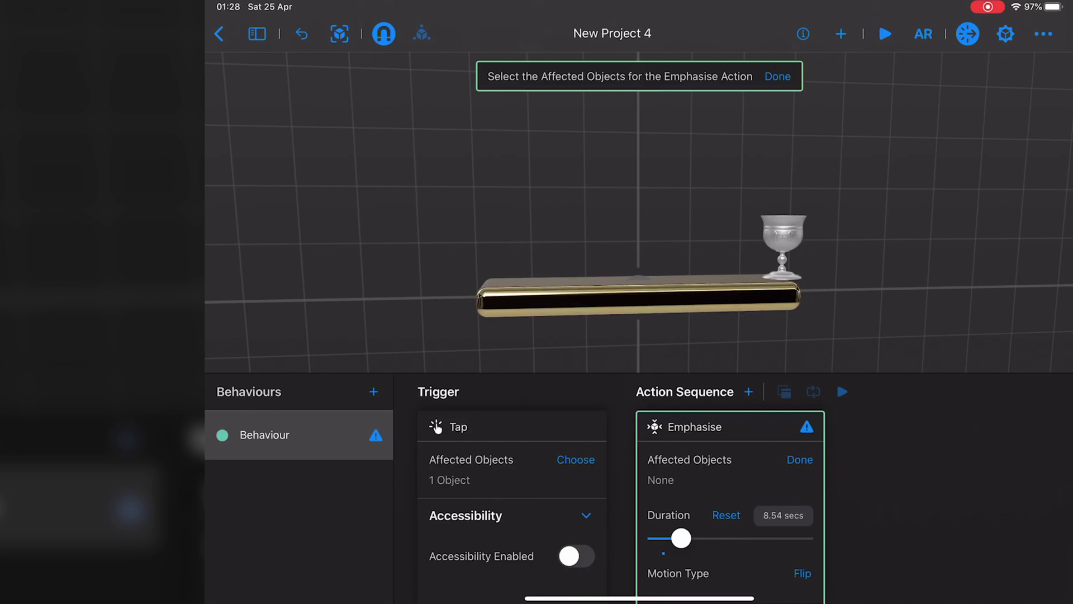
left_click(783, 248)
left_click(800, 460)
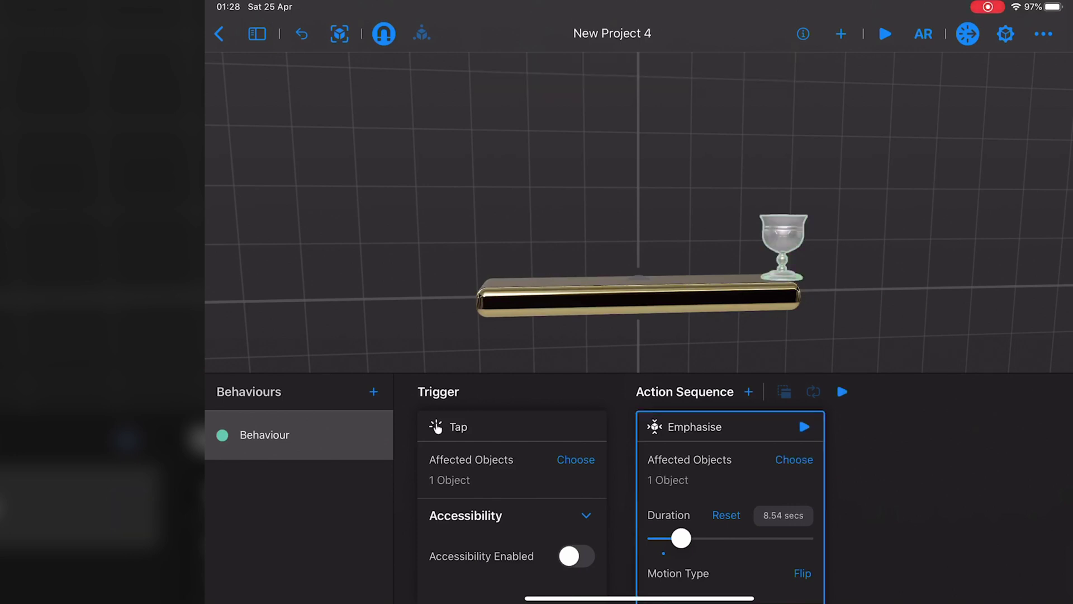
left_click(804, 427)
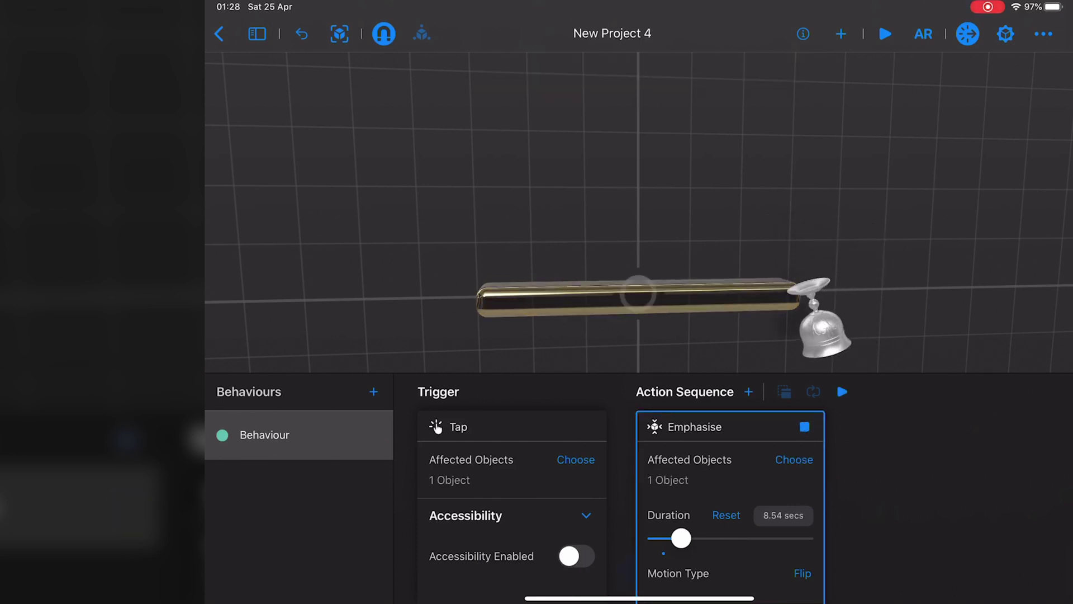
scroll(731, 512, "down", 2)
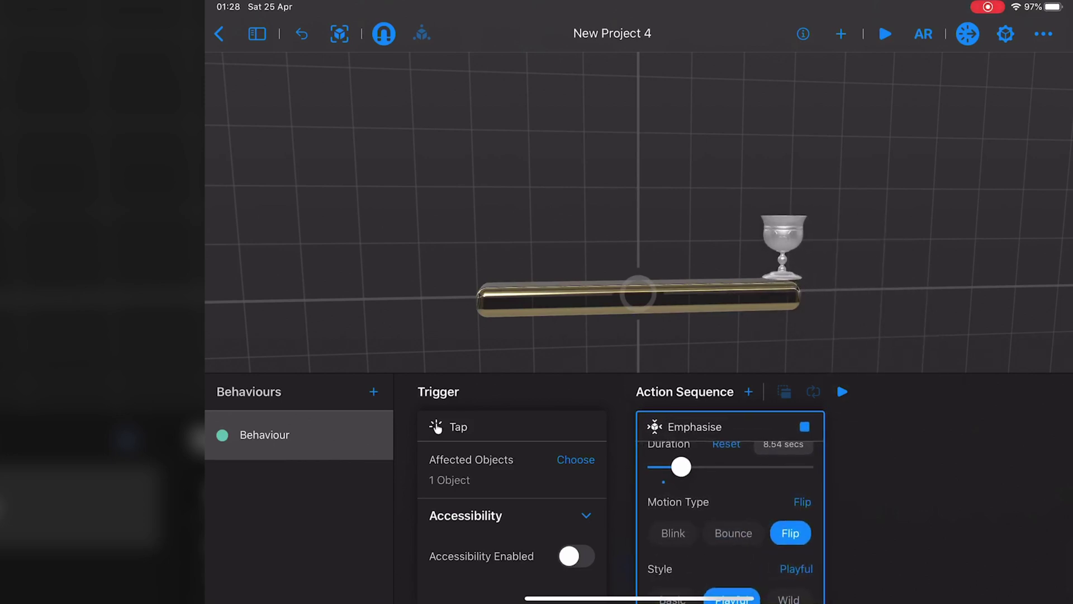
Add a Force action to the goblet's tap behaviour and make the goblet dynamic
left_click(747, 392)
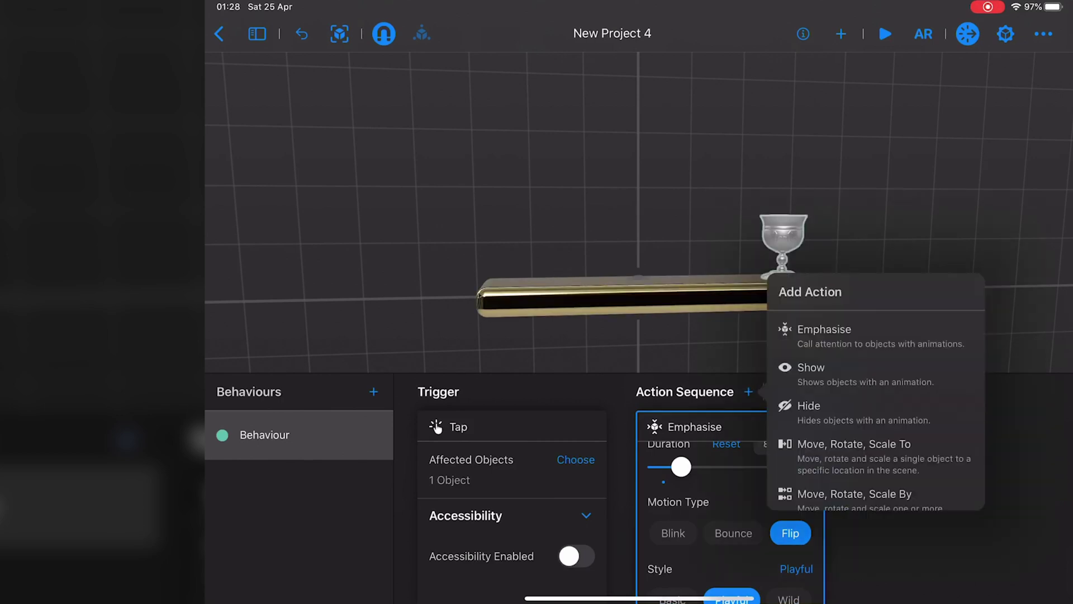
scroll(877, 411, "down", 1)
scroll(876, 411, "down", 1)
scroll(876, 411, "down", 1)
scroll(876, 411, "down", 1)
left_click(822, 351)
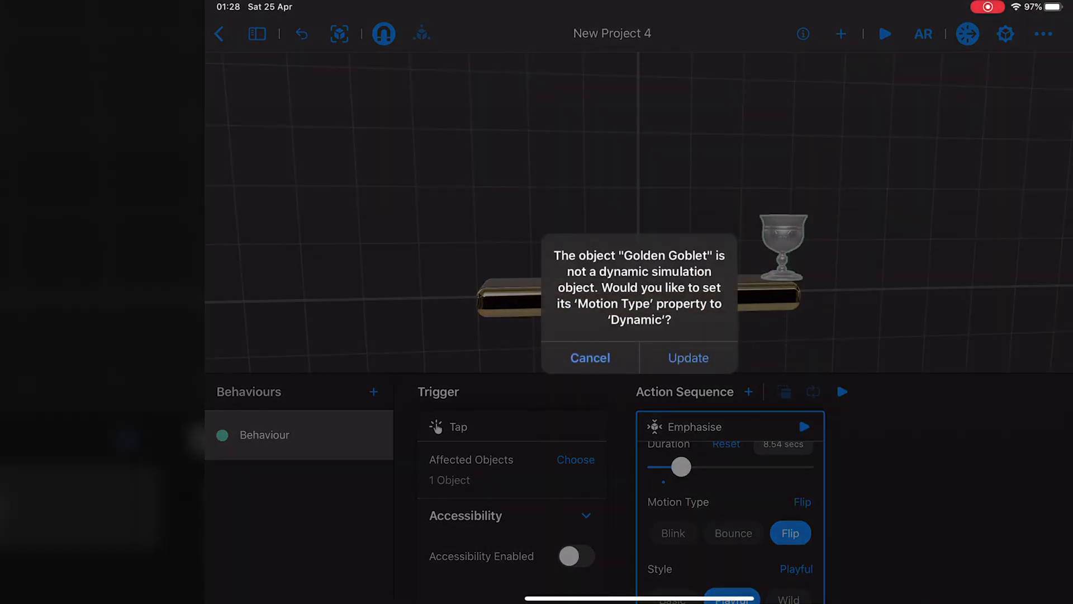
left_click(688, 358)
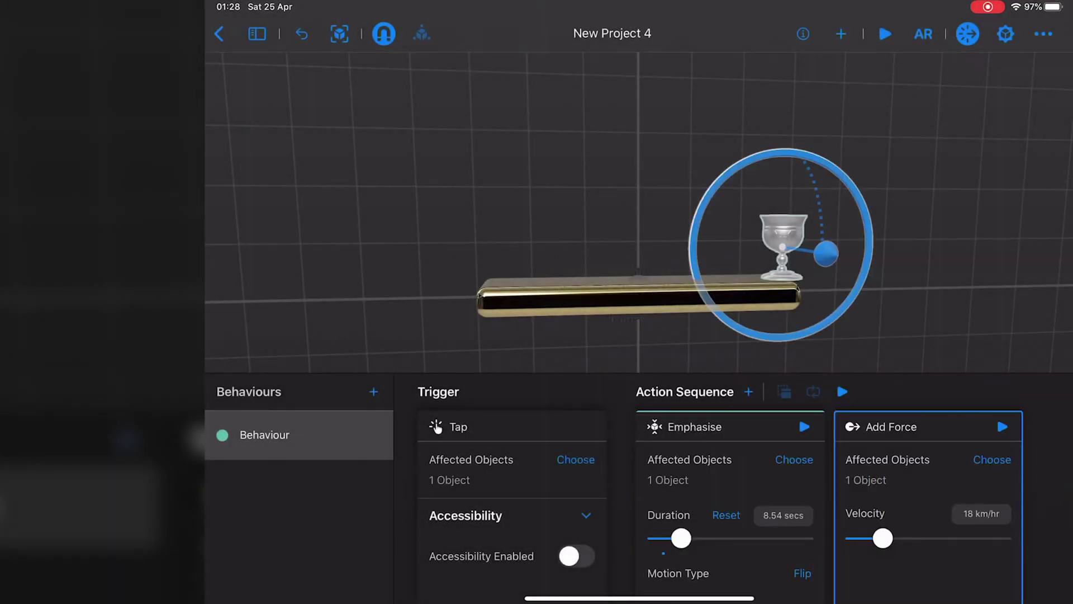
Set the push velocity to 1.8 km/hr and preview the gentler push
left_click_drag(882, 538, 902, 537)
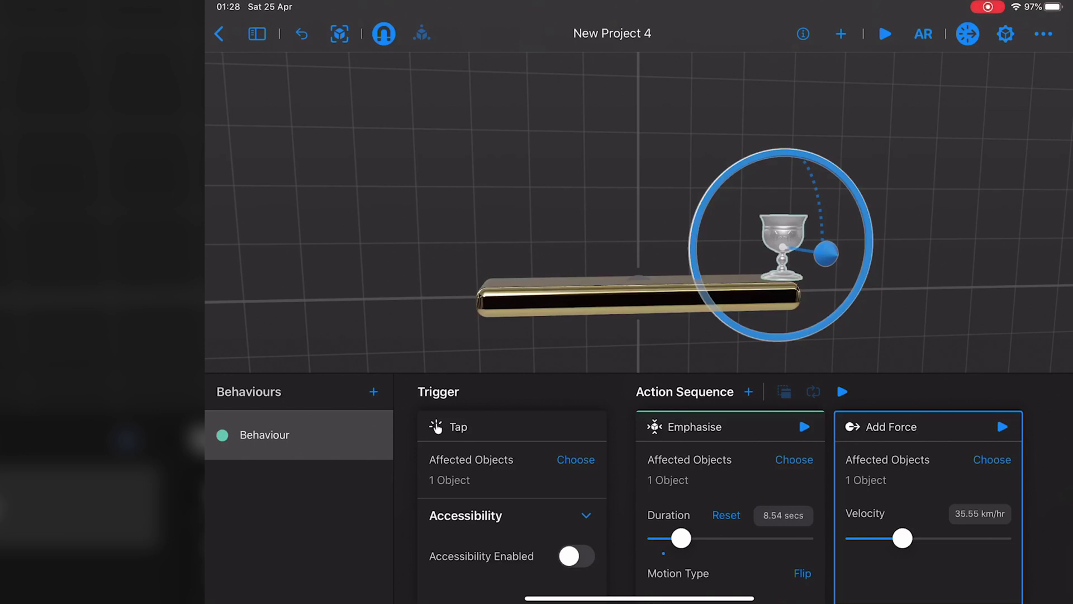
left_click(1002, 426)
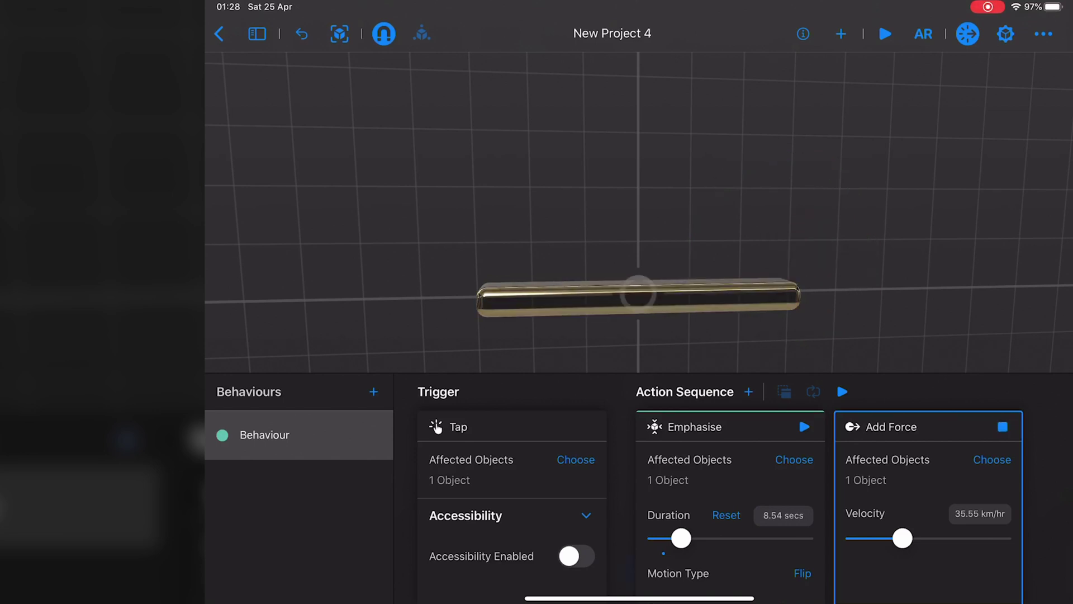
left_click_drag(903, 538, 855, 538)
left_click(1002, 426)
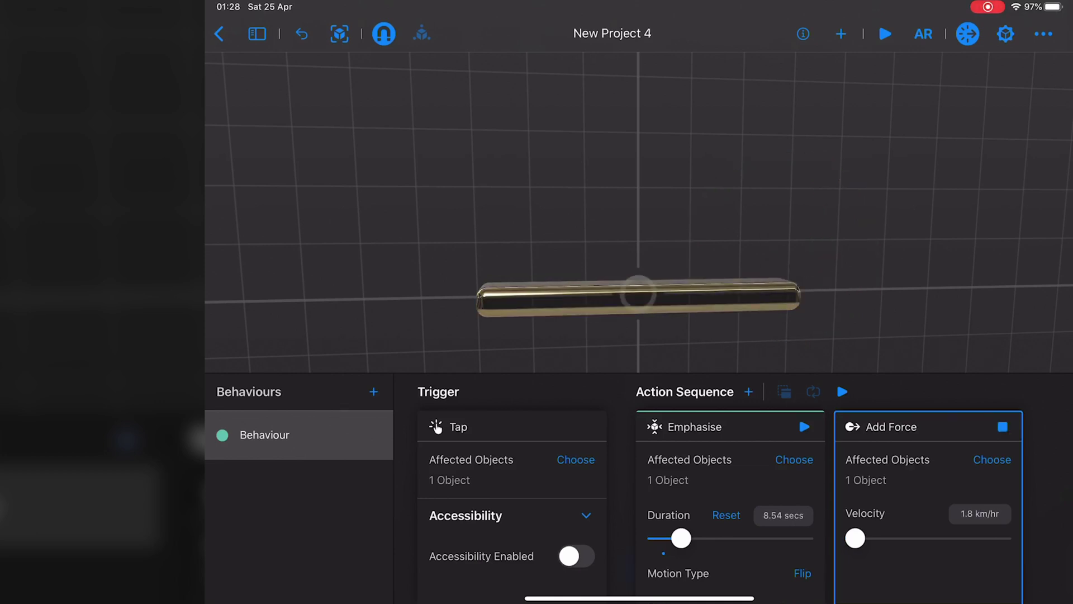
left_click_drag(694, 427, 632, 431)
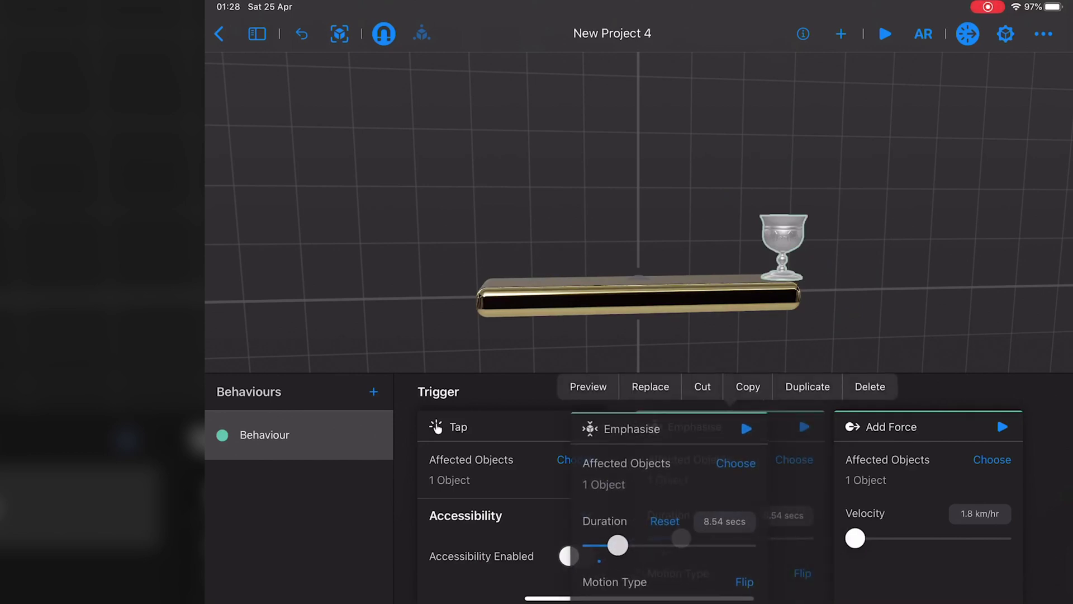
Delete the Emphasise action and play the scene
left_click(869, 387)
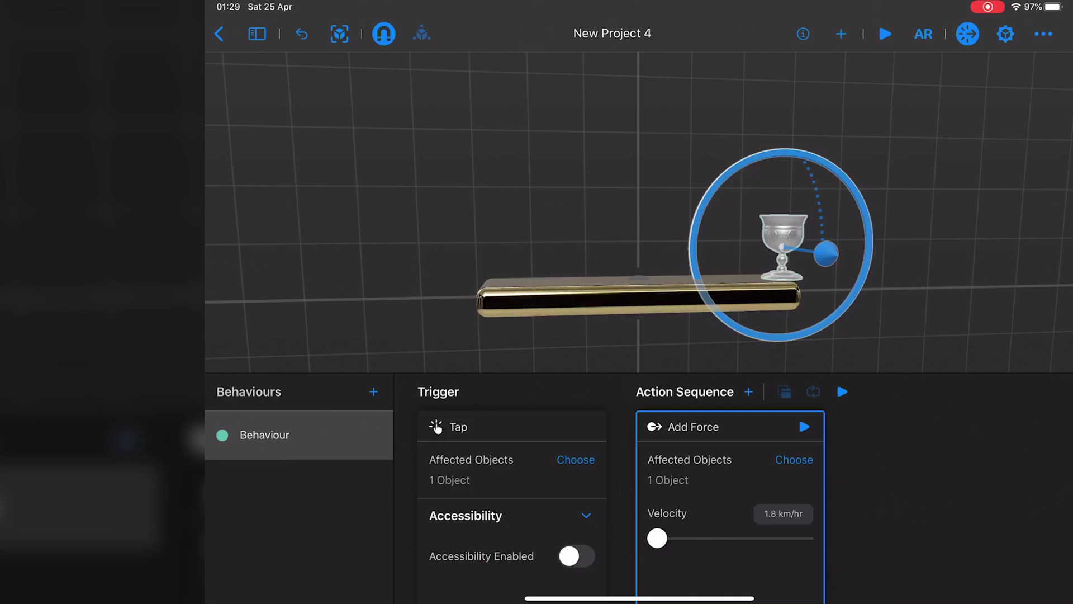
left_click(885, 34)
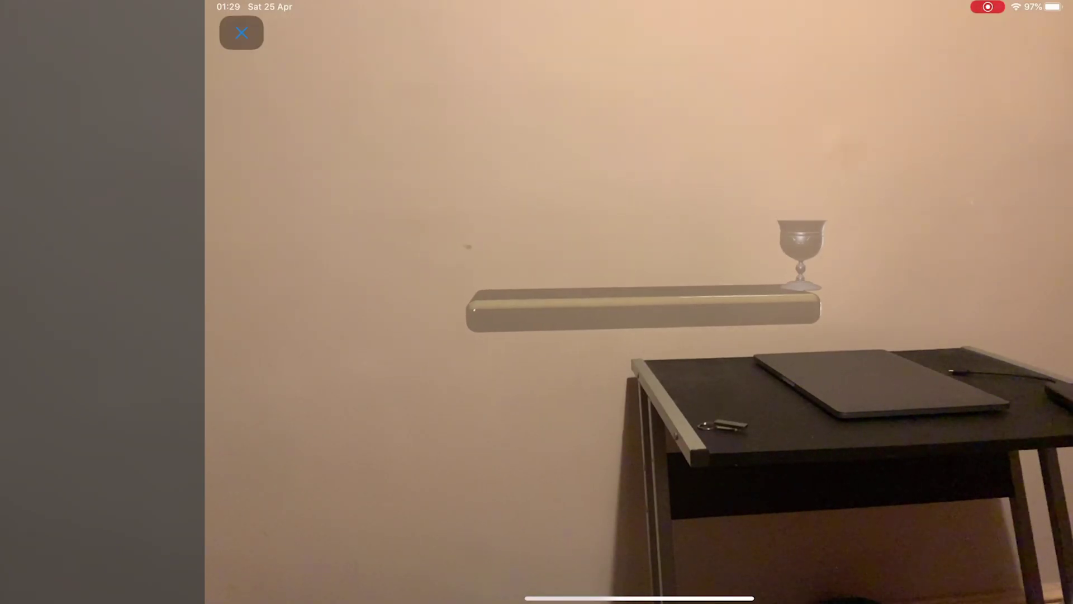
Stop playback, hide the behaviours, and push the gold shelf back toward the wall
left_click(242, 33)
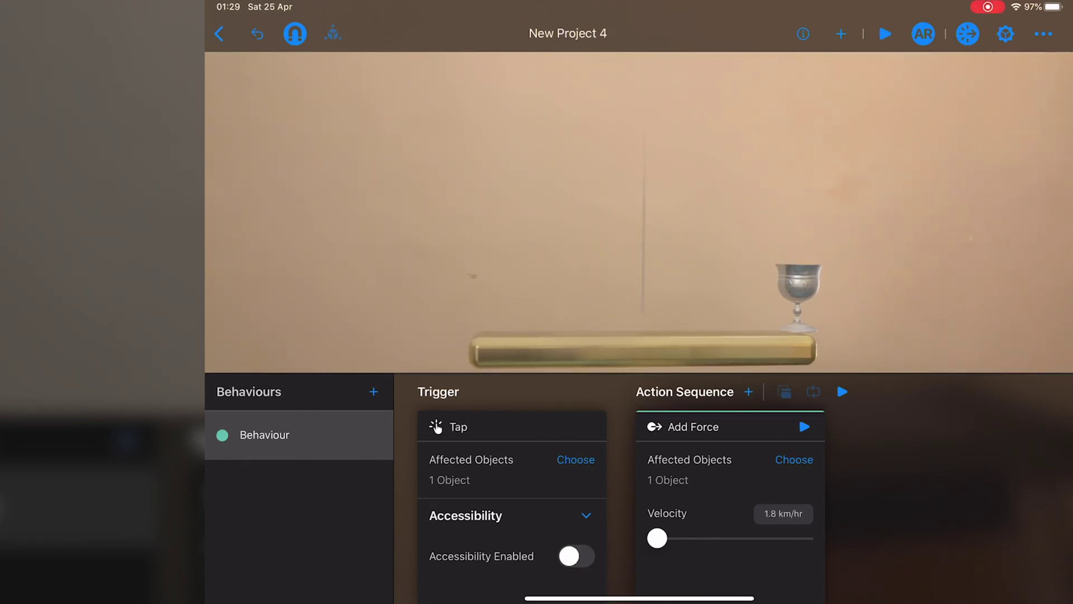
left_click(967, 35)
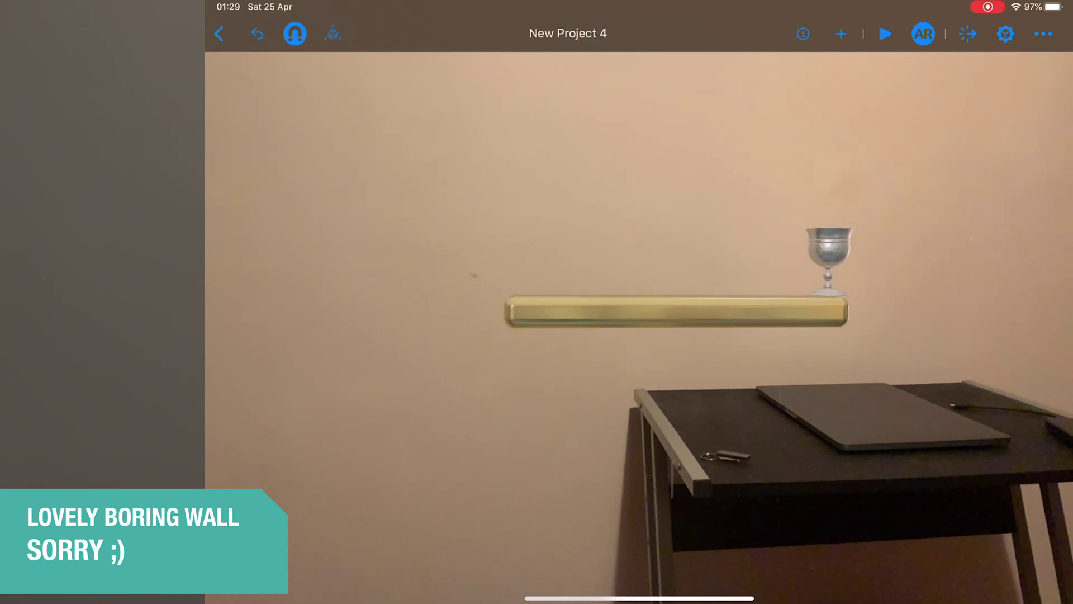
left_click(658, 270)
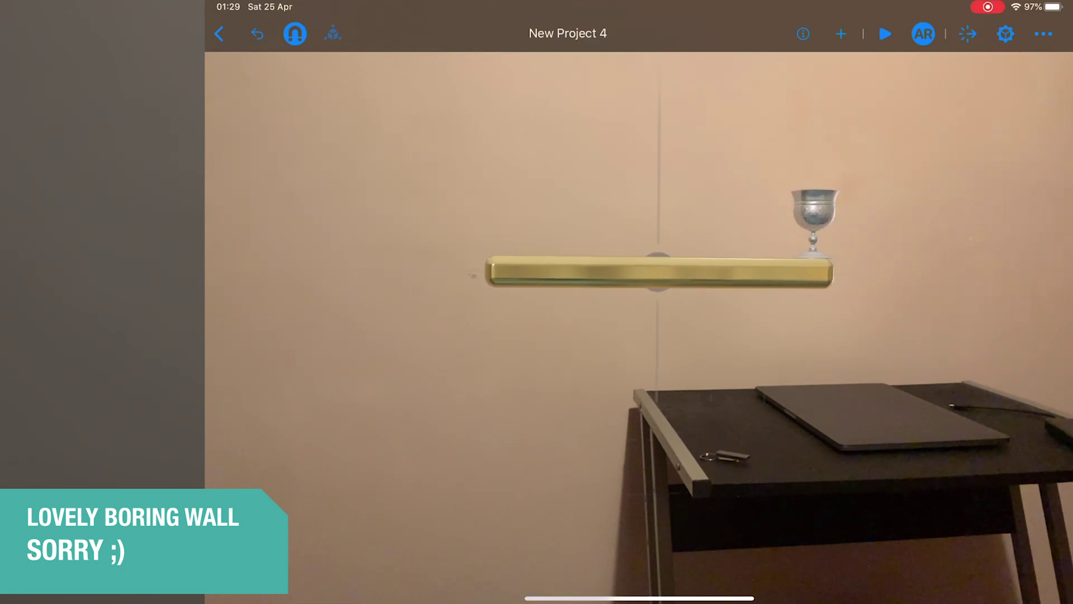
left_click_drag(658, 270, 729, 275)
Nudge the goblet to the right and deselect it
left_click(814, 216)
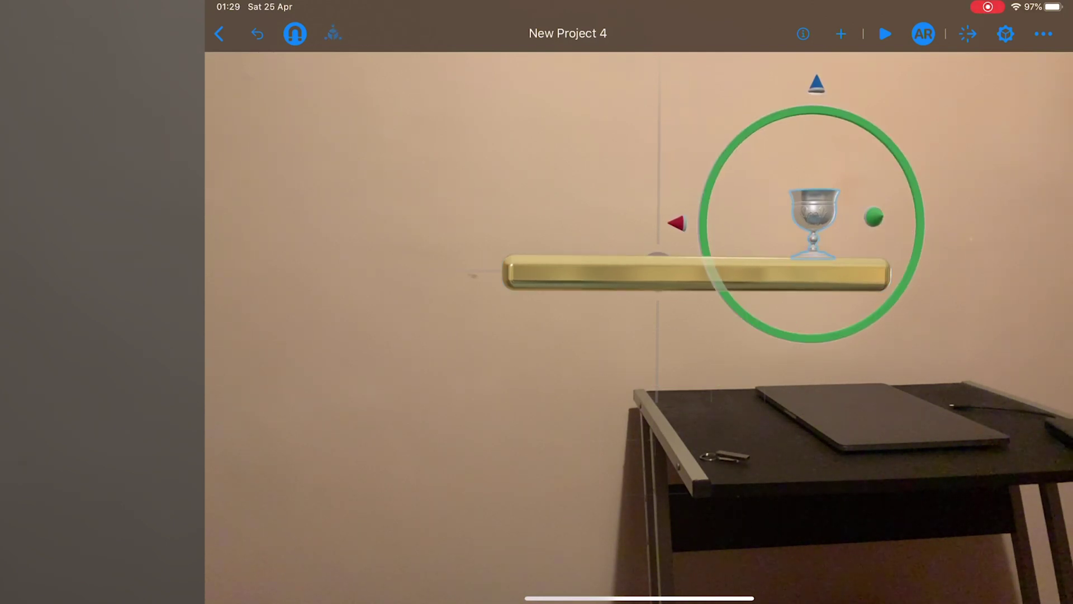
left_click_drag(873, 218, 898, 214)
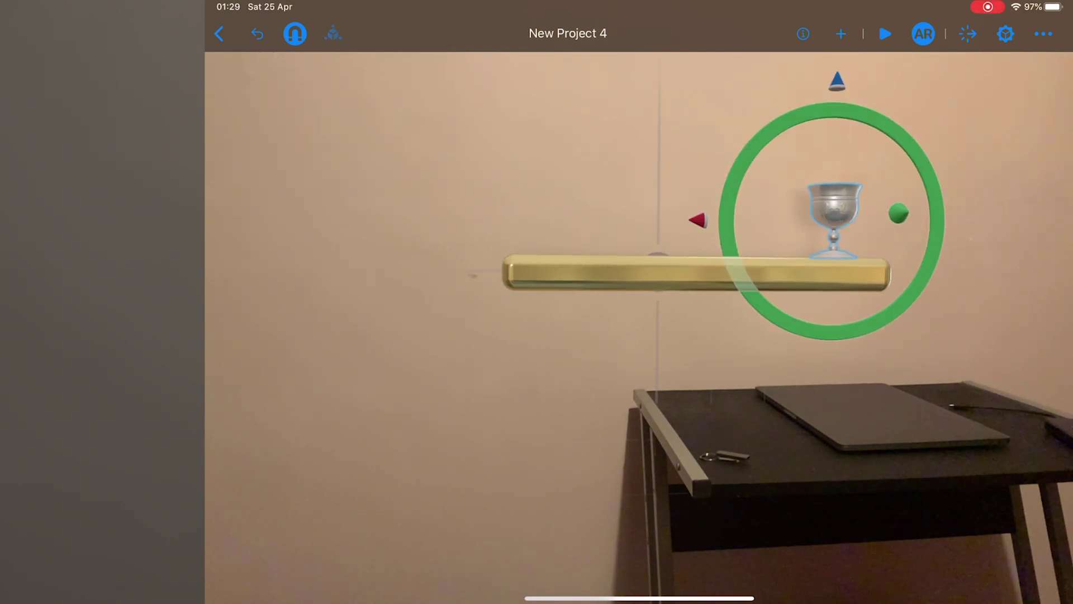
left_click(420, 168)
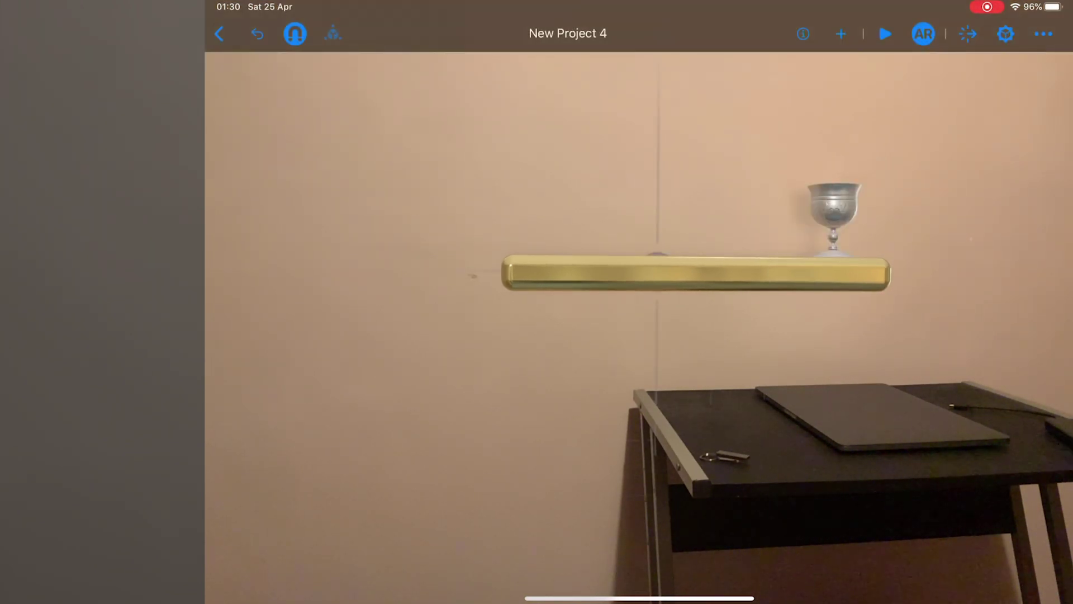
Move the shelf left and up, slide the goblet along its top, then stop playback
left_click_drag(696, 273, 553, 246)
left_click_drag(833, 218, 694, 197)
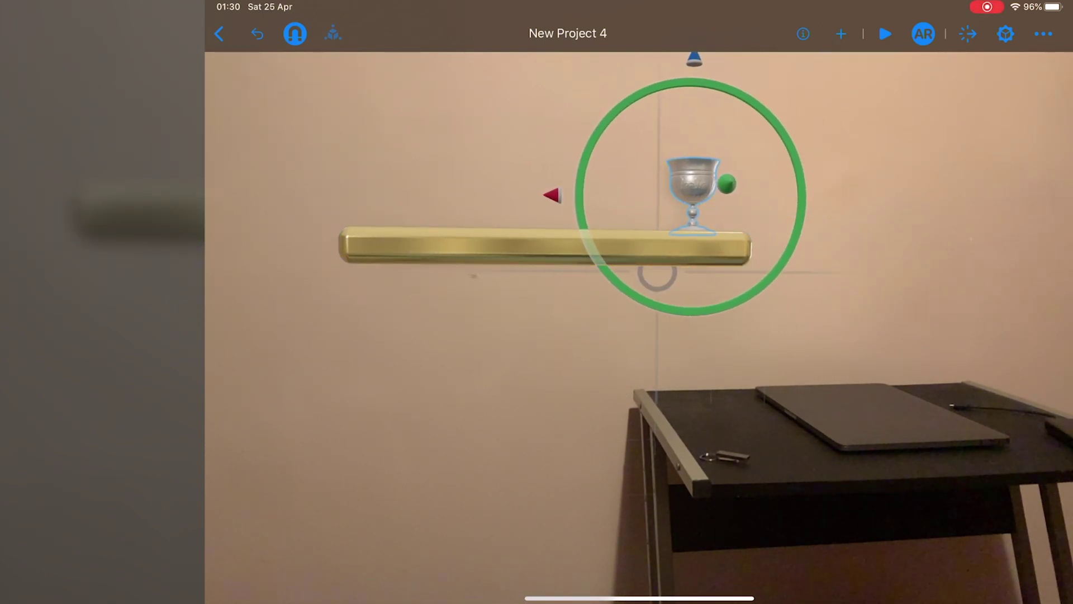
mouse_move(726, 183)
left_mouse_down()
mouse_move(756, 172)
mouse_move(746, 175)
left_mouse_up()
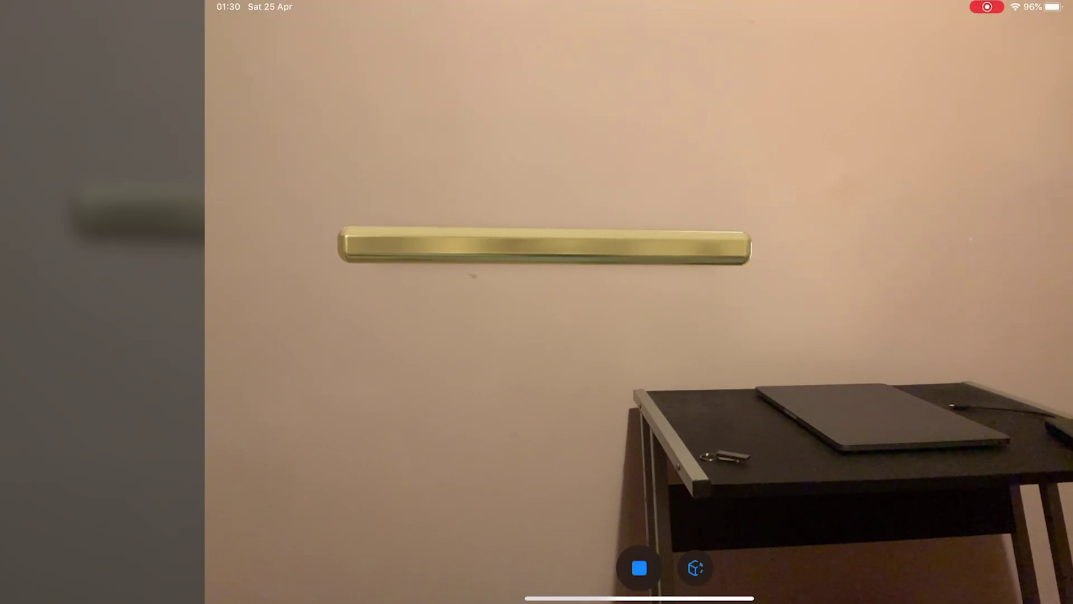
left_click(639, 568)
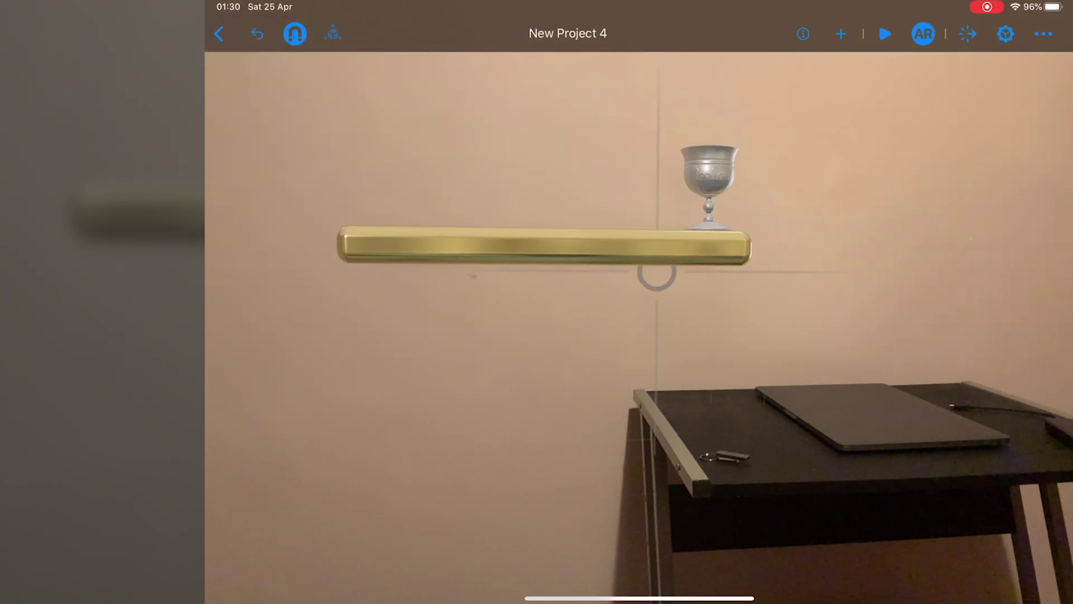
Add a cube from Basic shapes and move it onto the table
left_click(841, 33)
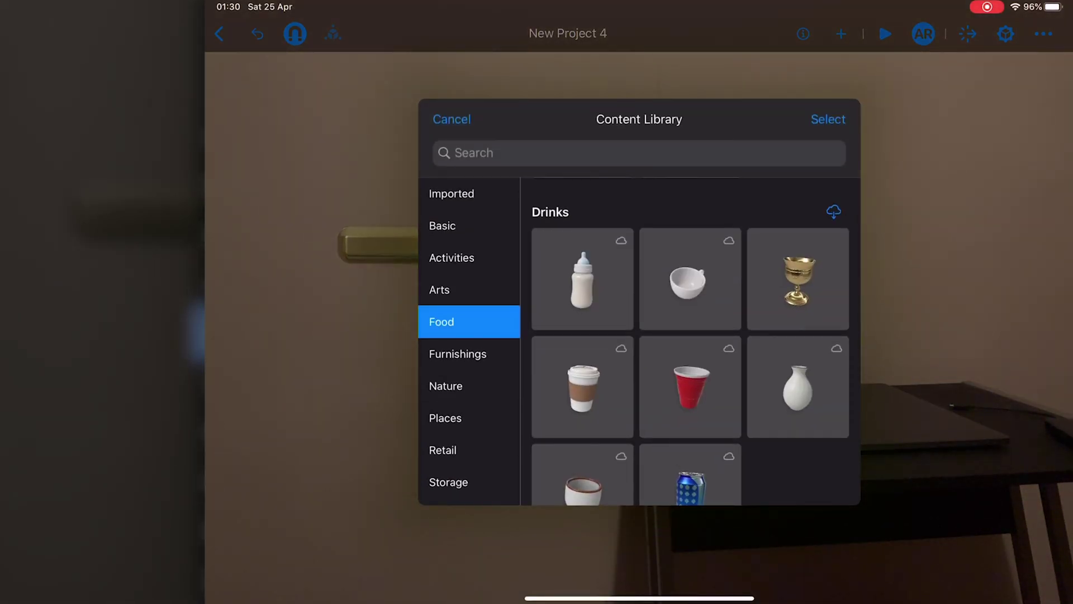
left_click(443, 226)
left_click(581, 260)
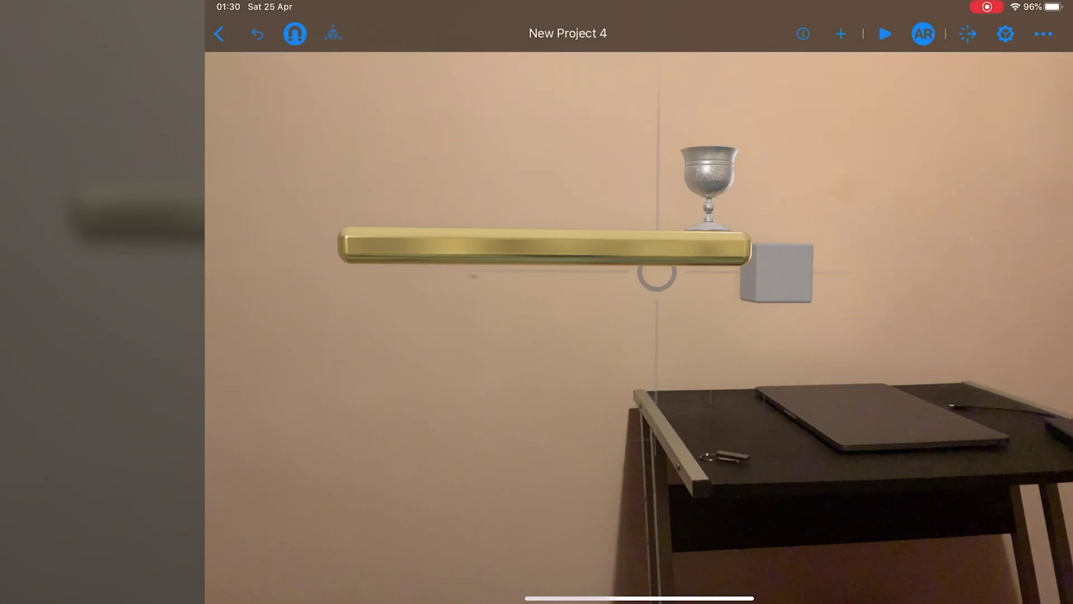
mouse_move(777, 272)
left_mouse_down()
mouse_move(723, 384)
mouse_move(702, 371)
mouse_move(704, 381)
left_mouse_up()
Enlarge the cube, nudge it slightly left, and play the scene to test physics
left_click_drag(740, 412, 809, 469)
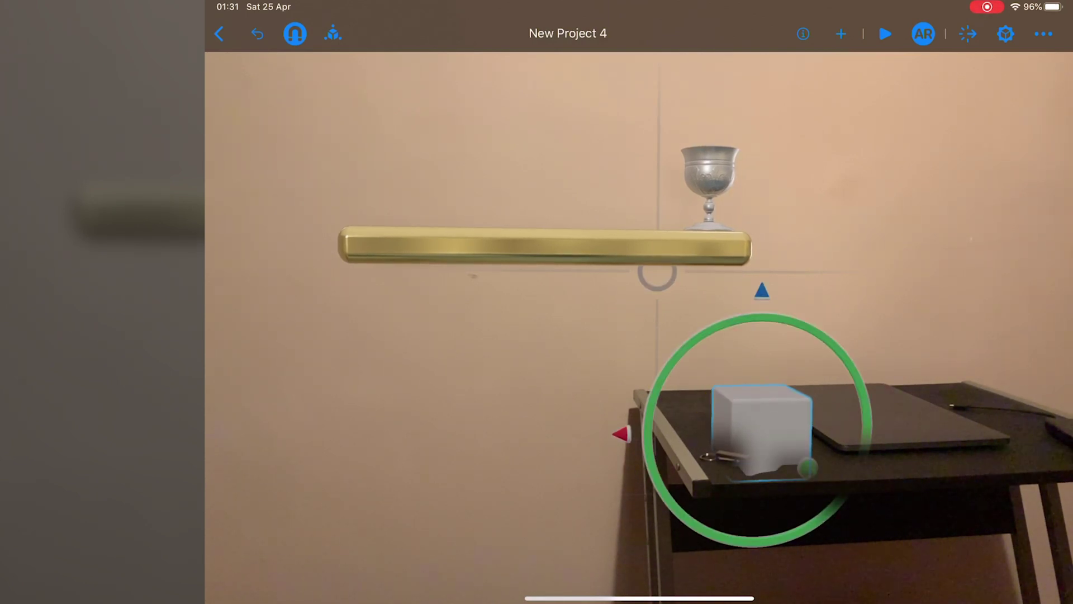
left_click_drag(762, 288, 762, 273)
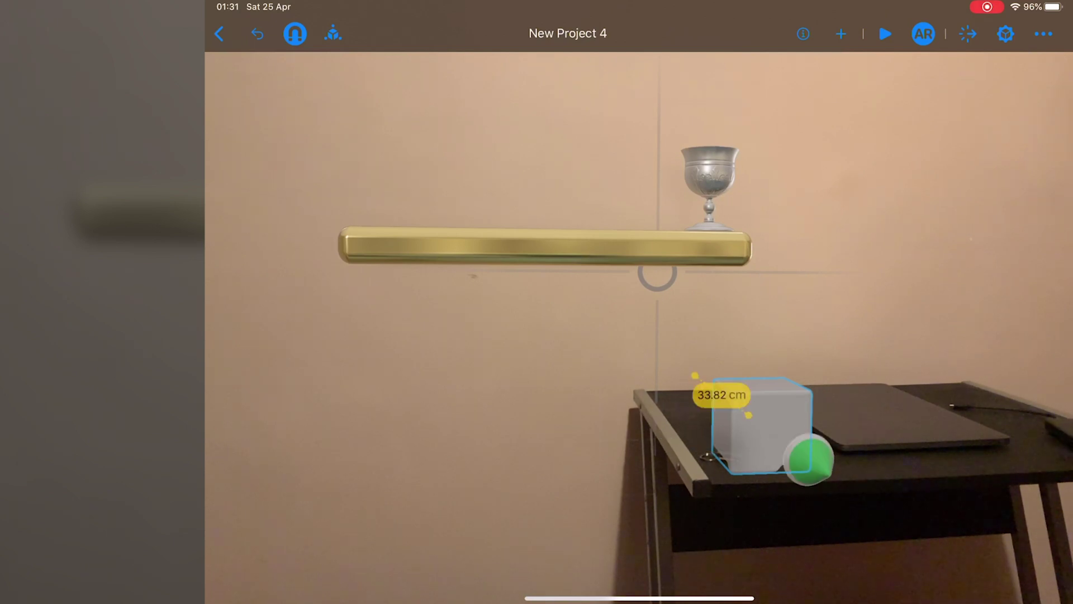
left_click_drag(811, 458, 817, 466)
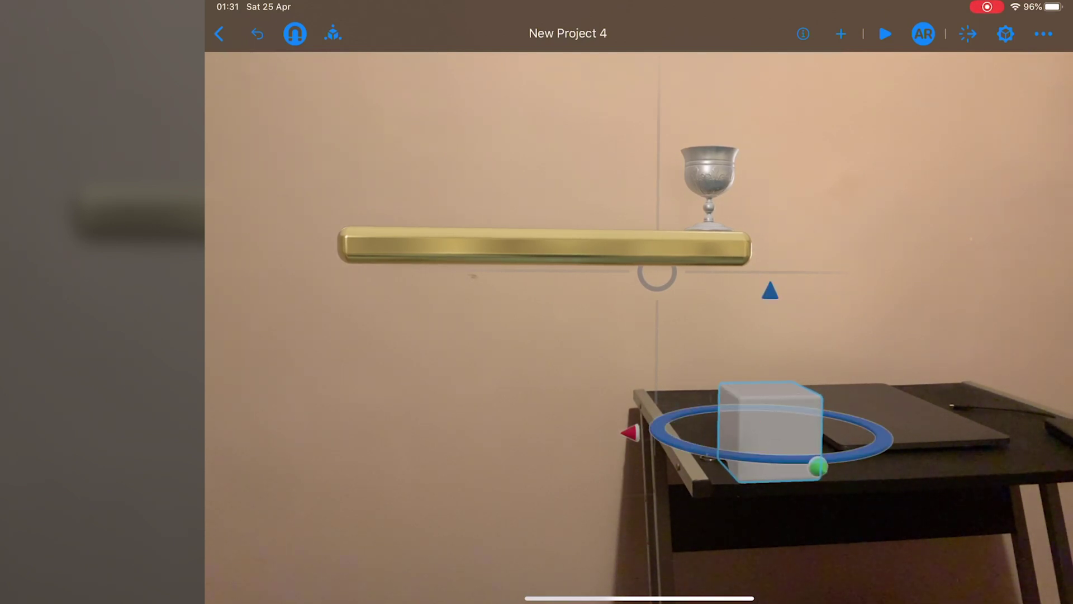
left_click_drag(770, 431, 762, 432)
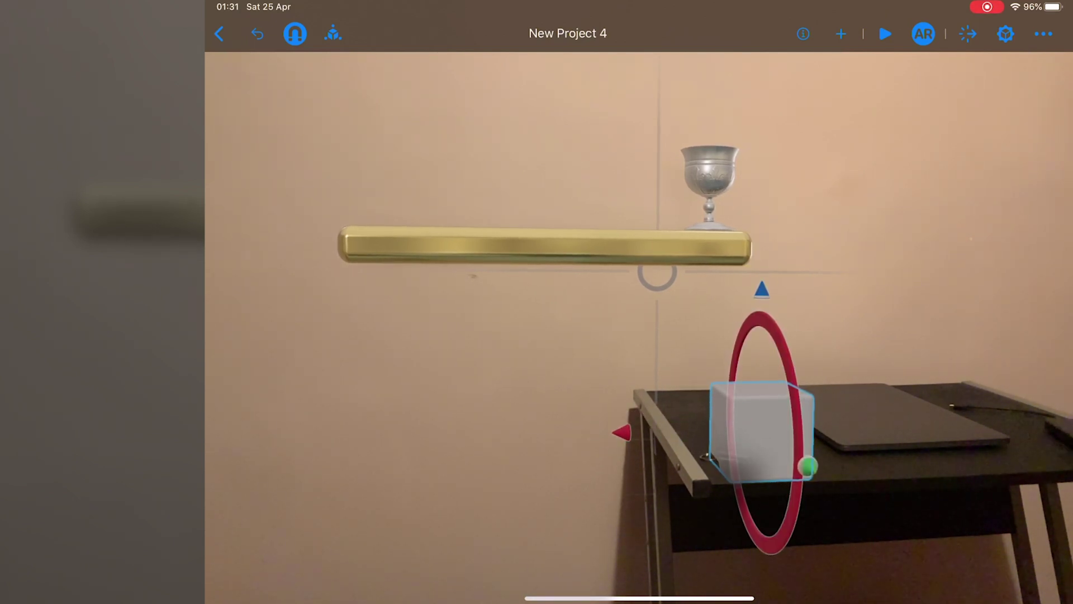
left_click(885, 33)
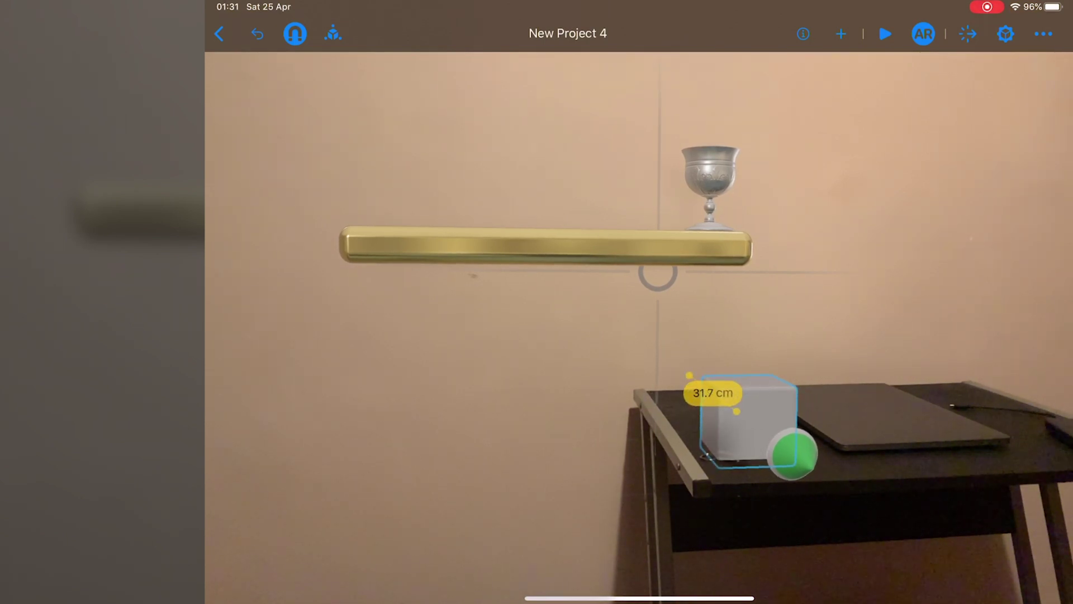
left_click(885, 33)
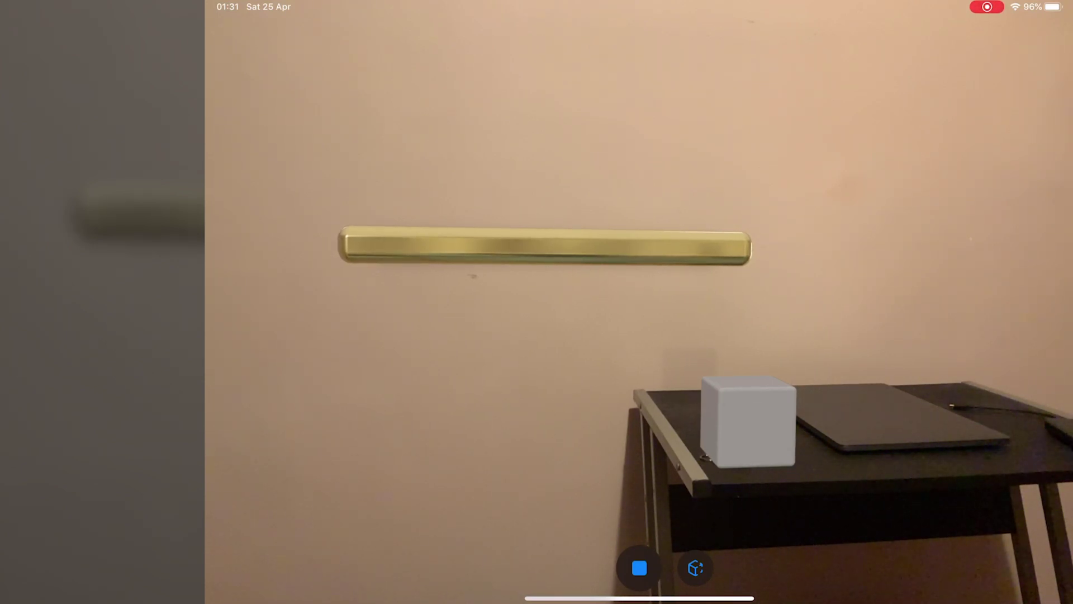
Stop playback and turn on Participates in the cube's Physics properties
left_click(638, 568)
left_click(923, 33)
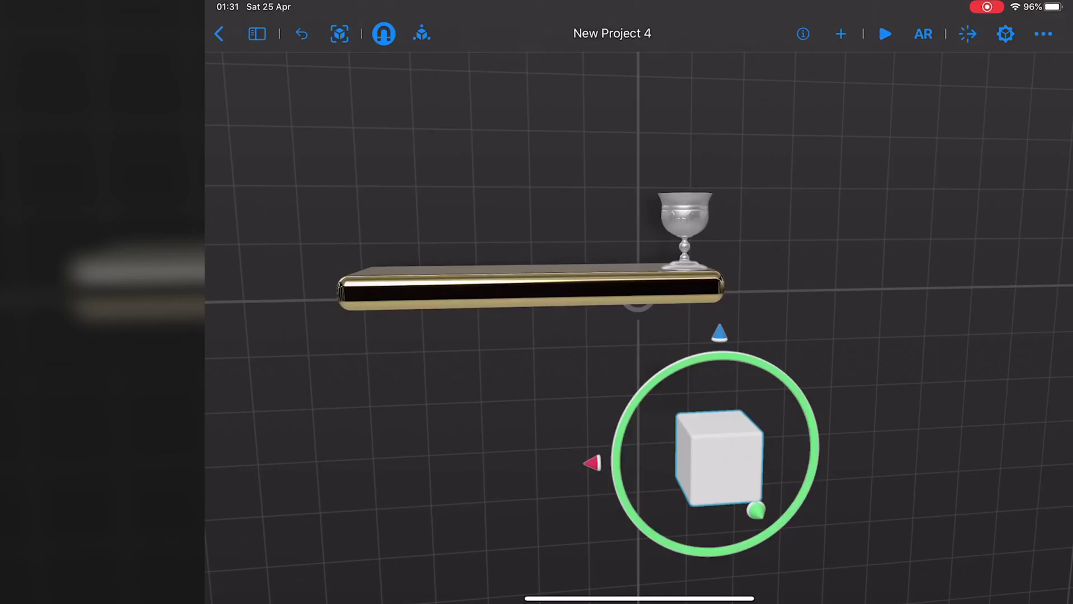
left_click(718, 457)
left_click(719, 465)
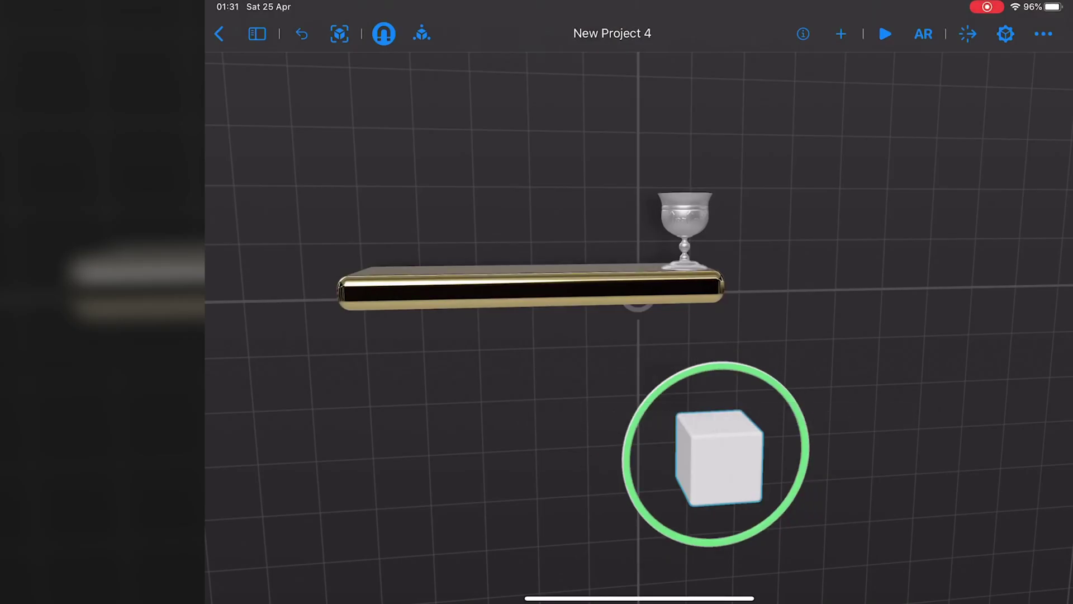
left_click(923, 33)
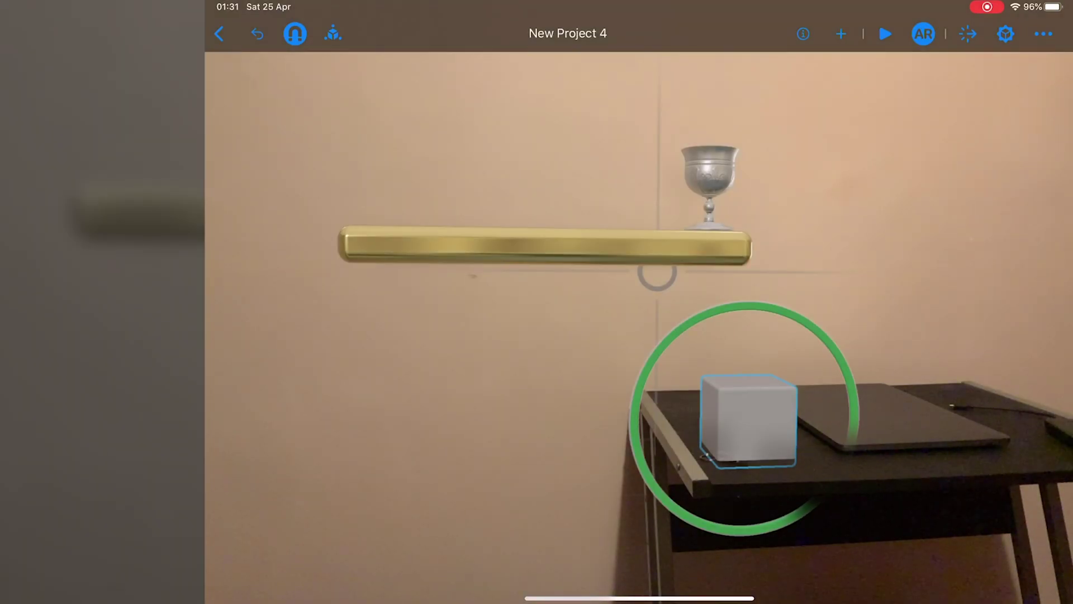
left_click(923, 33)
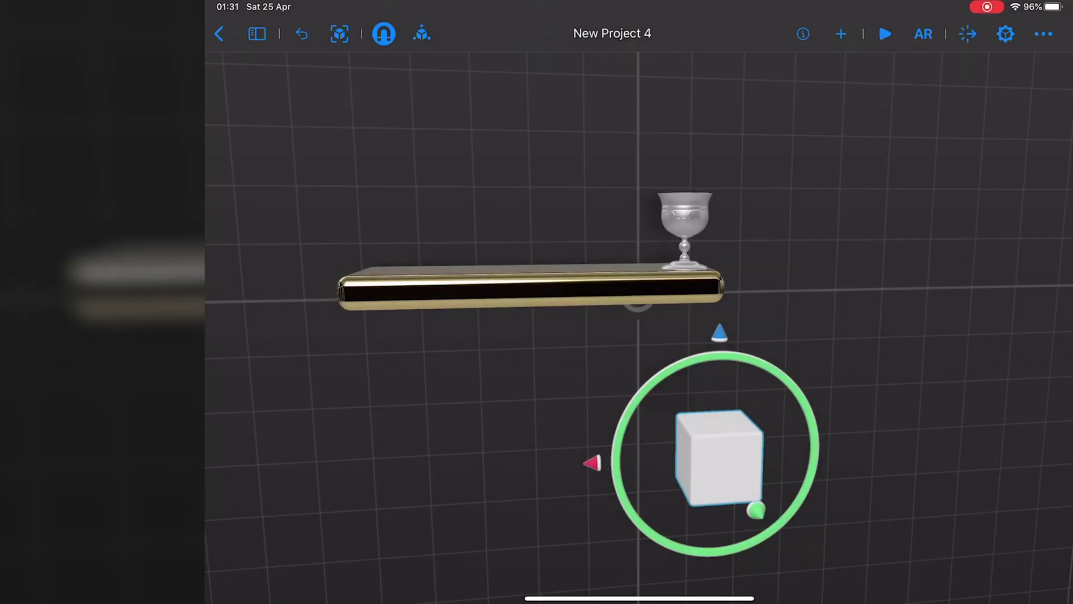
left_click(1004, 34)
scroll(957, 336, "down", 5)
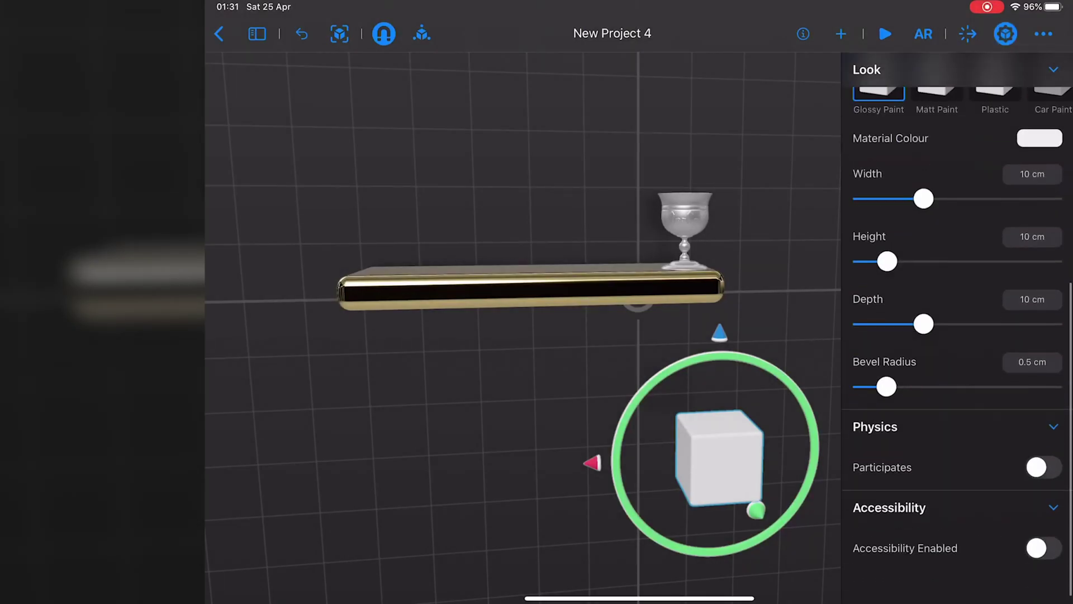
left_click(1037, 487)
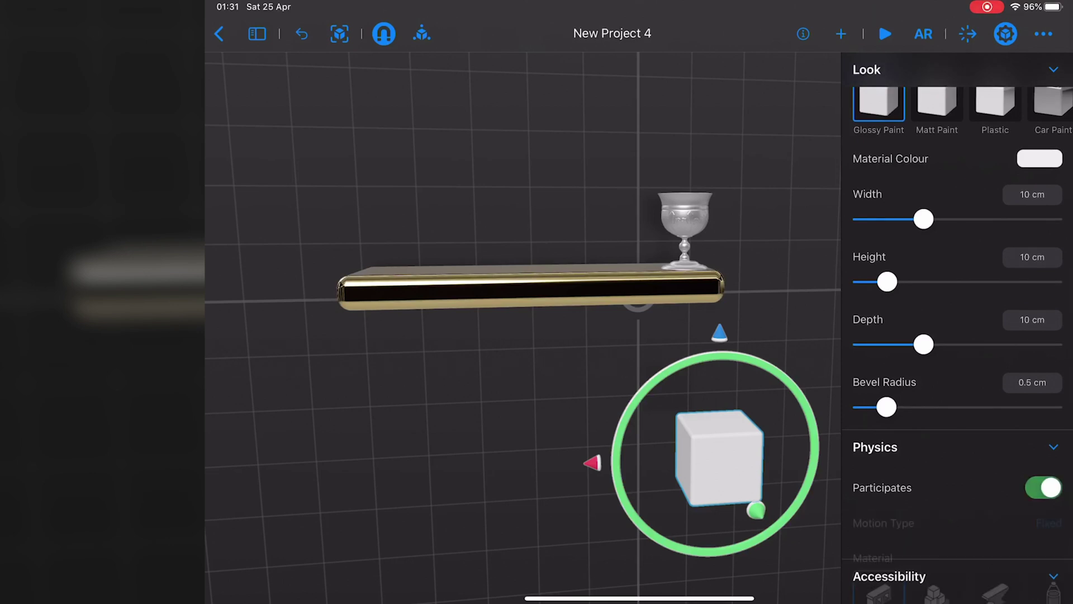
scroll(958, 335, "down", 3)
scroll(958, 335, "down", 1)
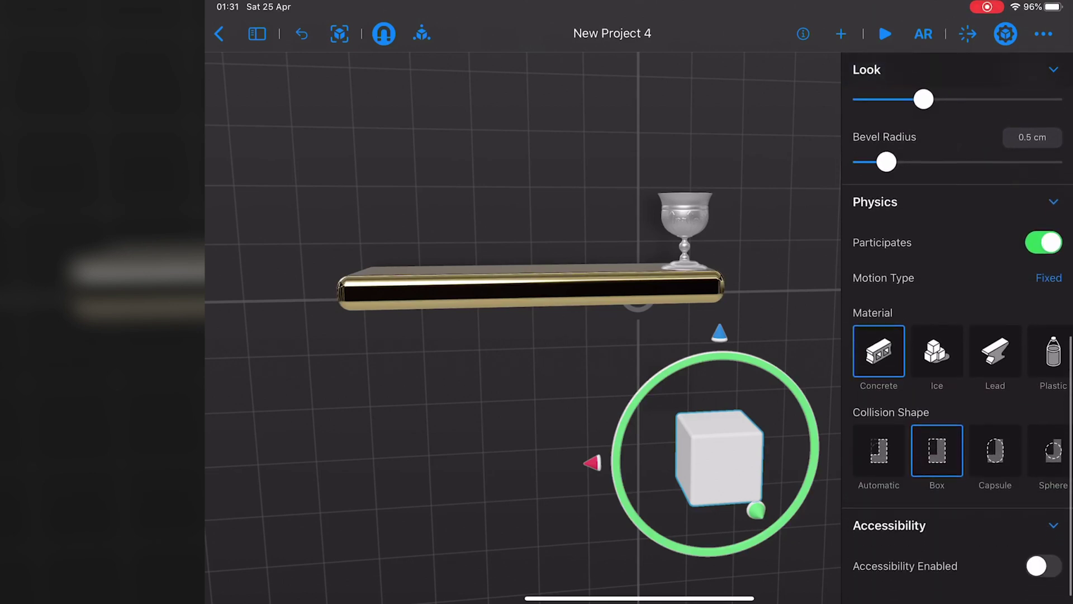
Play the scene in the live camera view with real-world occlusion, then stop
left_click(885, 33)
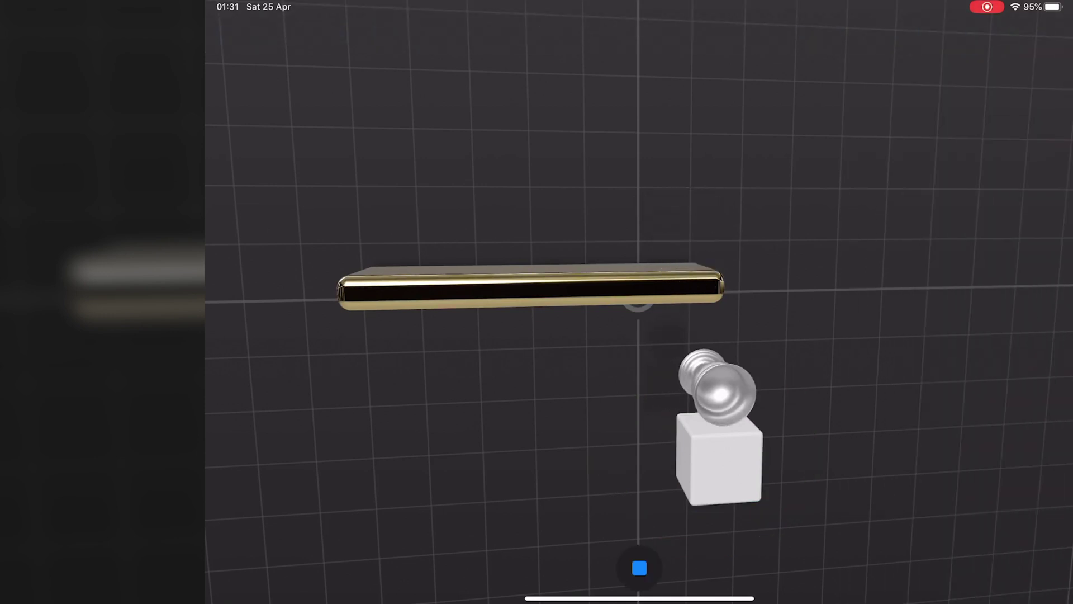
left_click(639, 568)
left_click(923, 33)
left_click(884, 33)
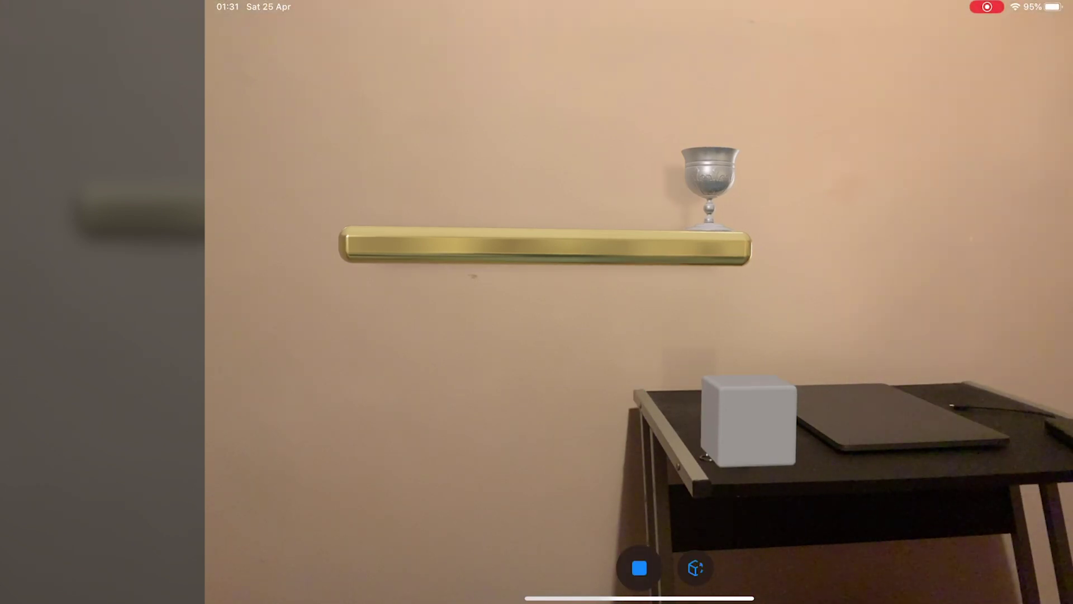
left_click(694, 569)
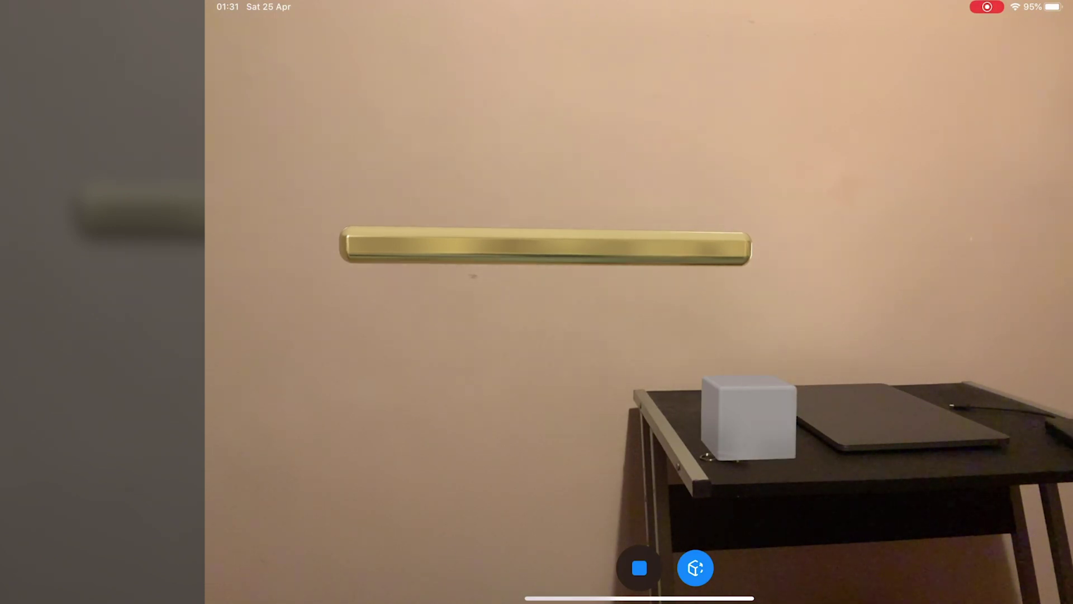
left_click(638, 568)
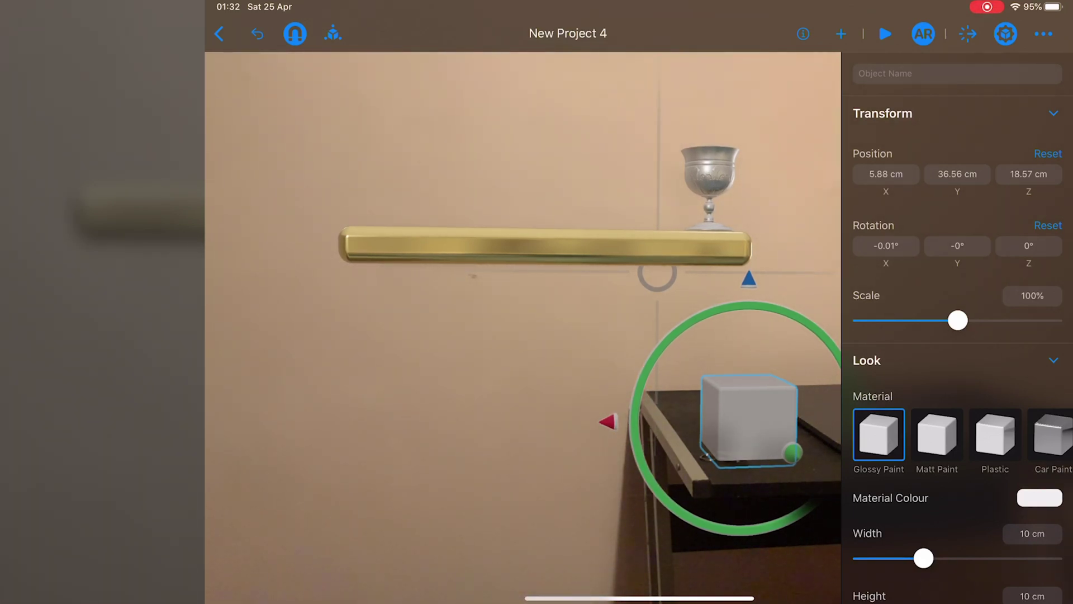
Close the cube's properties and check the downloads, errors and warnings list
left_click(1005, 34)
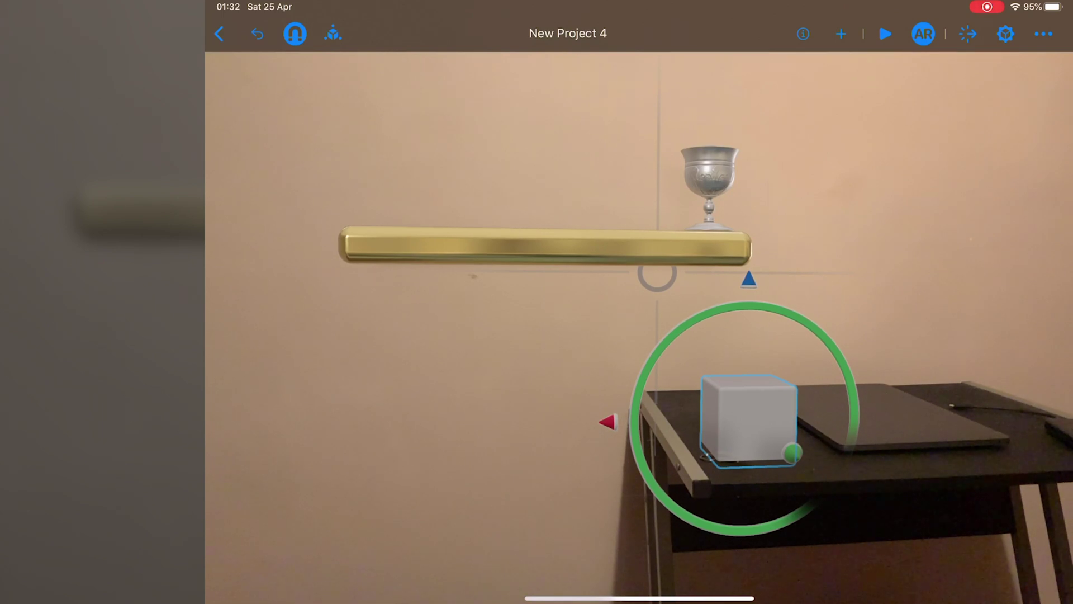
left_click(803, 33)
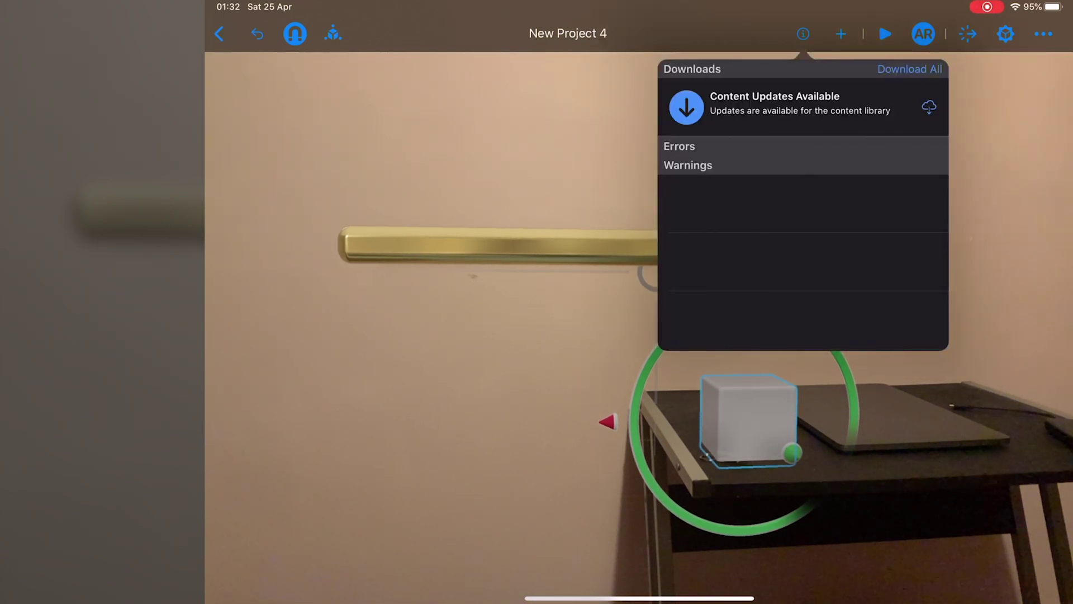
left_click(803, 34)
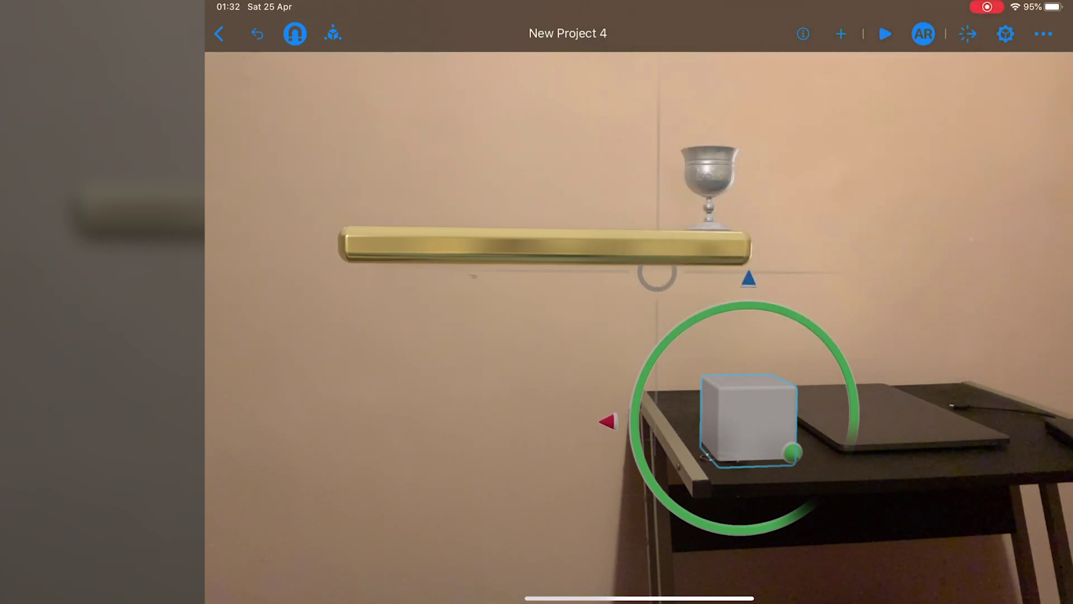
left_click(333, 34)
Stretch the cube longer, wider to the left, and much taller
left_click(333, 34)
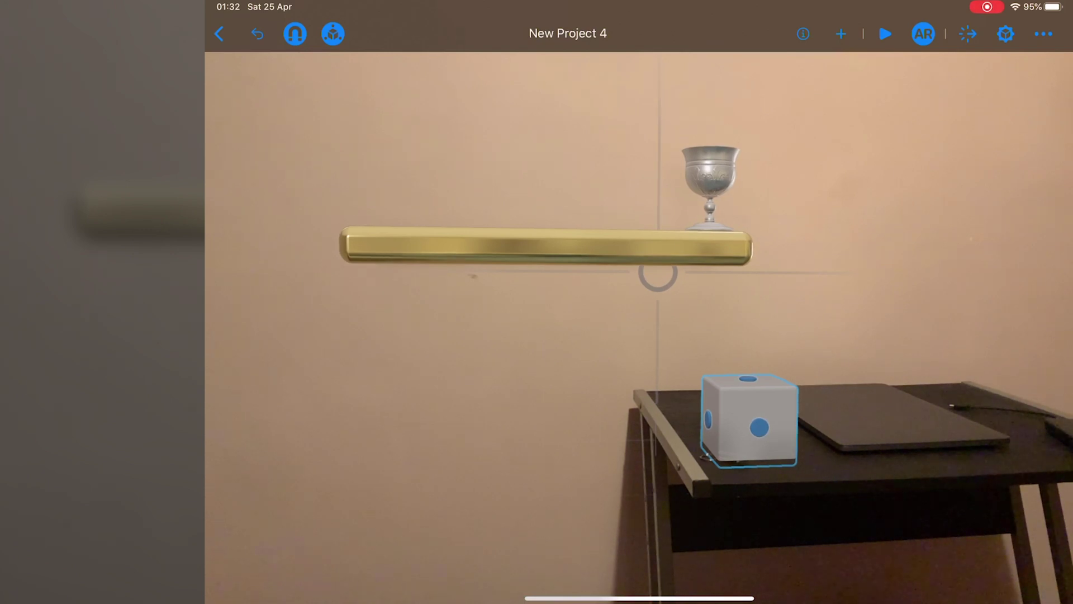
mouse_move(759, 428)
left_mouse_down()
mouse_move(804, 460)
mouse_move(793, 454)
left_mouse_up()
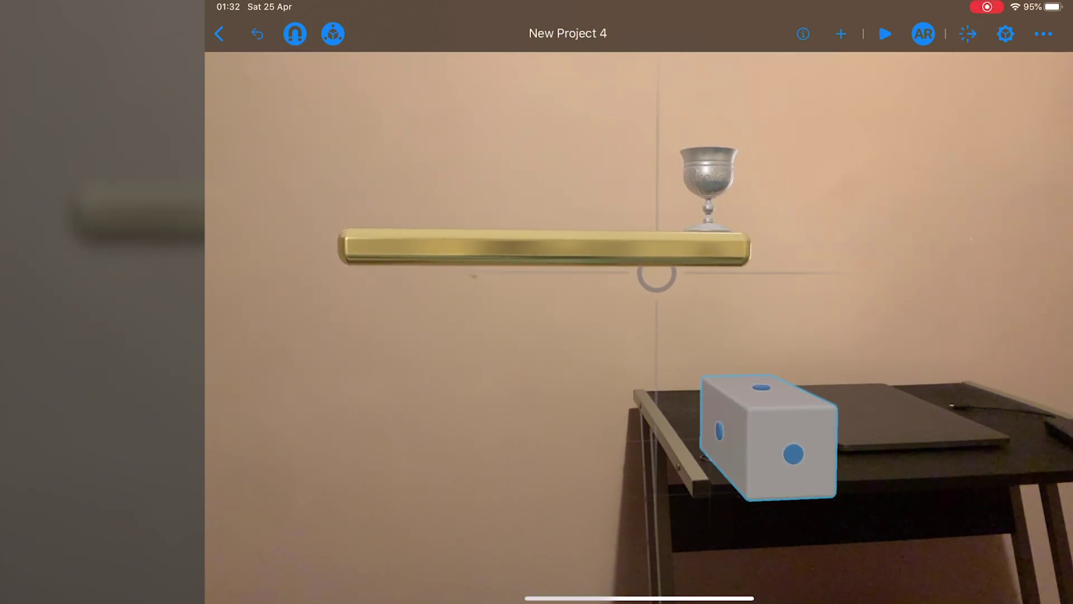
left_click_drag(720, 431, 613, 433)
left_click_drag(709, 389, 708, 318)
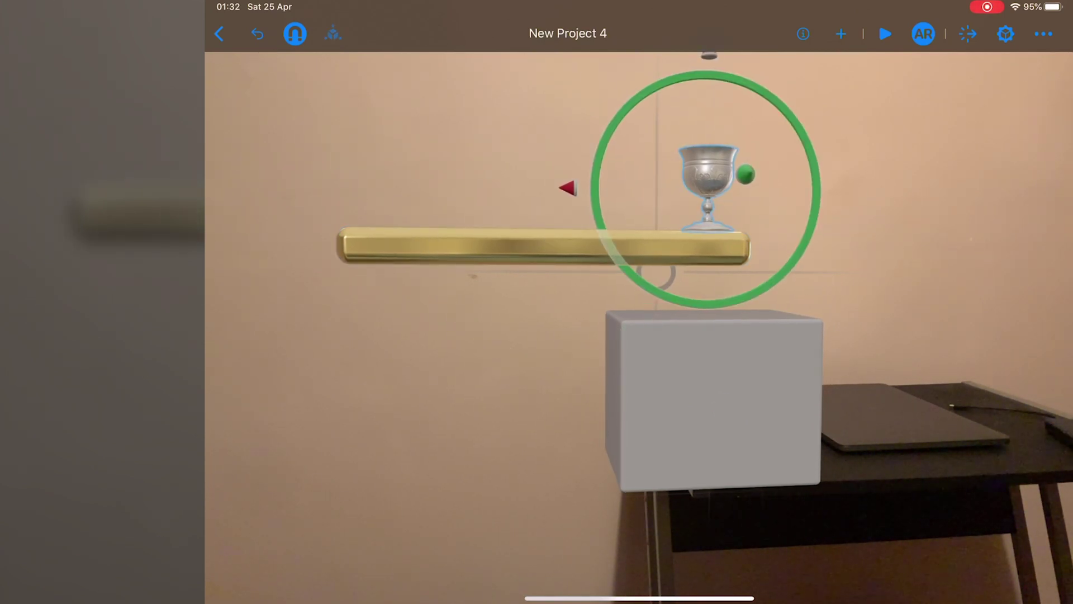
Make the gold bar taller and narrow it from the left
left_click(545, 248)
left_click(709, 180)
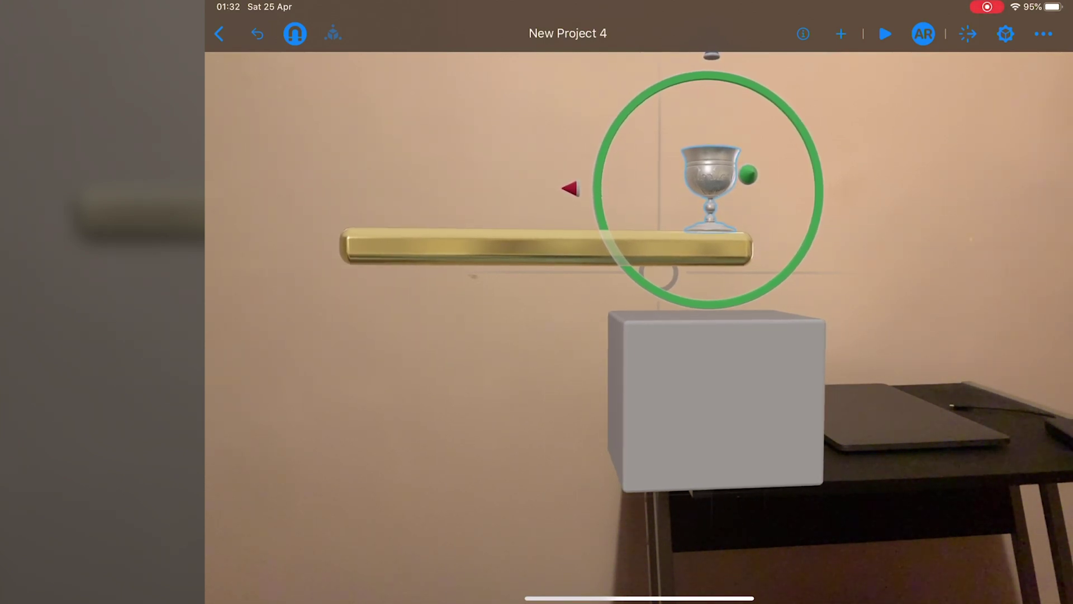
left_click(556, 245)
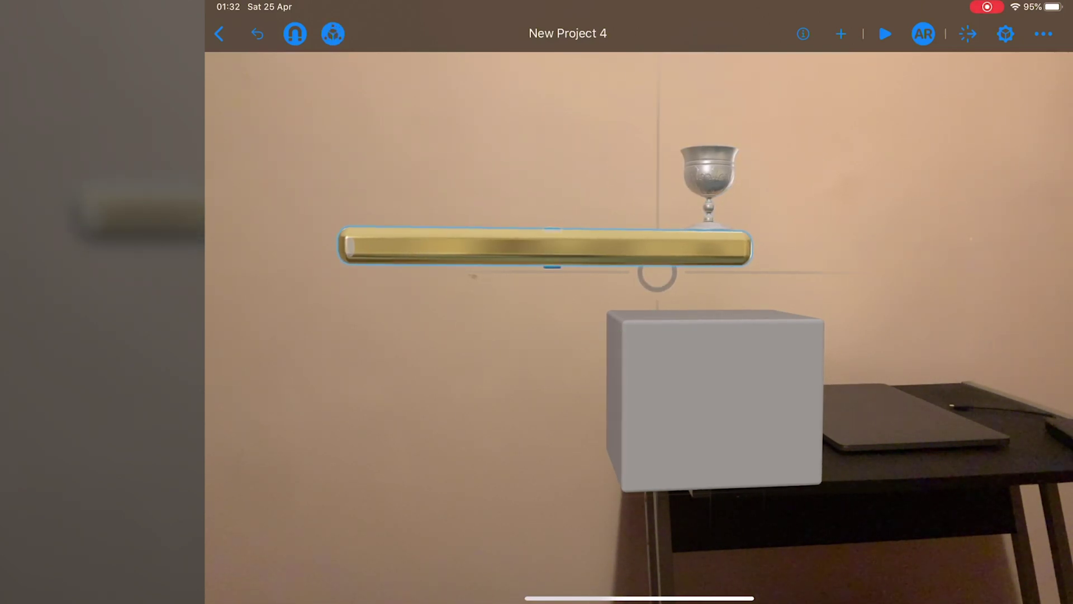
left_click_drag(552, 267, 552, 298)
left_click_drag(350, 263, 630, 265)
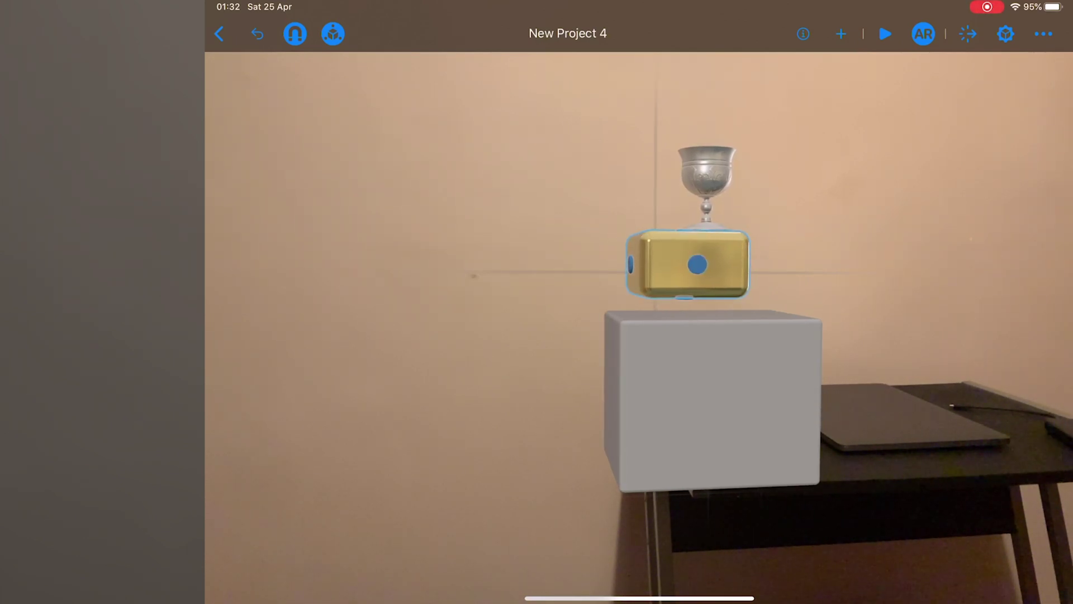
Export only the current scene as a Reality File for sharing
left_click(1043, 34)
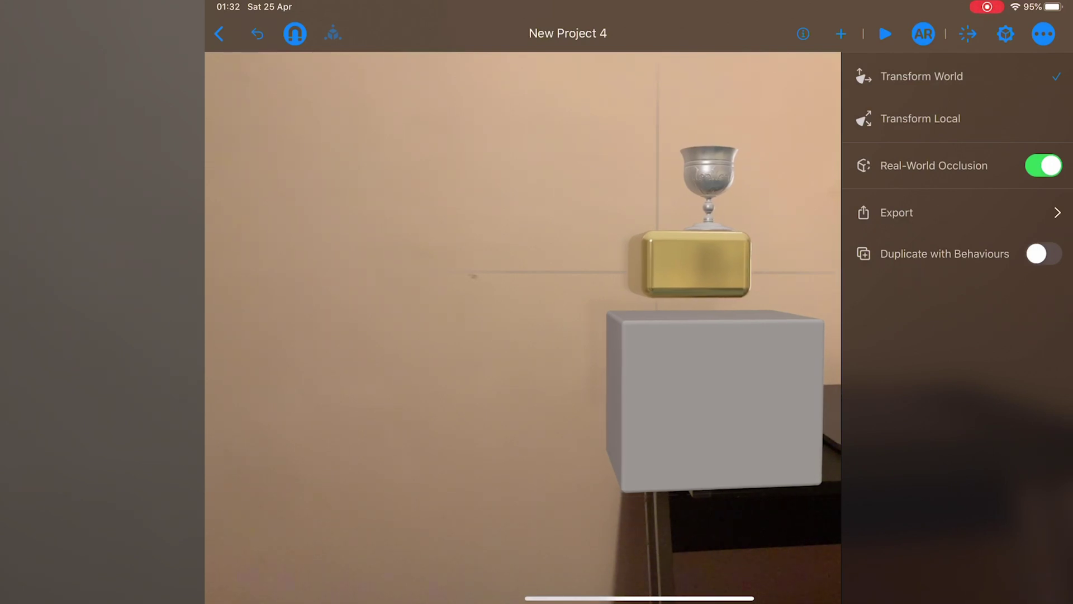
left_click(896, 212)
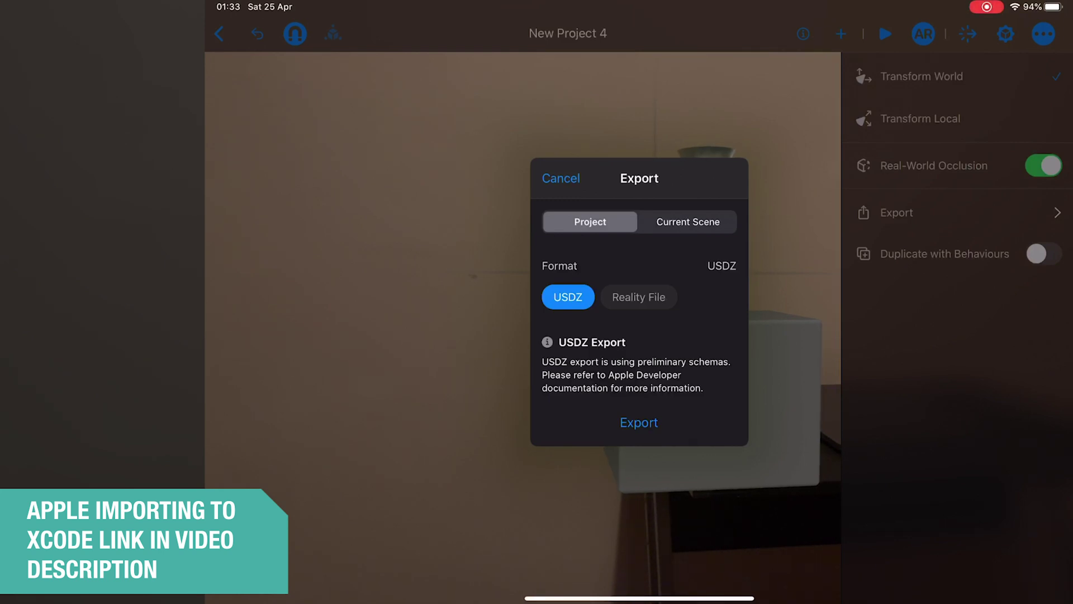
left_click(638, 297)
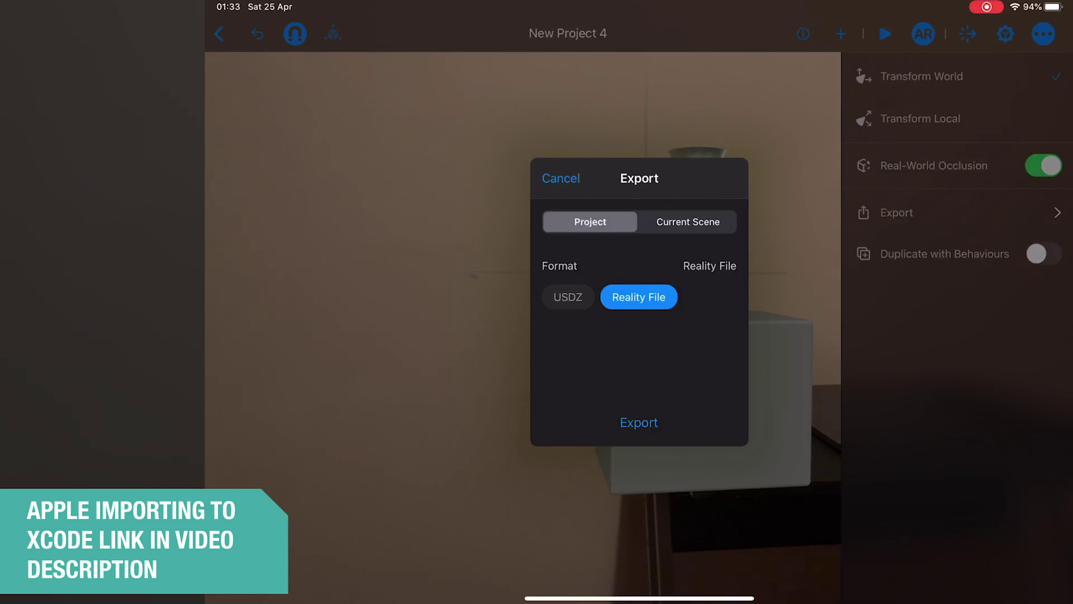
left_click(687, 222)
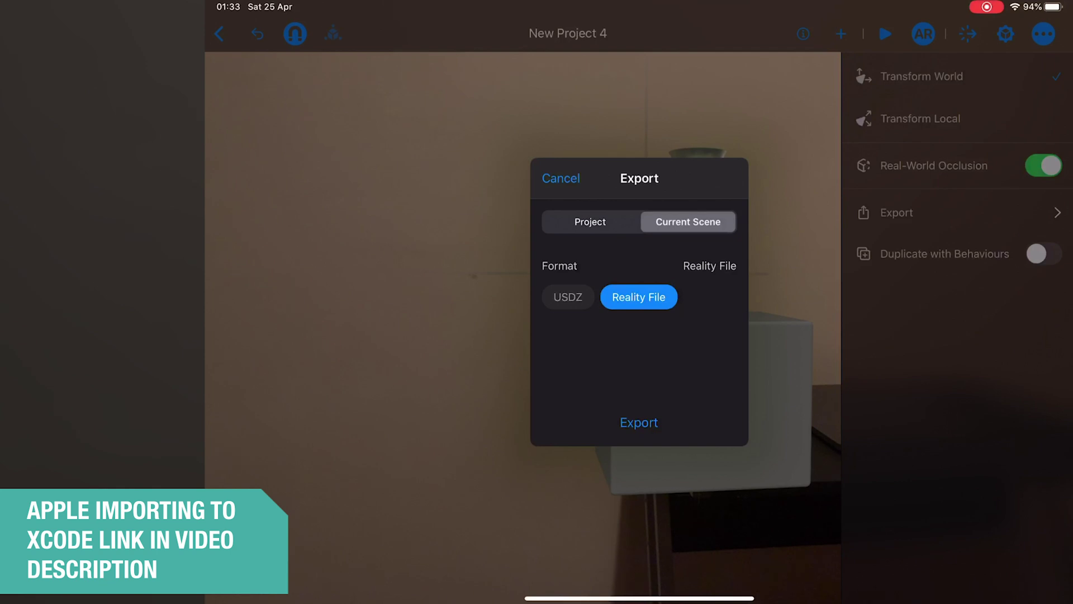
left_click(638, 422)
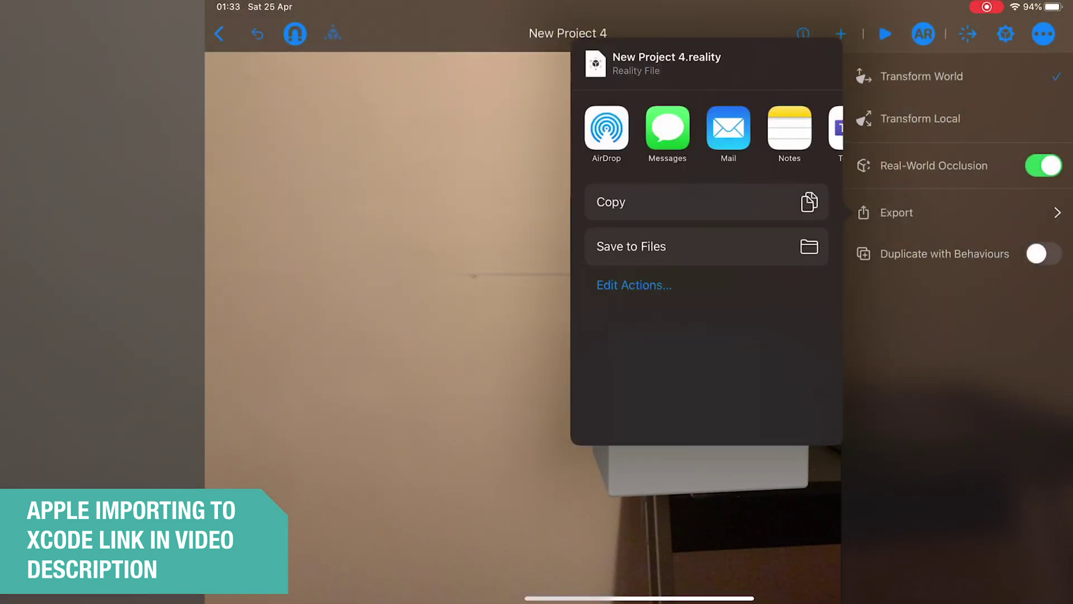
scroll(706, 130, "right", 5)
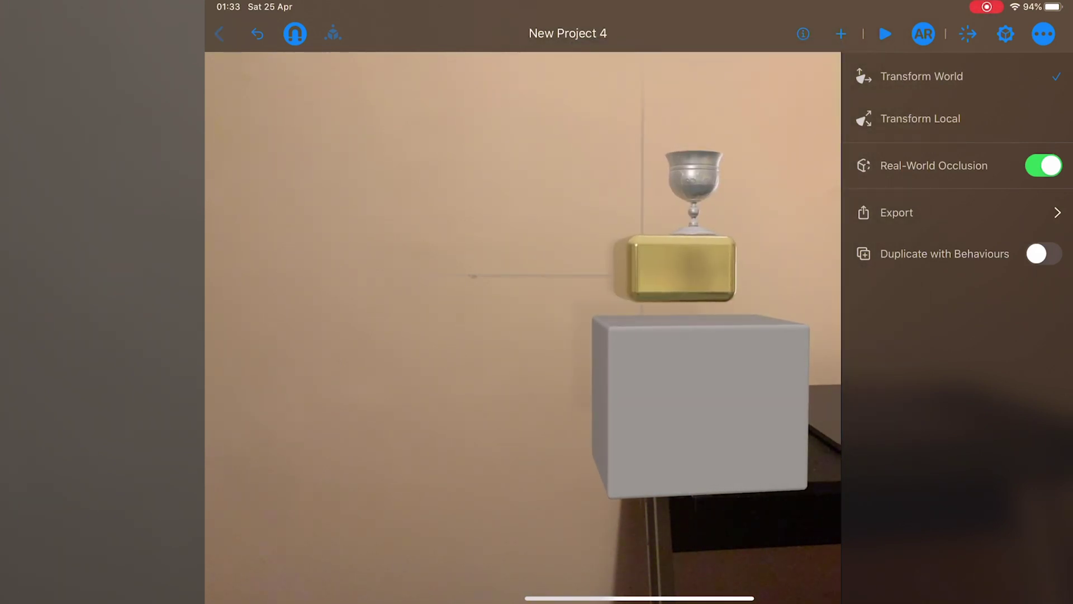
Create a new document, New Project 5, with a Face anchor and its Hello, world! bubble
left_click(218, 33)
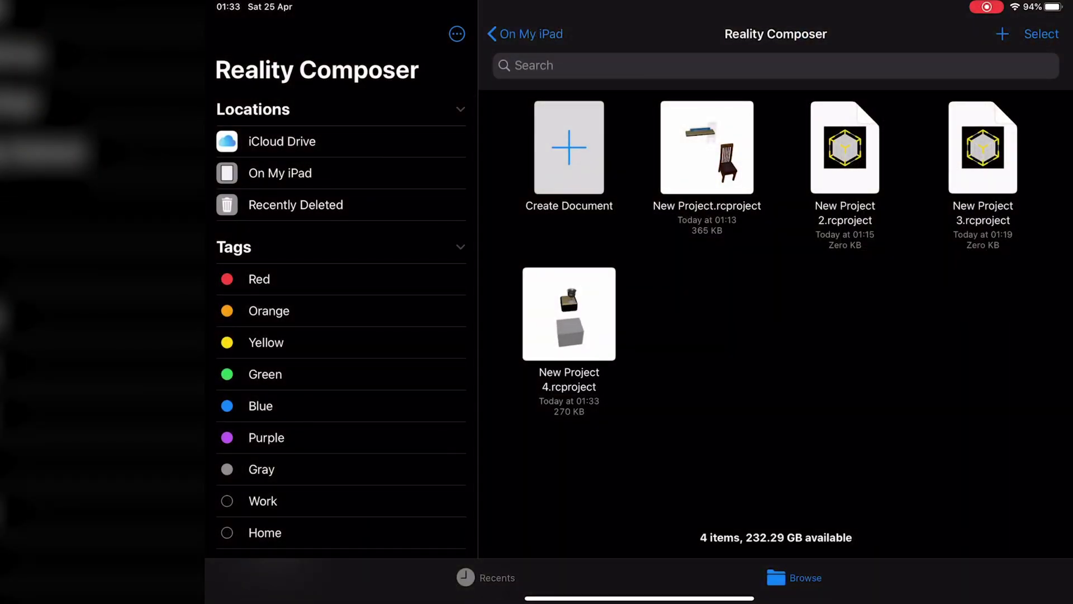
left_click(569, 148)
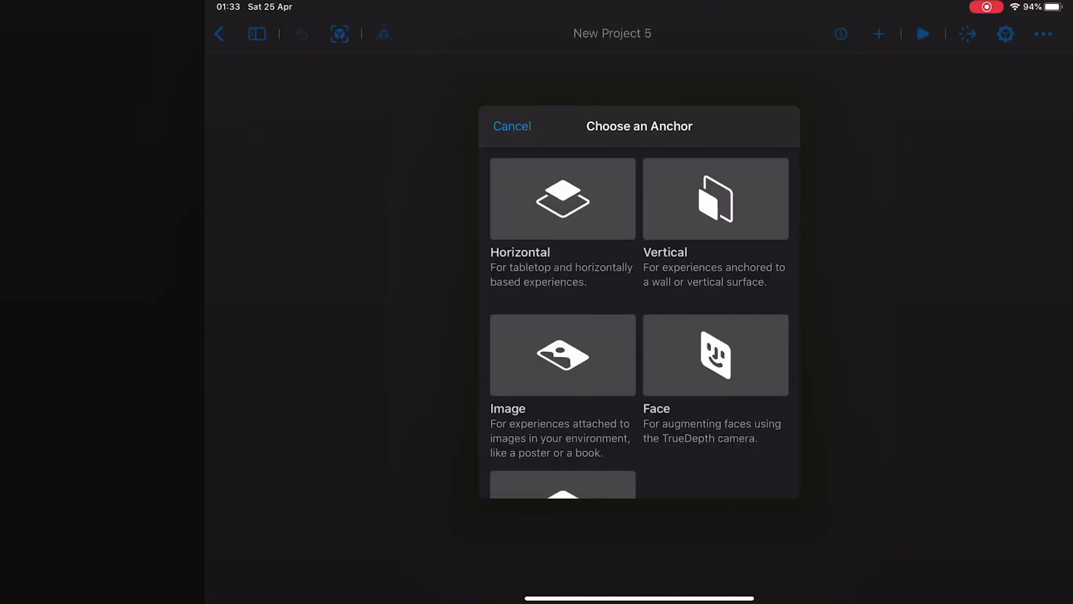
left_click(715, 354)
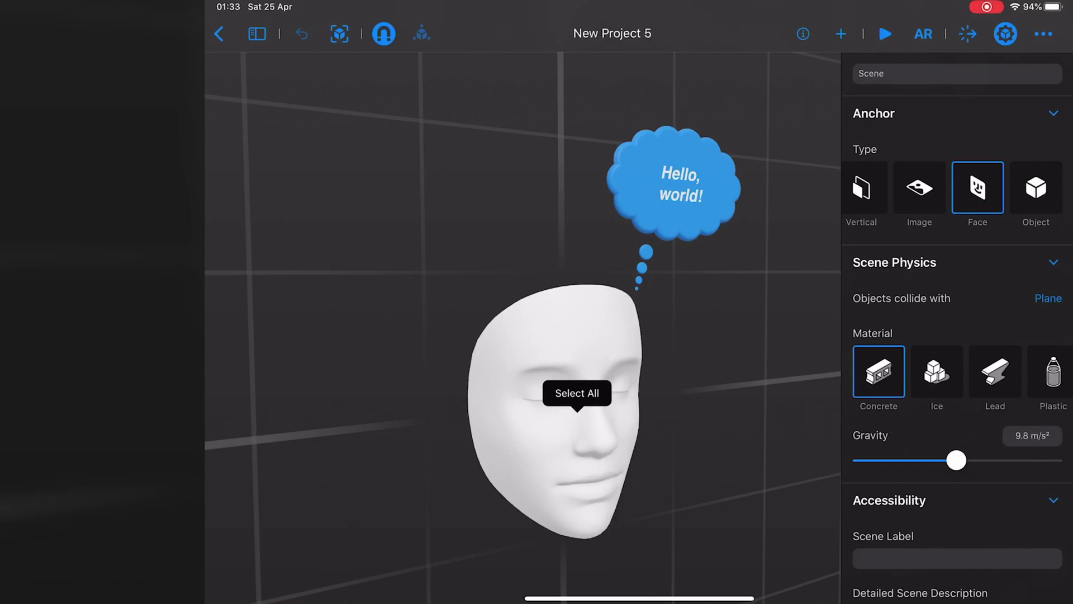
Change the Hello, world! bubble's look type to Speech and increase its corner roundness
left_click(675, 183)
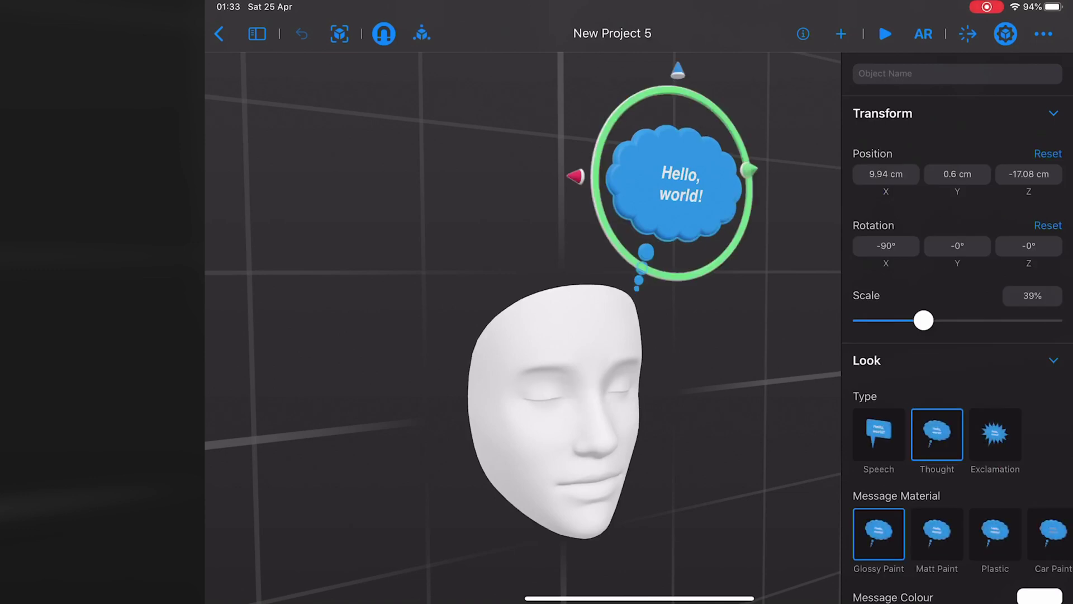
left_click(878, 434)
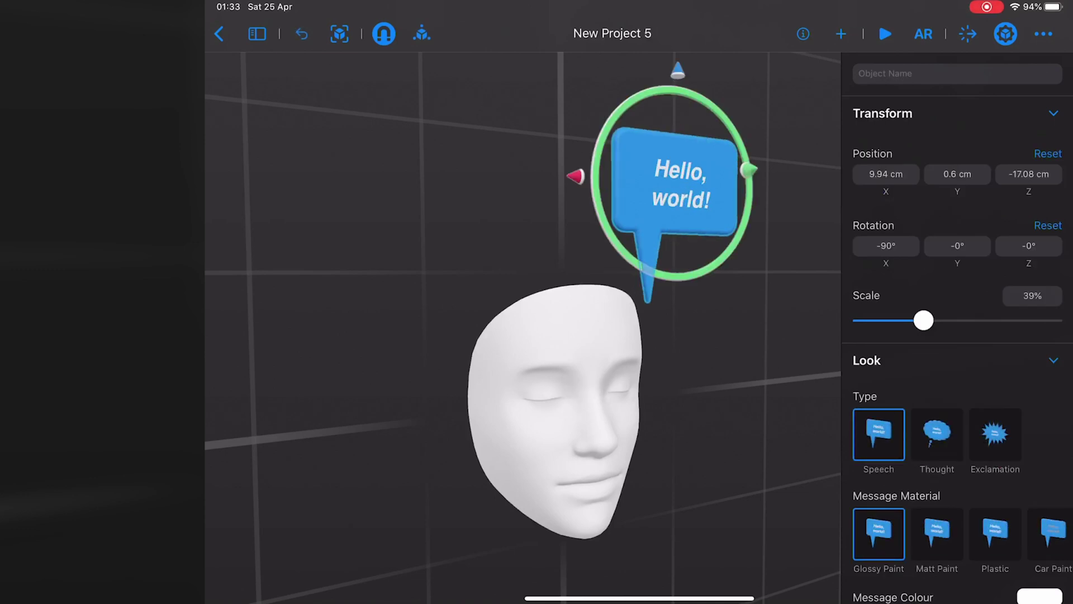
scroll(956, 335, "down", 3)
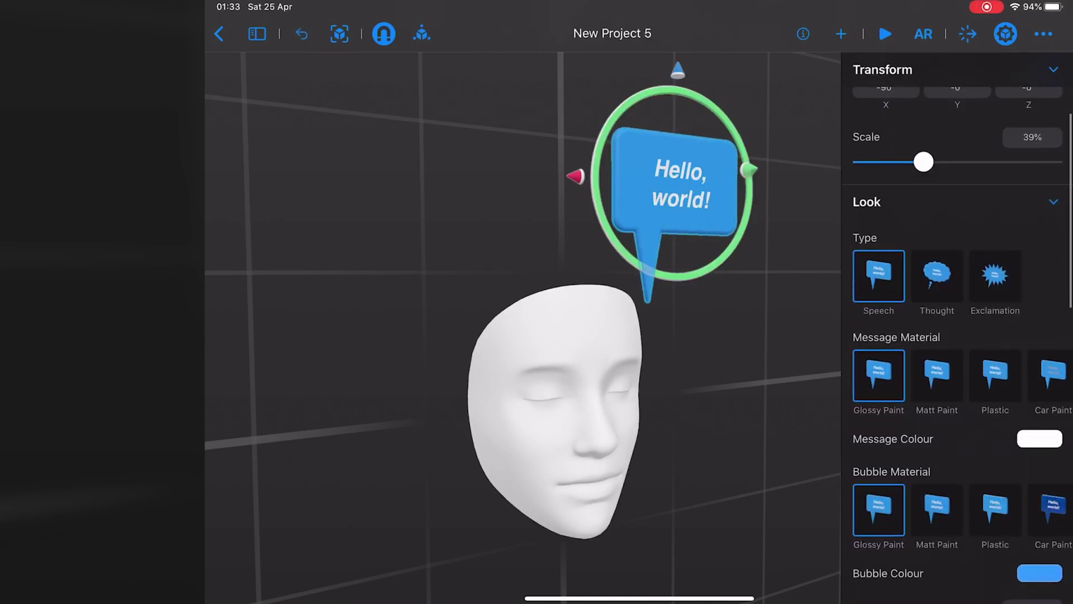
scroll(956, 335, "down", 5)
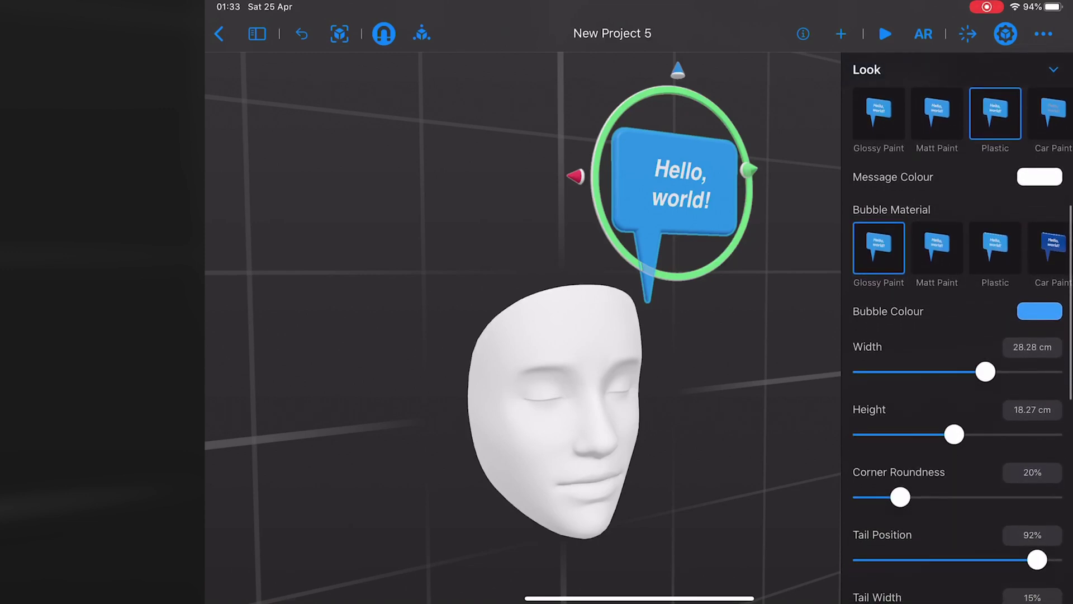
left_click_drag(942, 498, 1009, 496)
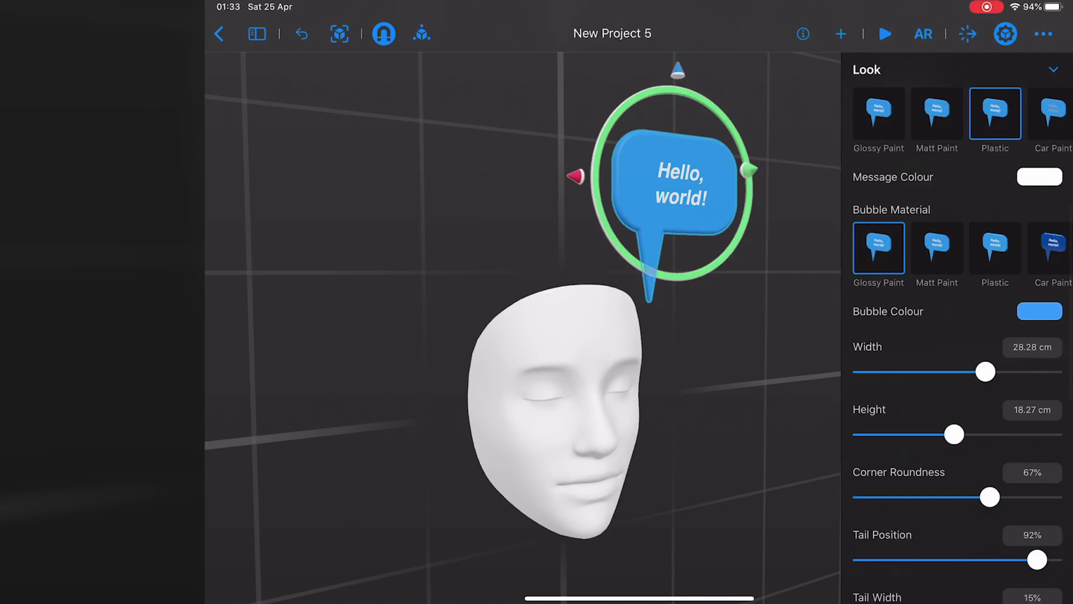
scroll(955, 335, "down", 5)
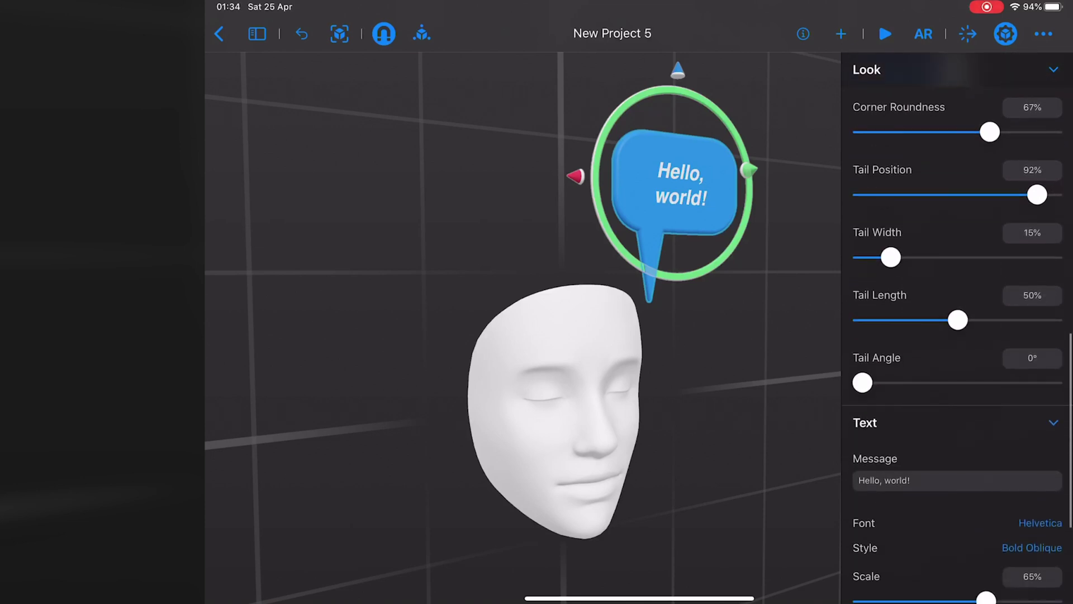
scroll(956, 336, "down", 3)
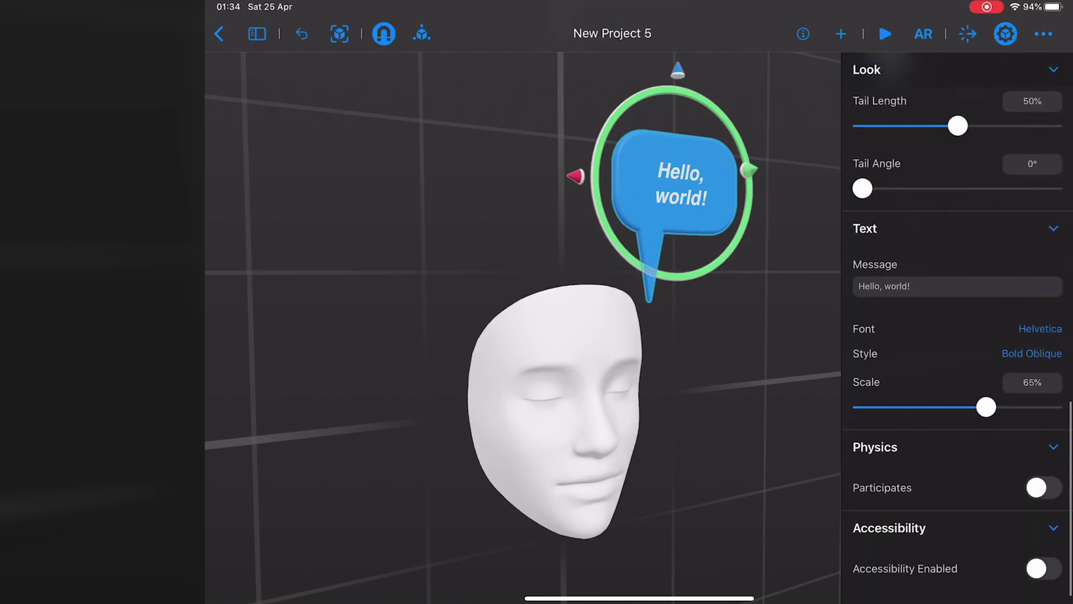
scroll(956, 335, "up", 10)
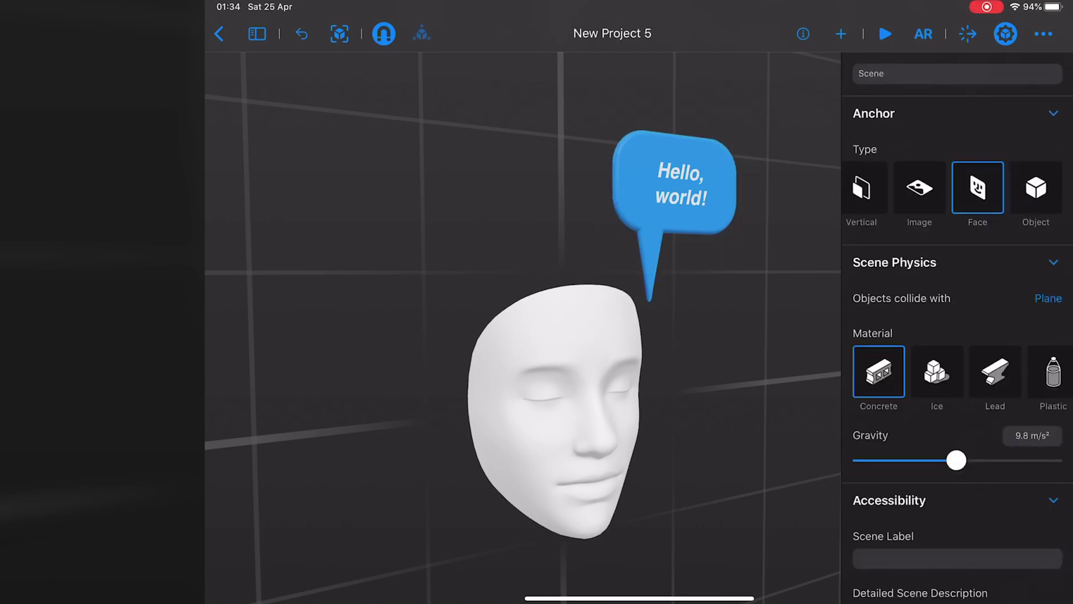
scroll(523, 336, "down", 5)
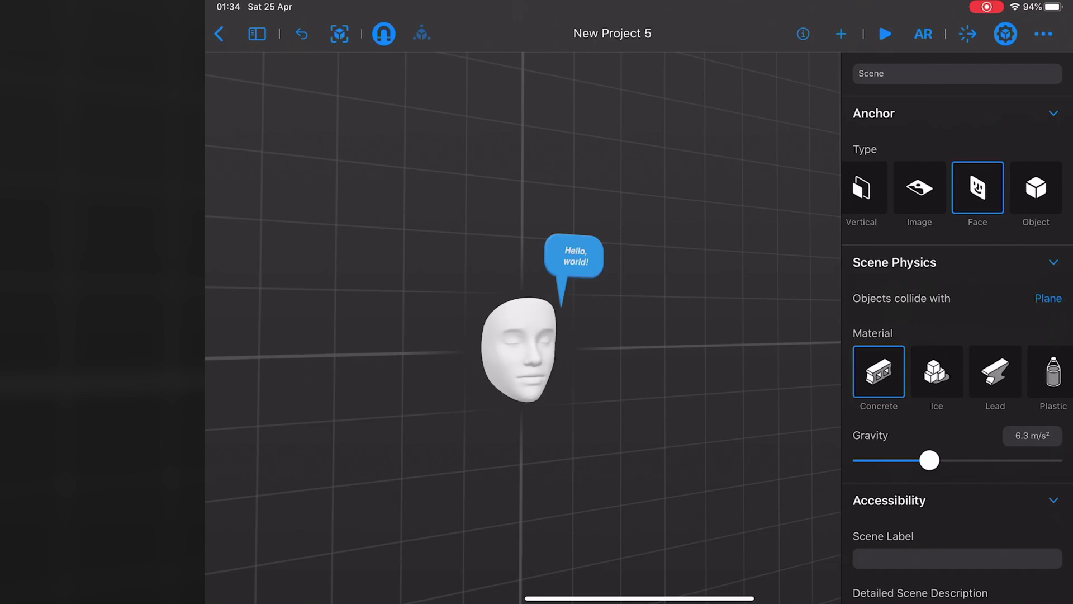
scroll(956, 335, "down", 2)
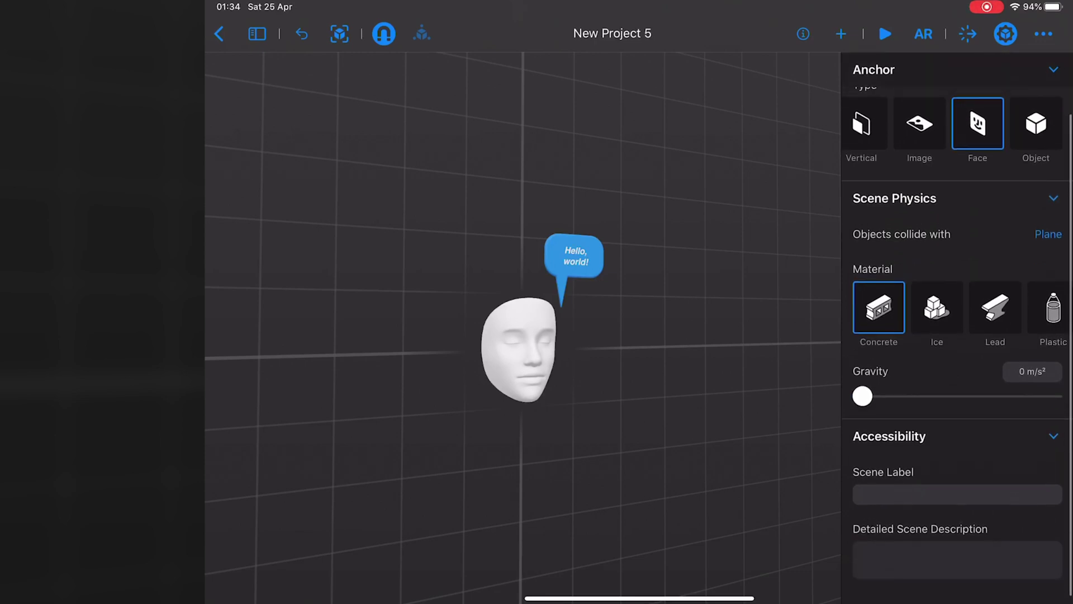
scroll(956, 335, "up", 2)
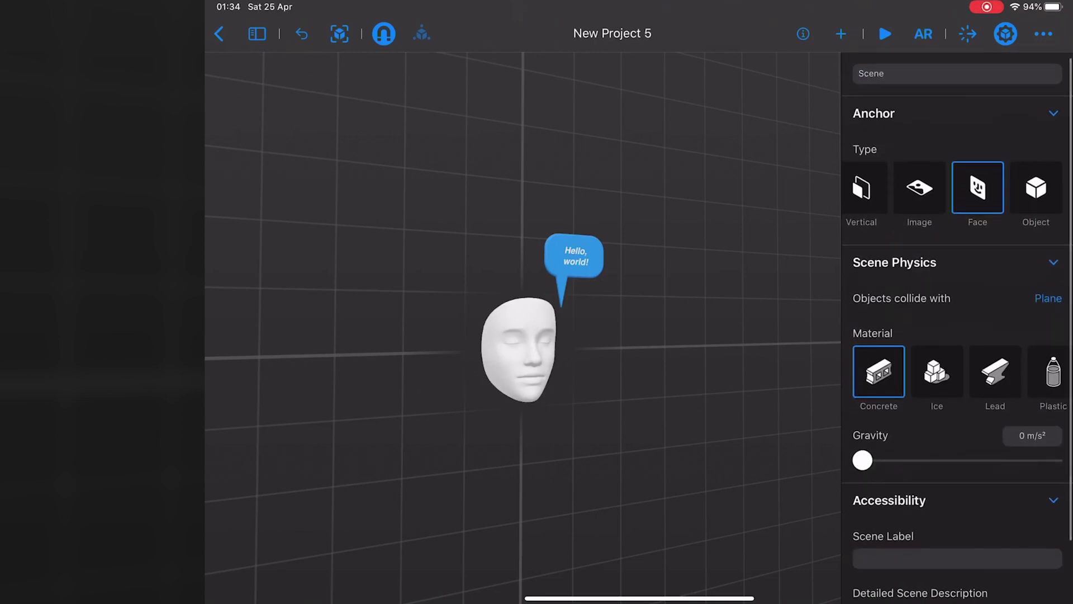
Switch to the live AR view and add a cube from the Shapes library
left_click(923, 33)
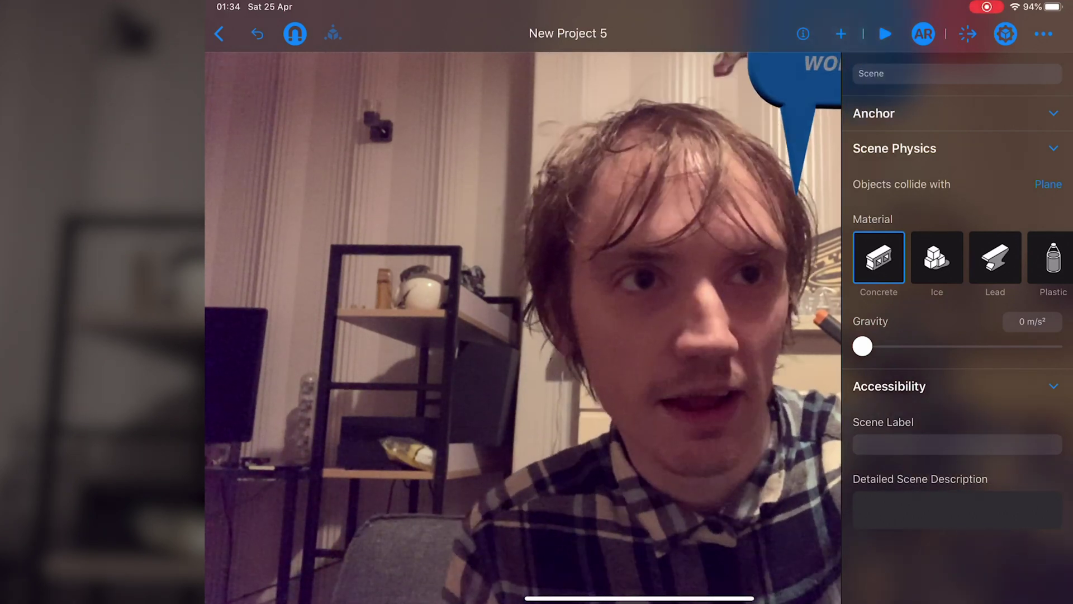
left_click(841, 33)
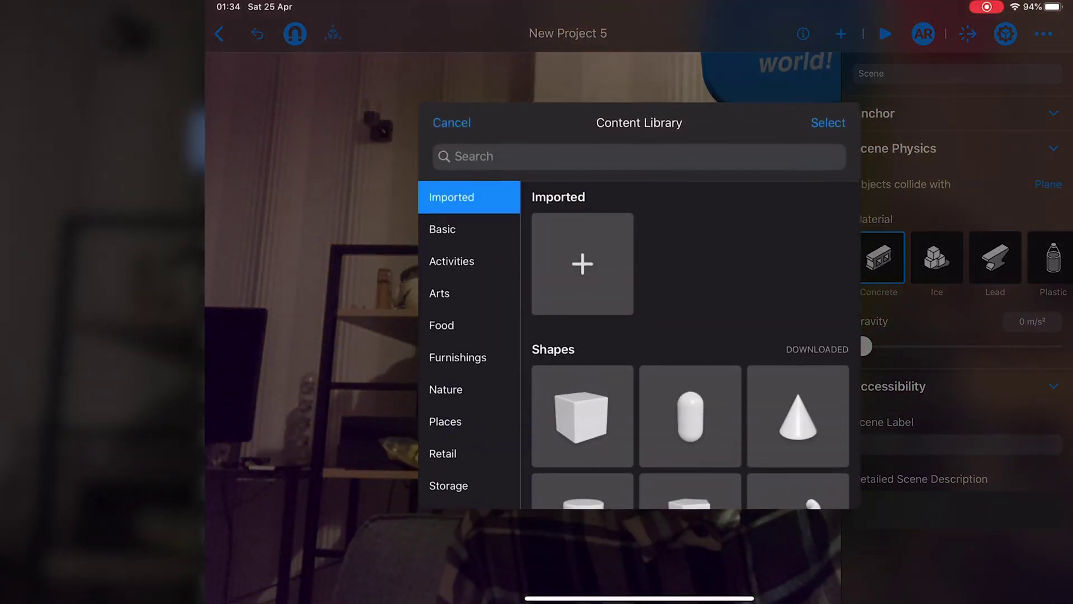
left_click(582, 414)
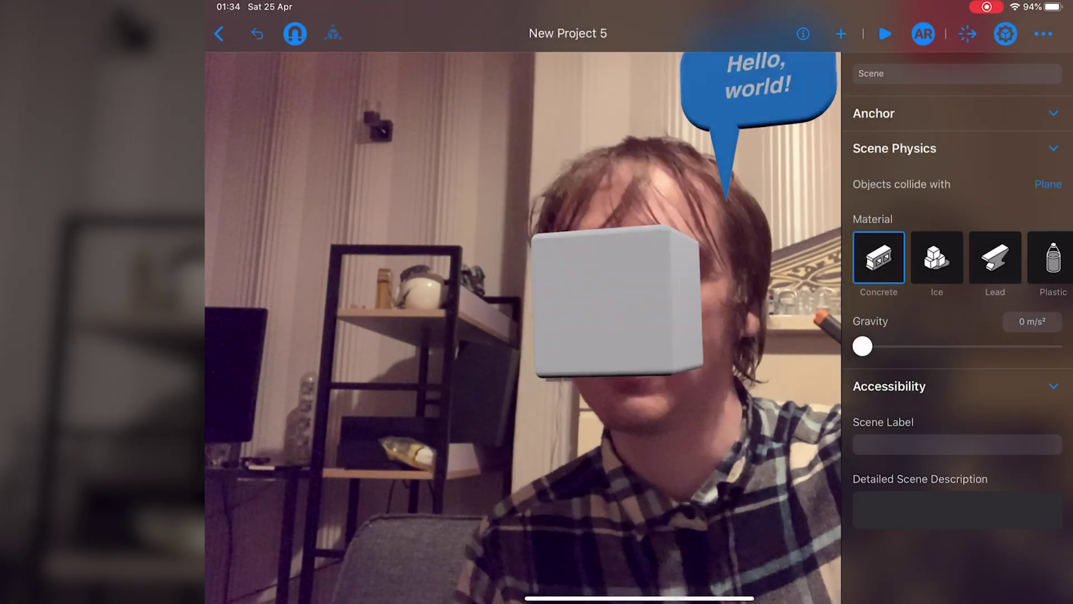
Place the cube left of the head, rotate it about 30 degrees, and lower it slightly
left_click(687, 327)
mouse_move(688, 328)
left_mouse_down()
mouse_move(551, 299)
mouse_move(478, 244)
left_mouse_up()
left_click_drag(594, 251, 570, 328)
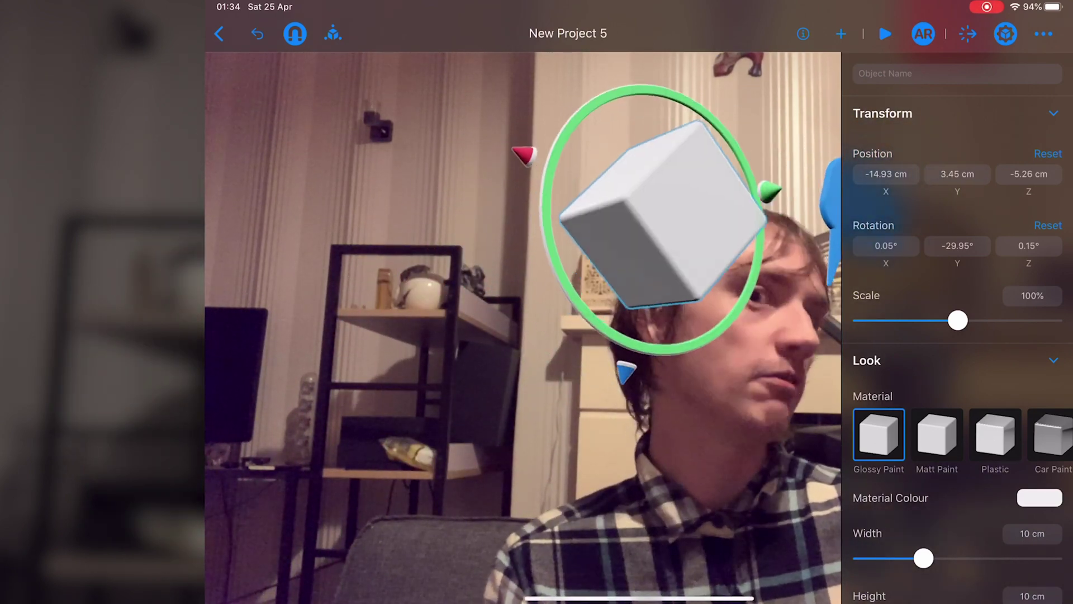
left_click(621, 204)
left_click(733, 252)
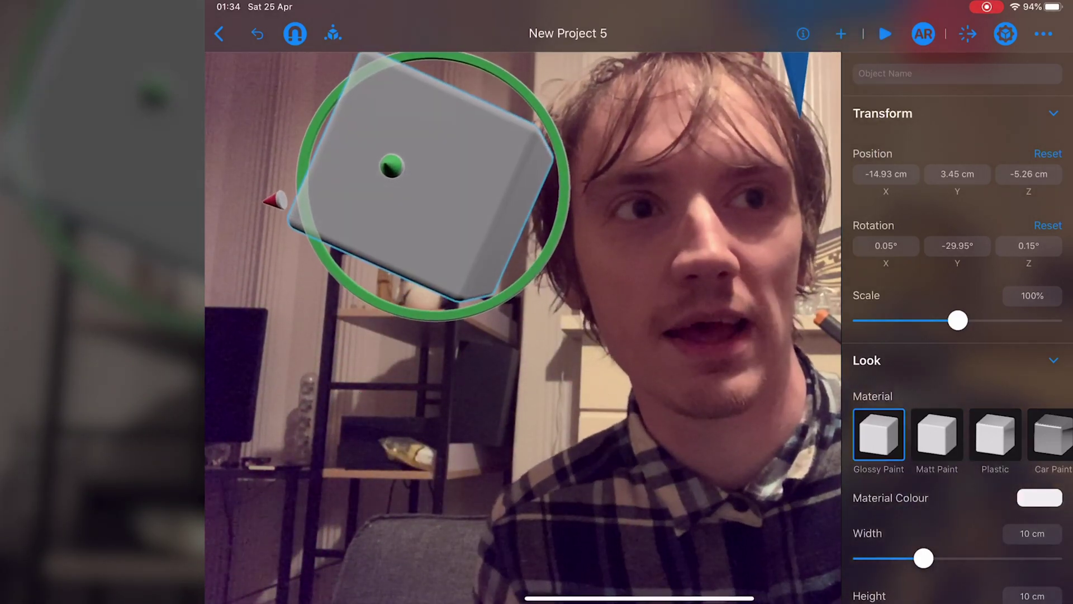
left_click(885, 34)
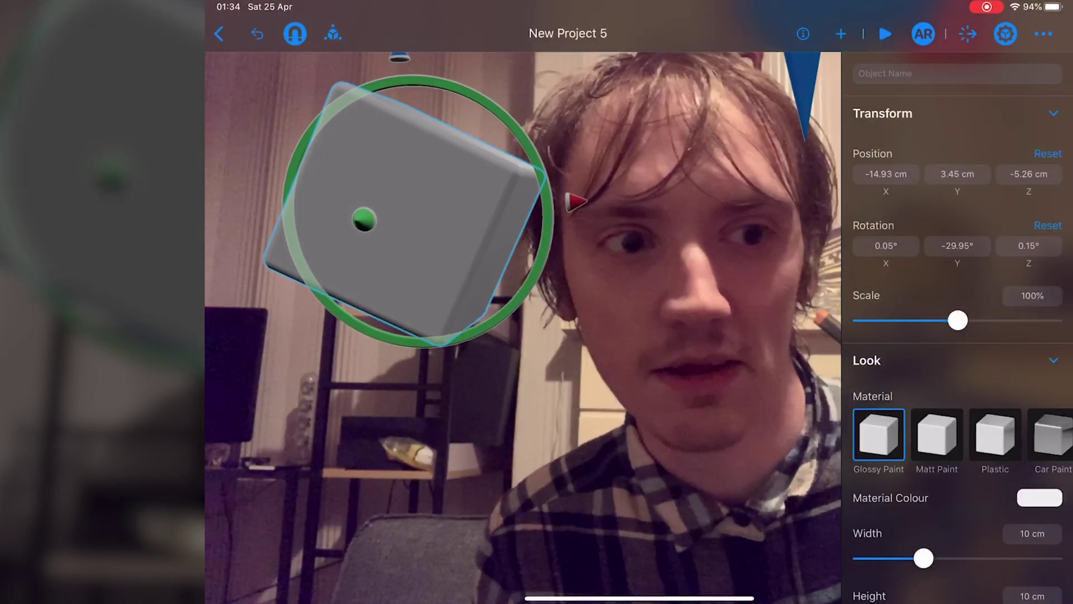
left_click_drag(330, 205, 371, 192)
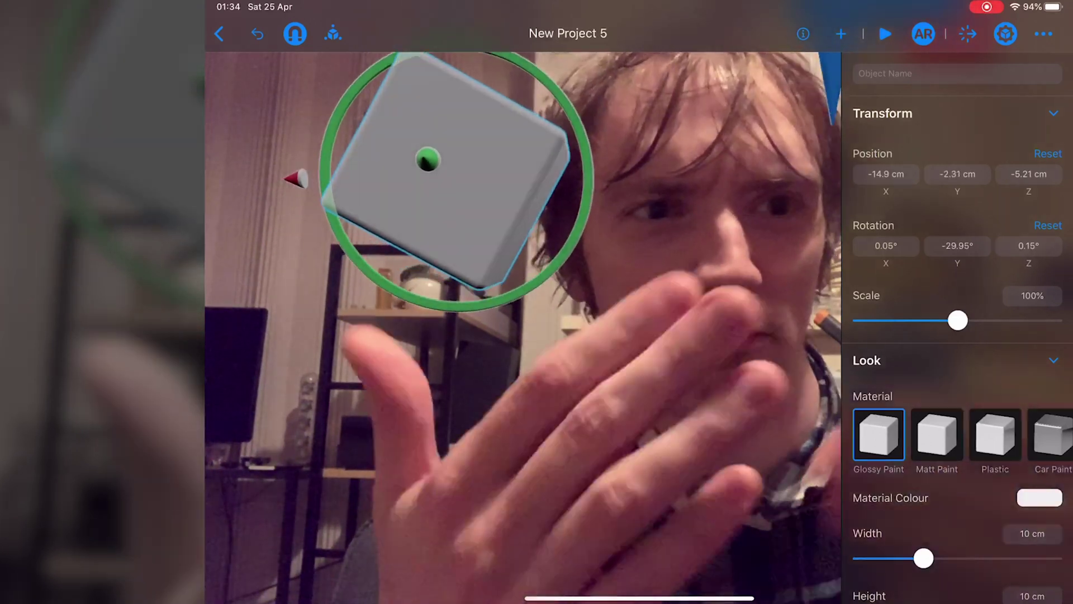
scroll(956, 336, "down", 5)
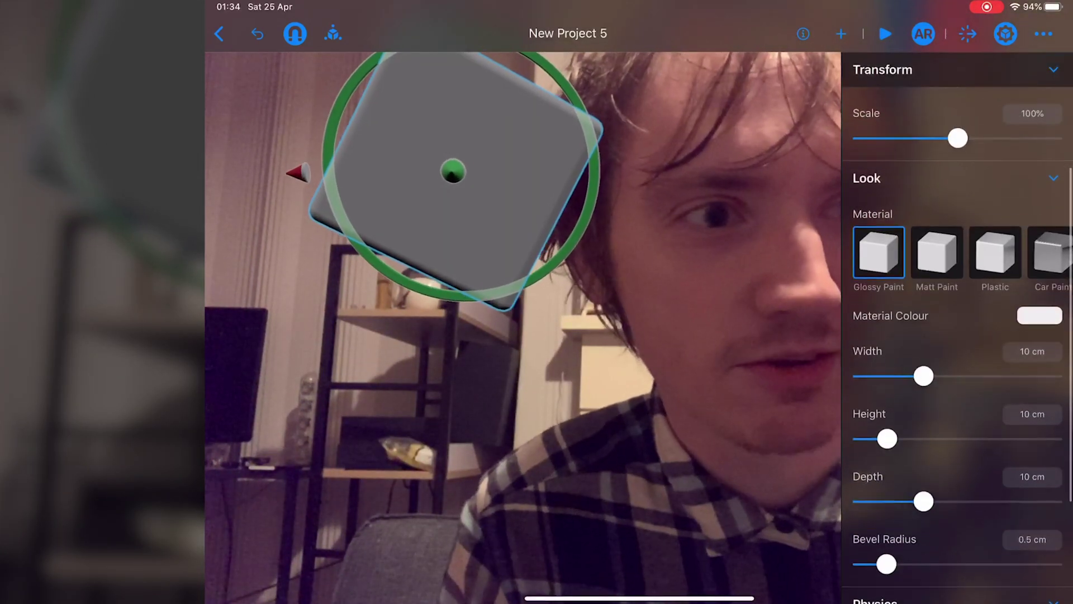
scroll(955, 336, "up", 5)
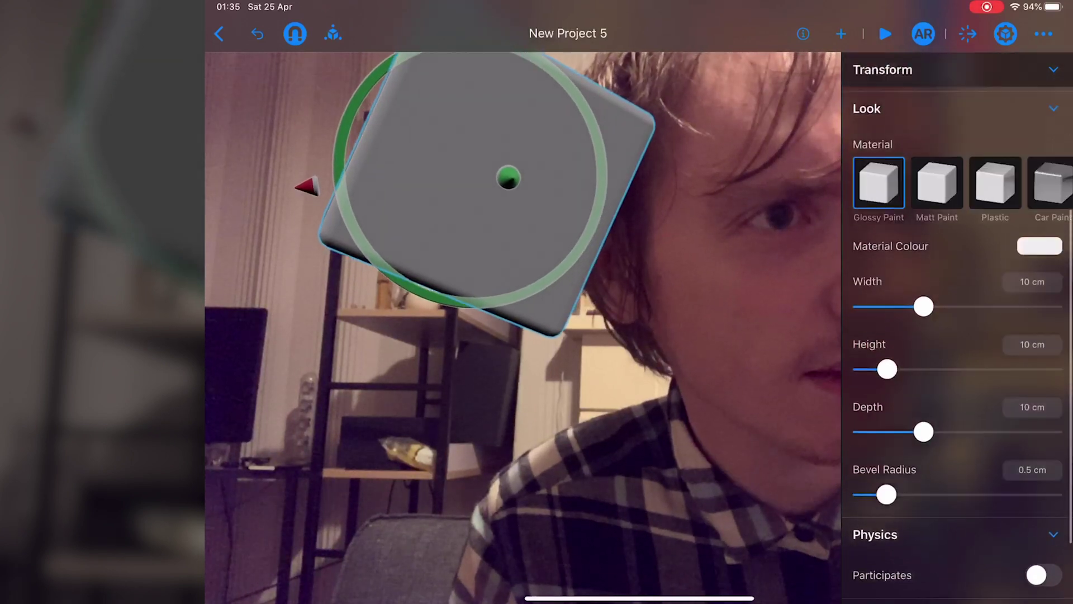
scroll(956, 335, "up", 2)
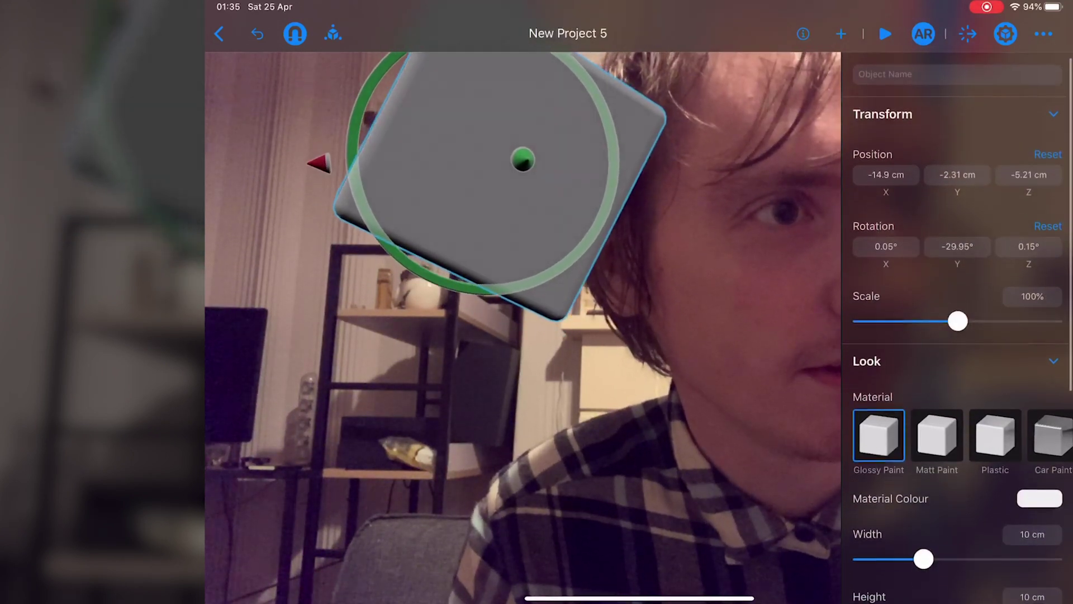